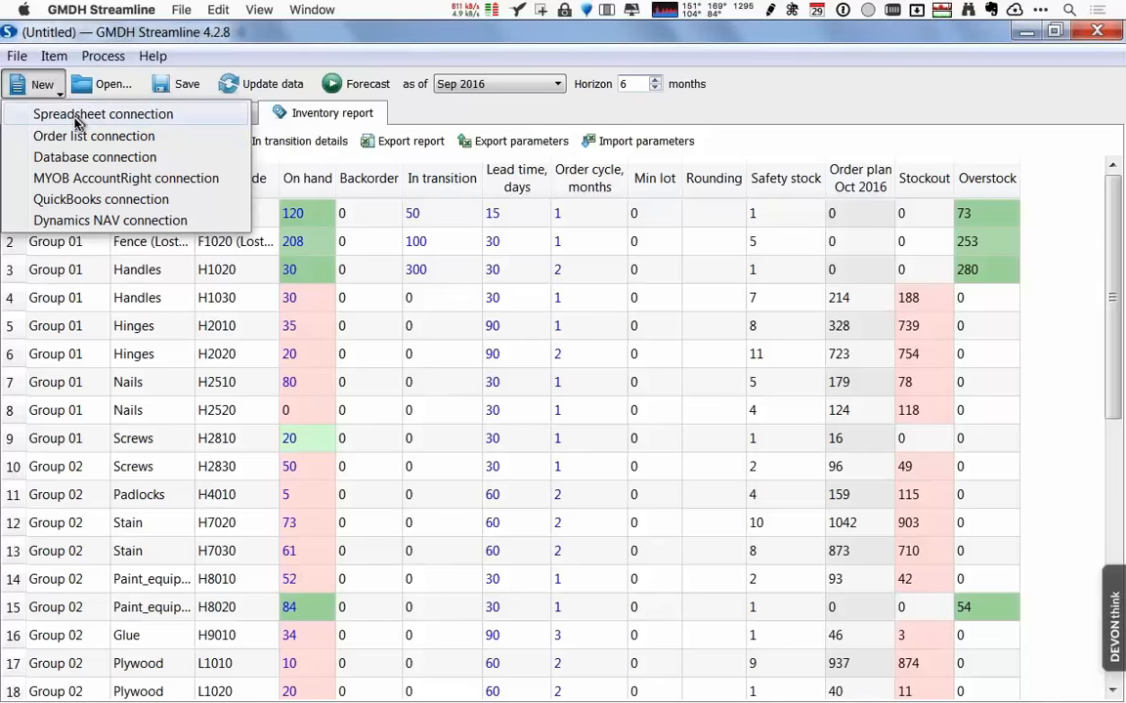
click(76, 119)
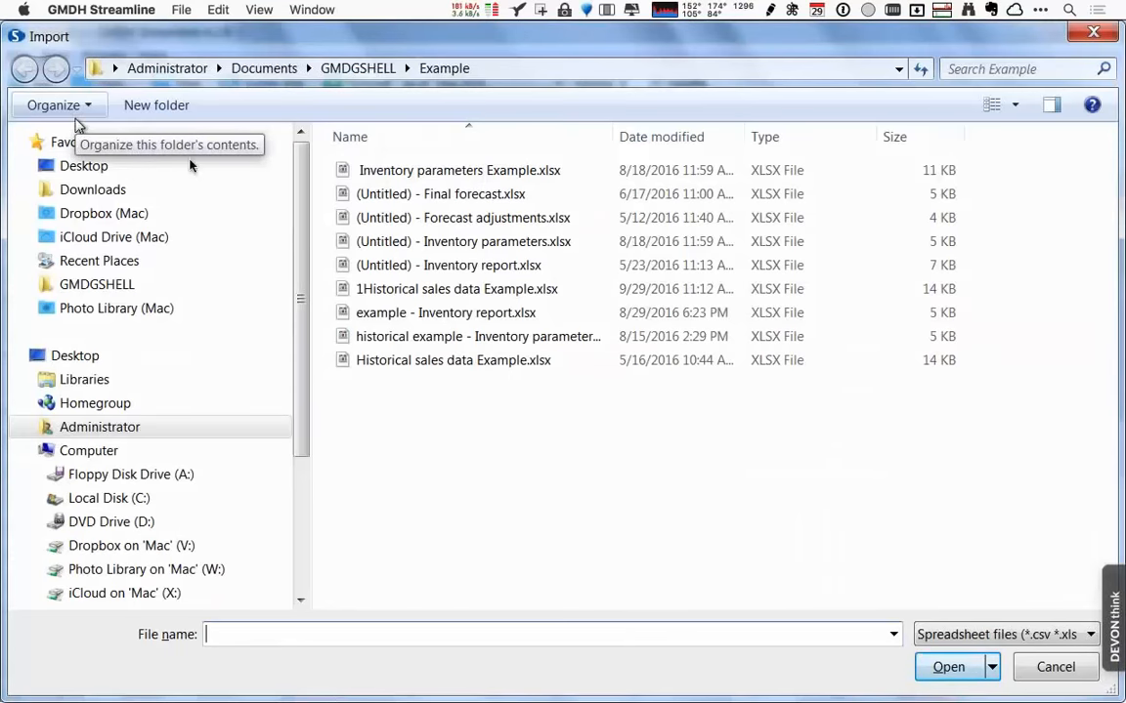
double_click(372, 293)
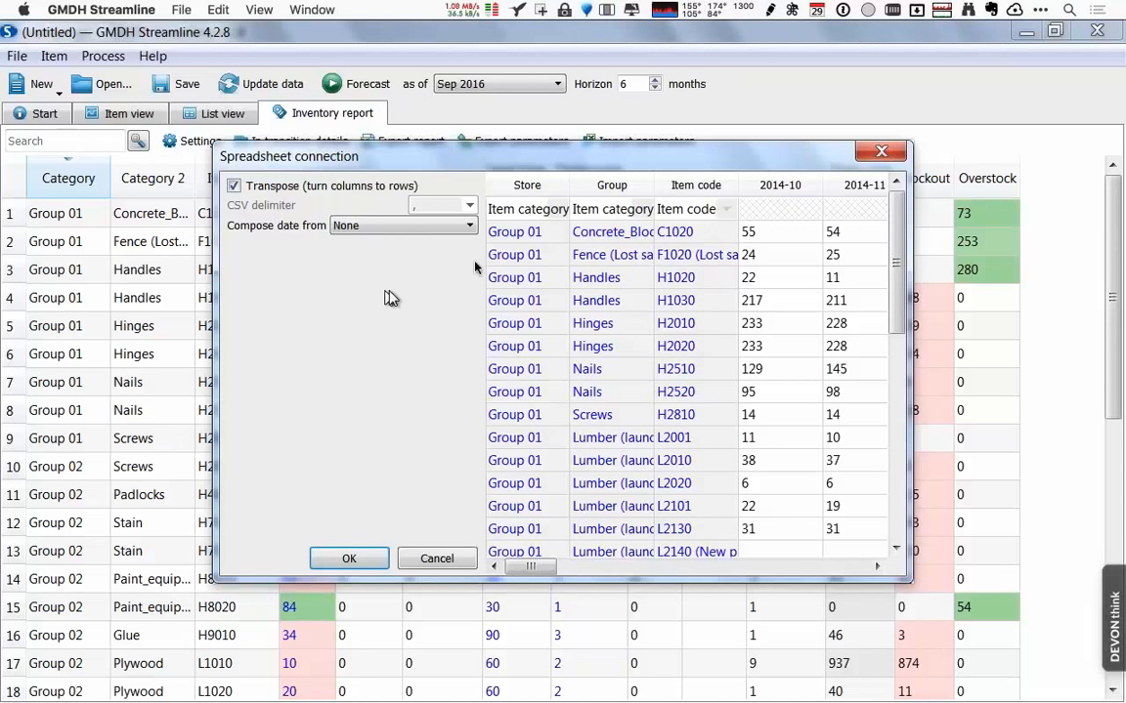
click(435, 558)
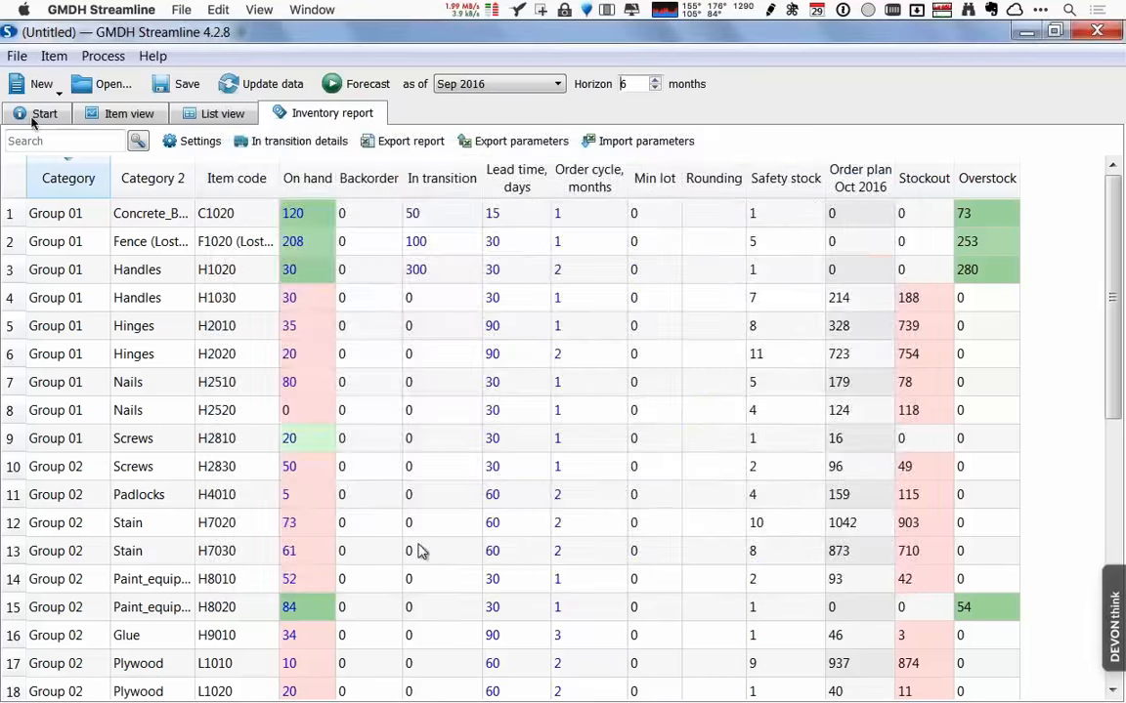
Step: Open 1Historical sales data Example.xlsx from the import dialog in Excel and examine its item code row and monthly sales values
click(34, 98)
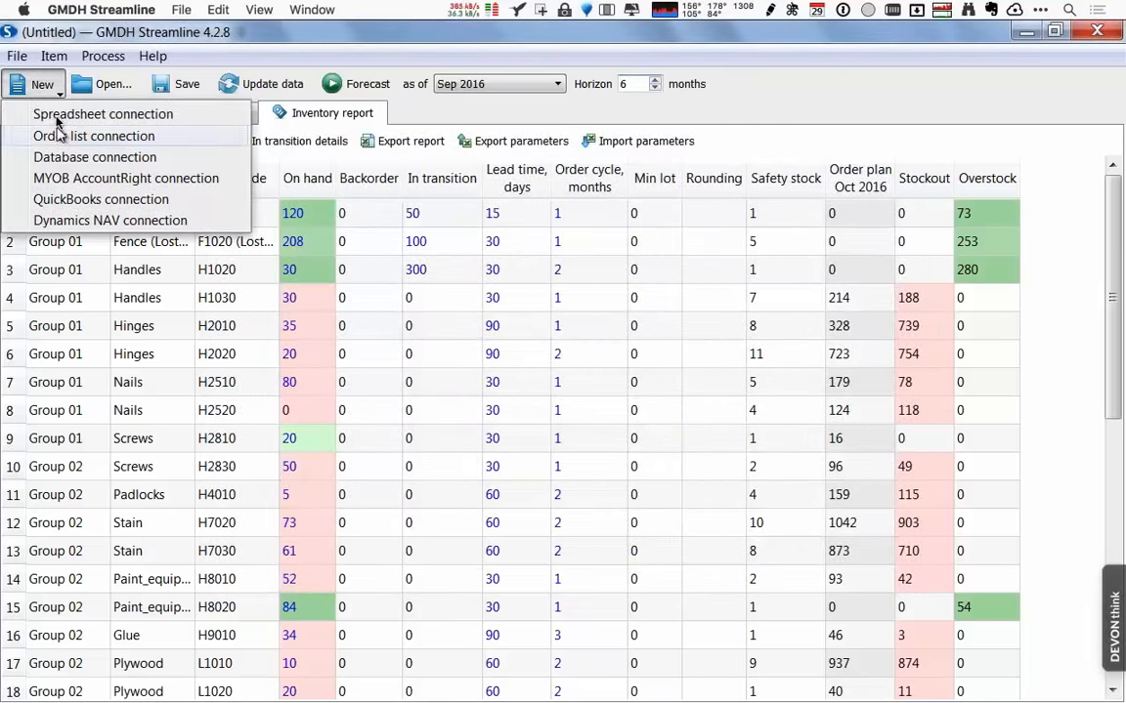
click(55, 116)
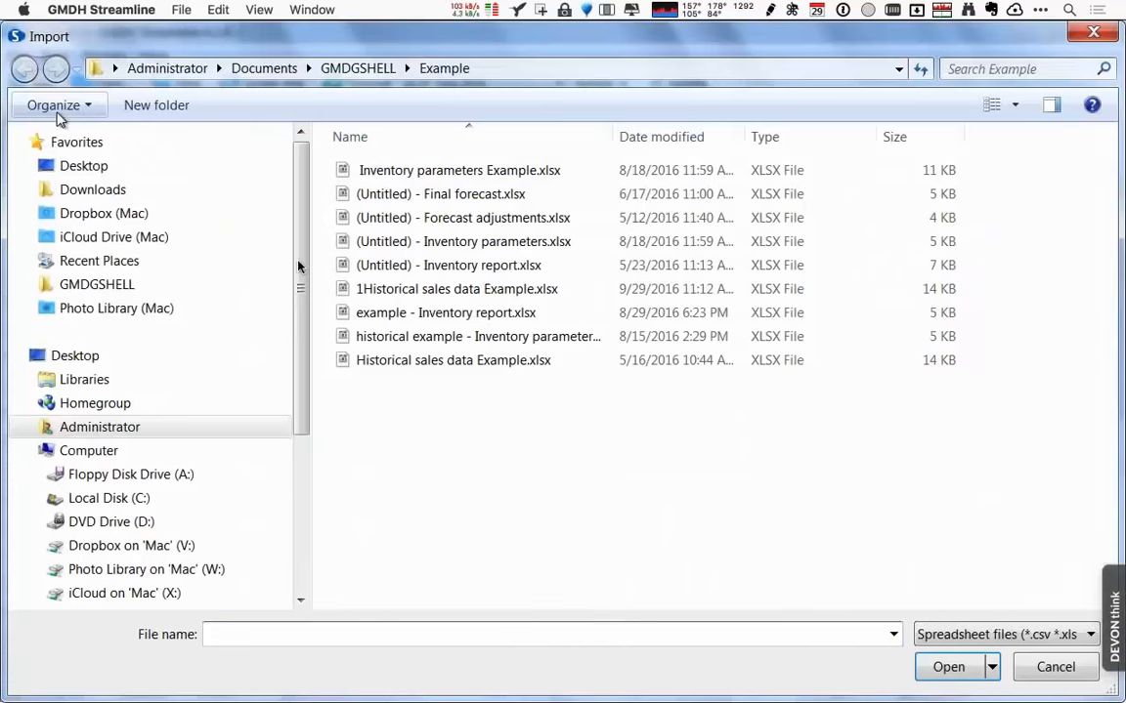
click(369, 300)
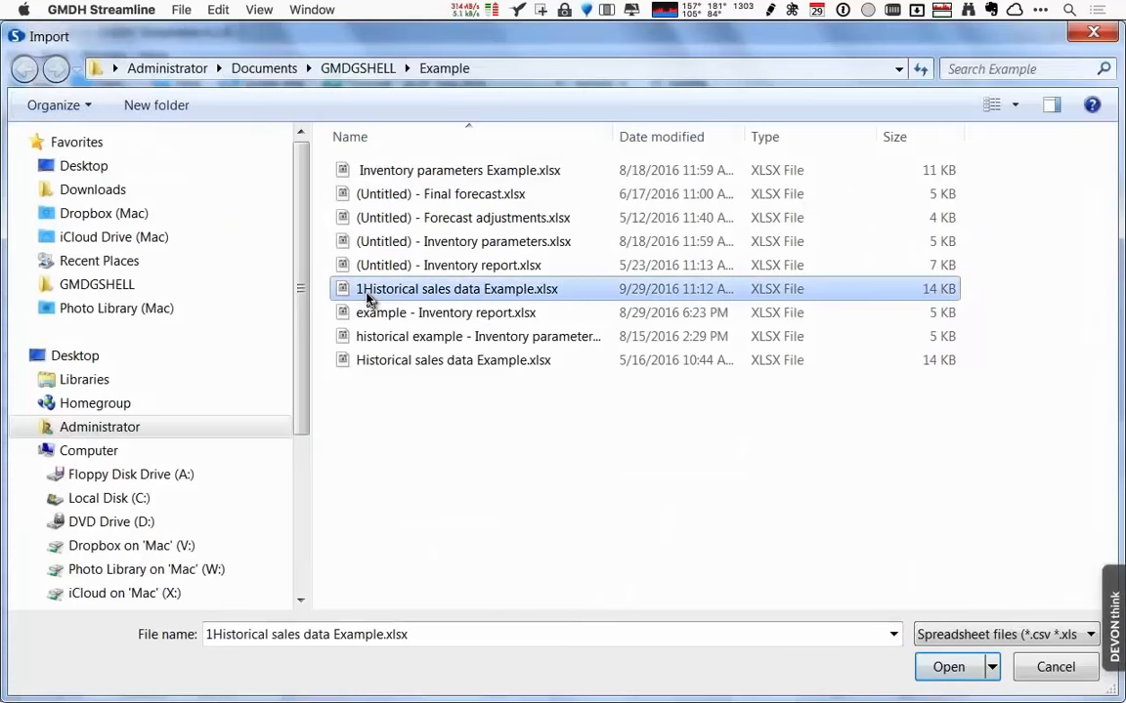
right_click(369, 300)
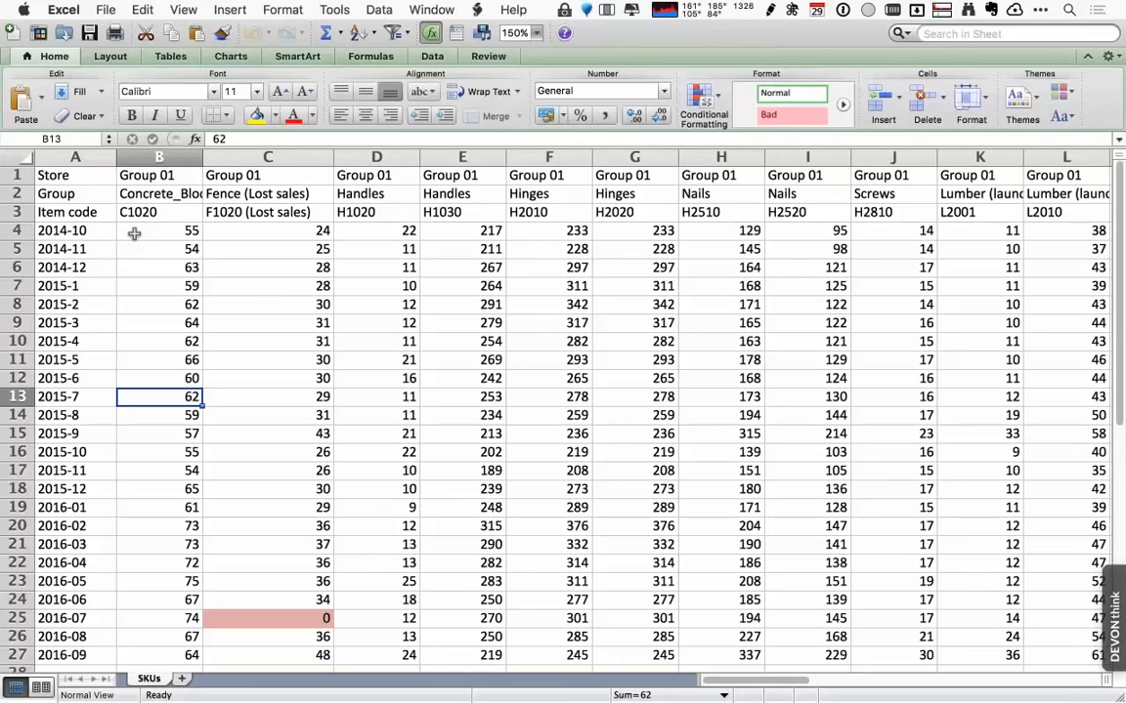
click(16, 212)
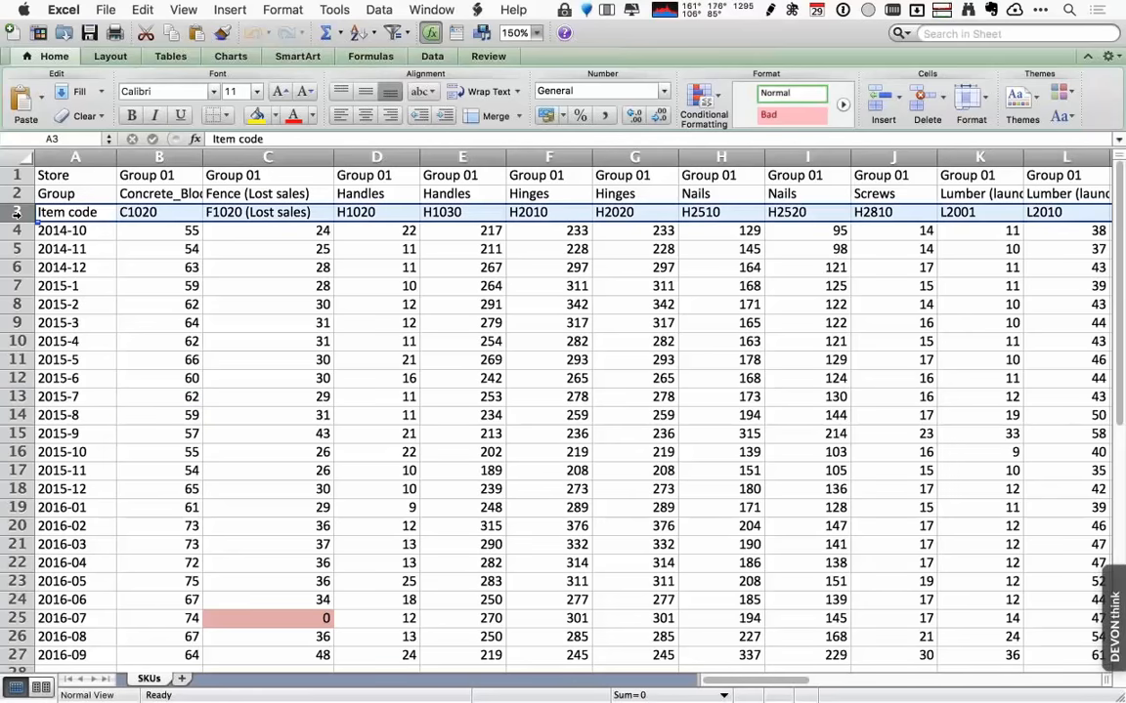
click(149, 233)
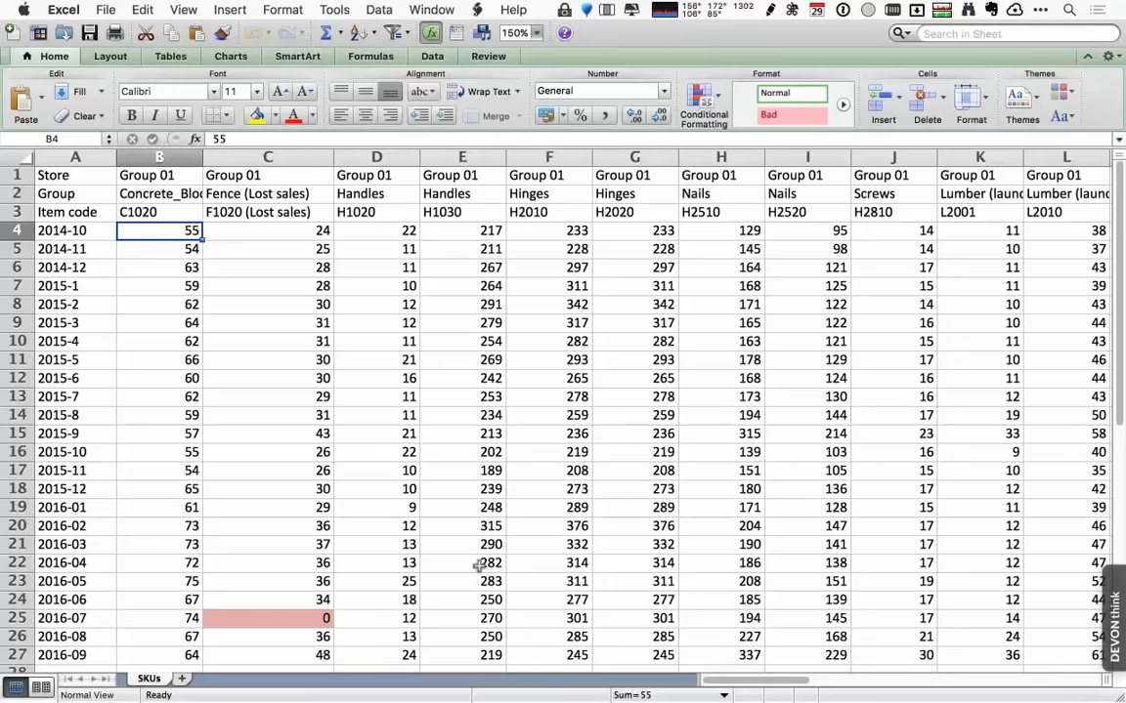
Step: Switch back to GMDH Streamline and create a new spreadsheet connection to 1Historical sales data Example.xlsx
click(619, 697)
click(47, 88)
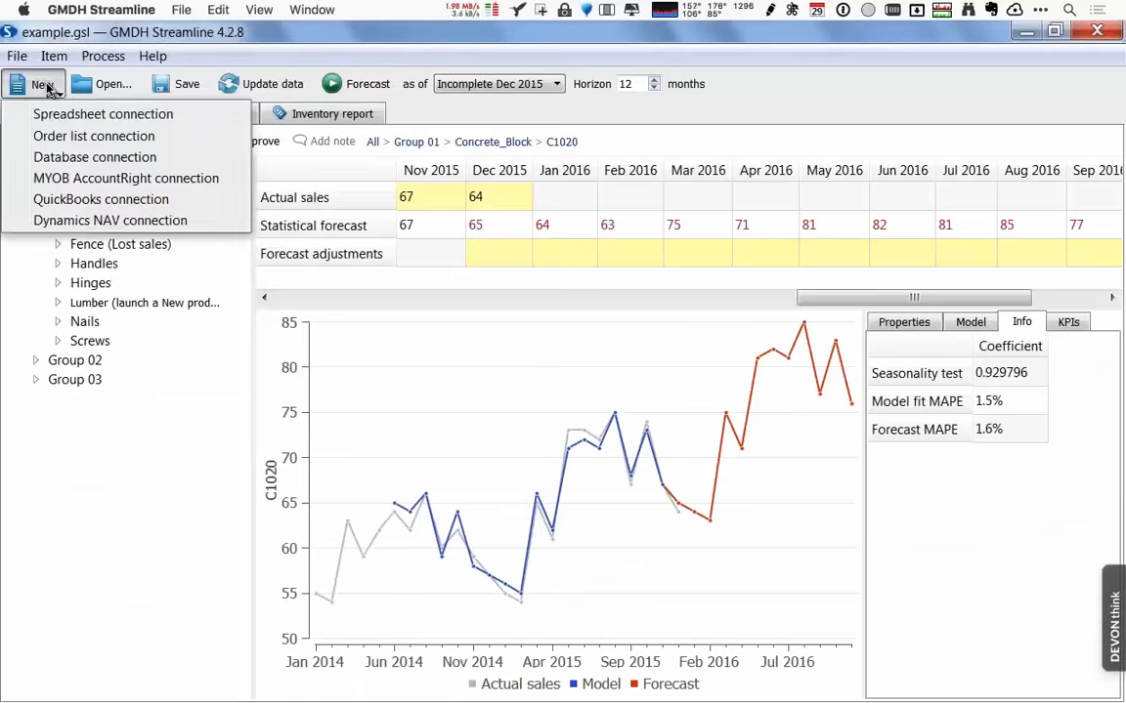
click(54, 114)
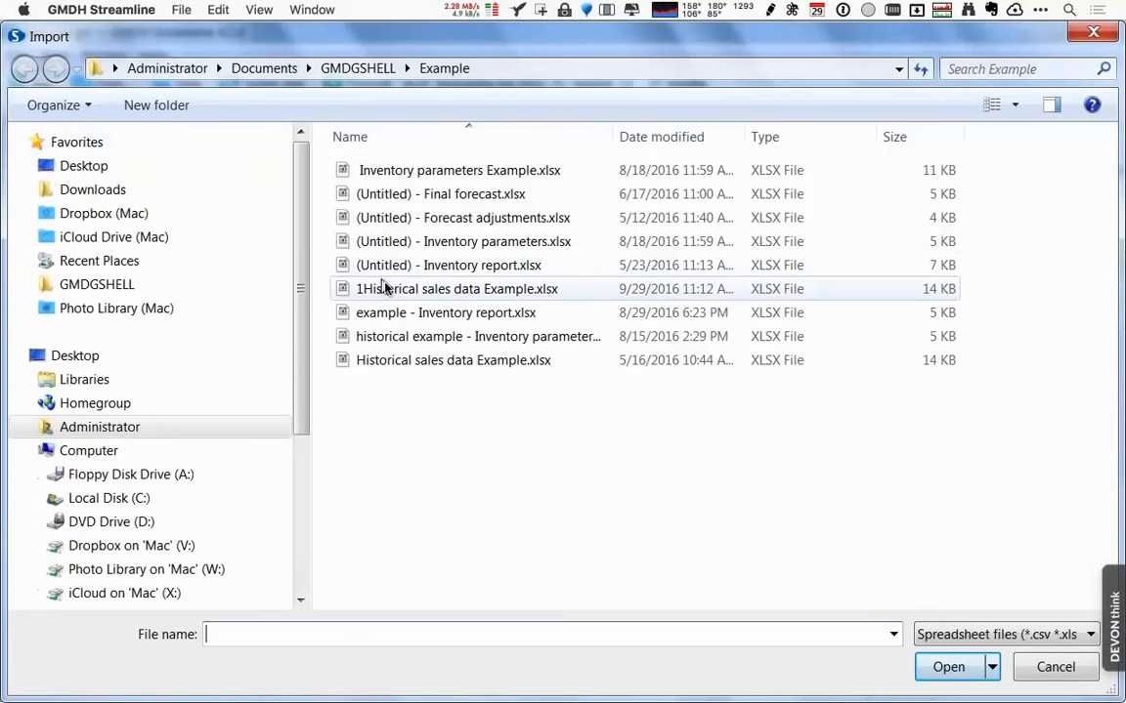
double_click(387, 288)
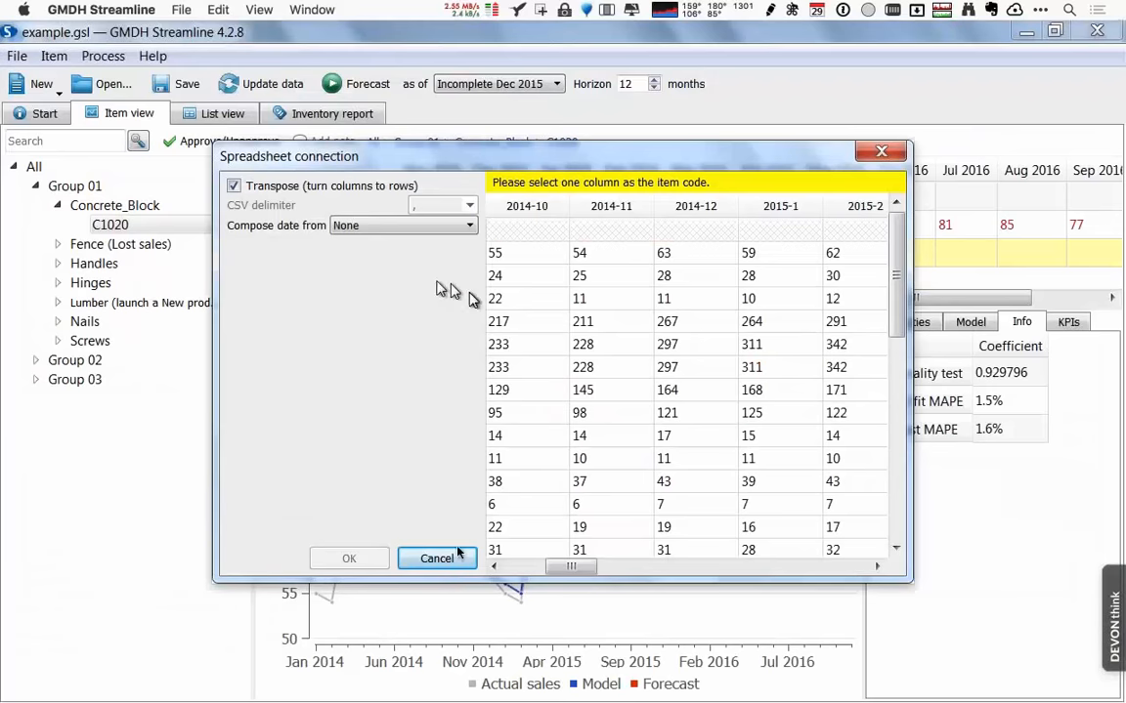
Step: Assign the Store and Group columns as item categories and the Item code column as Item code, and import the data
click(515, 568)
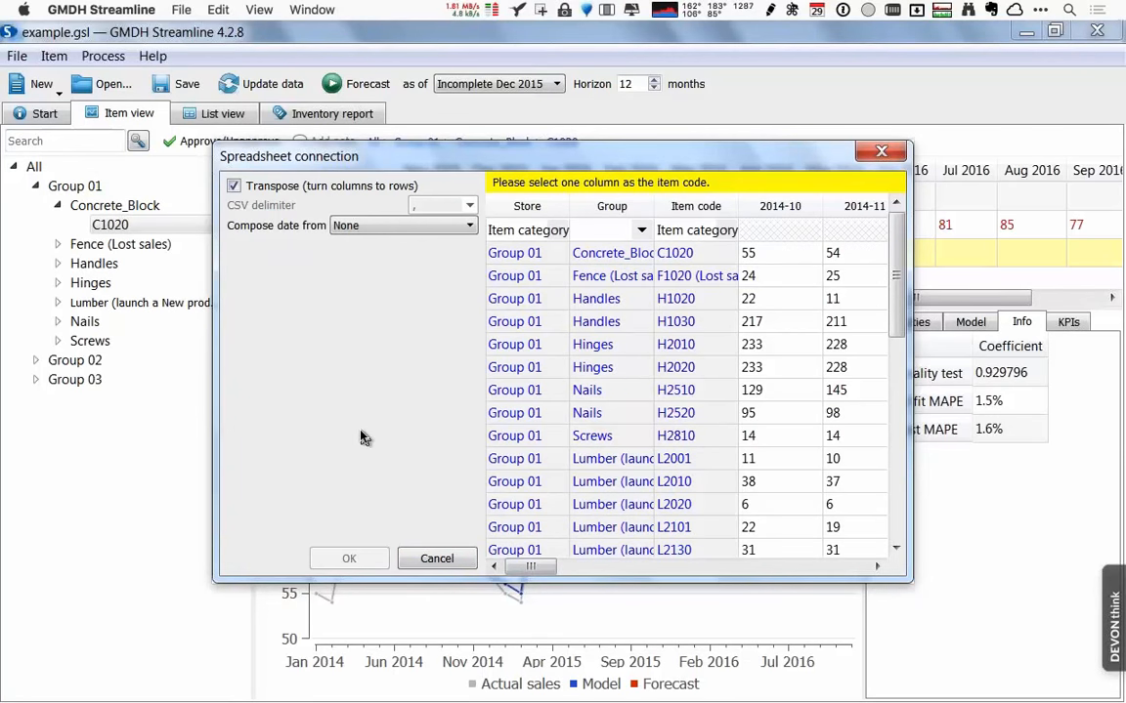
click(563, 232)
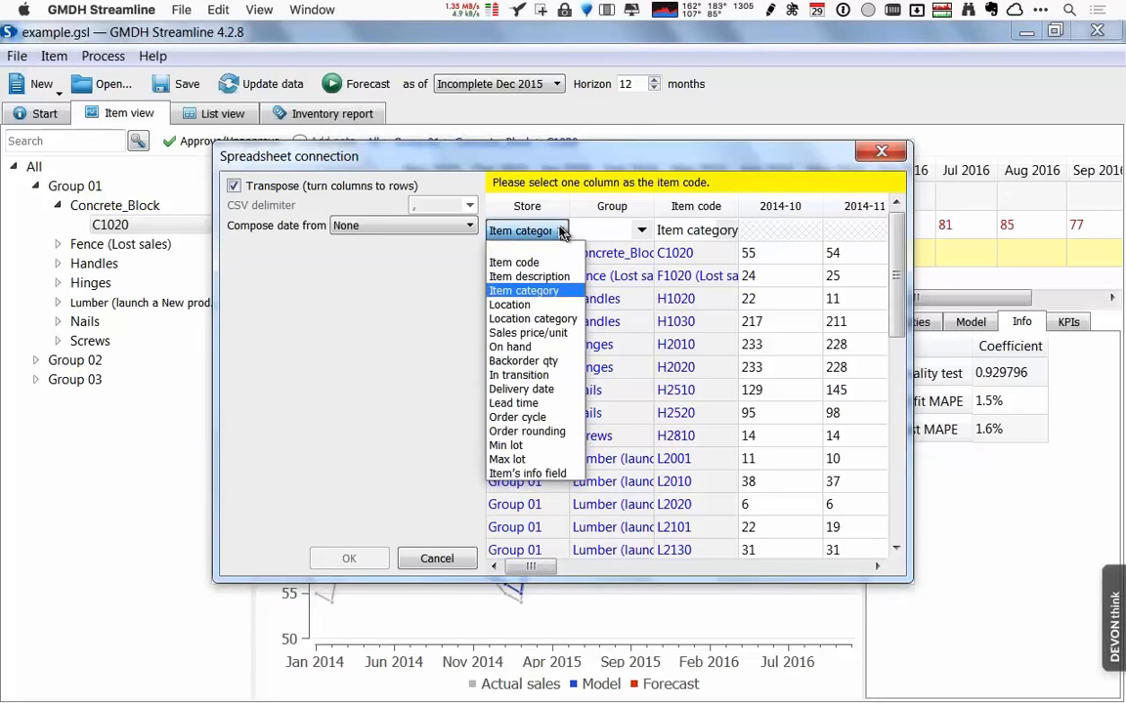
click(553, 296)
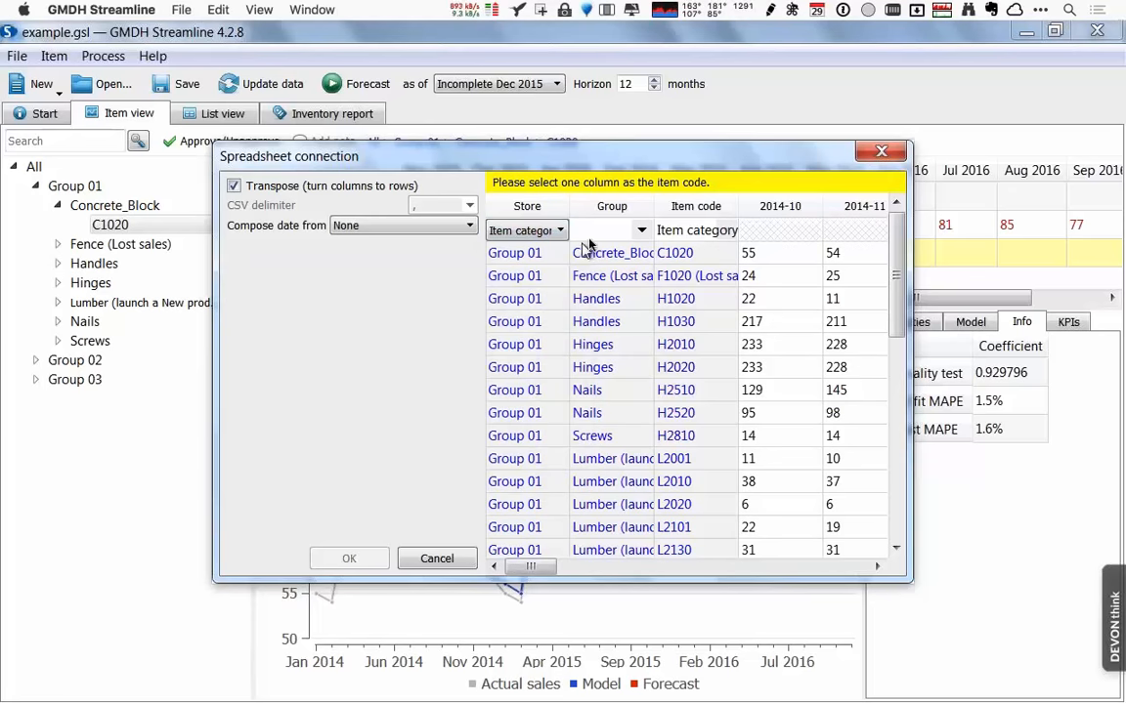
click(641, 232)
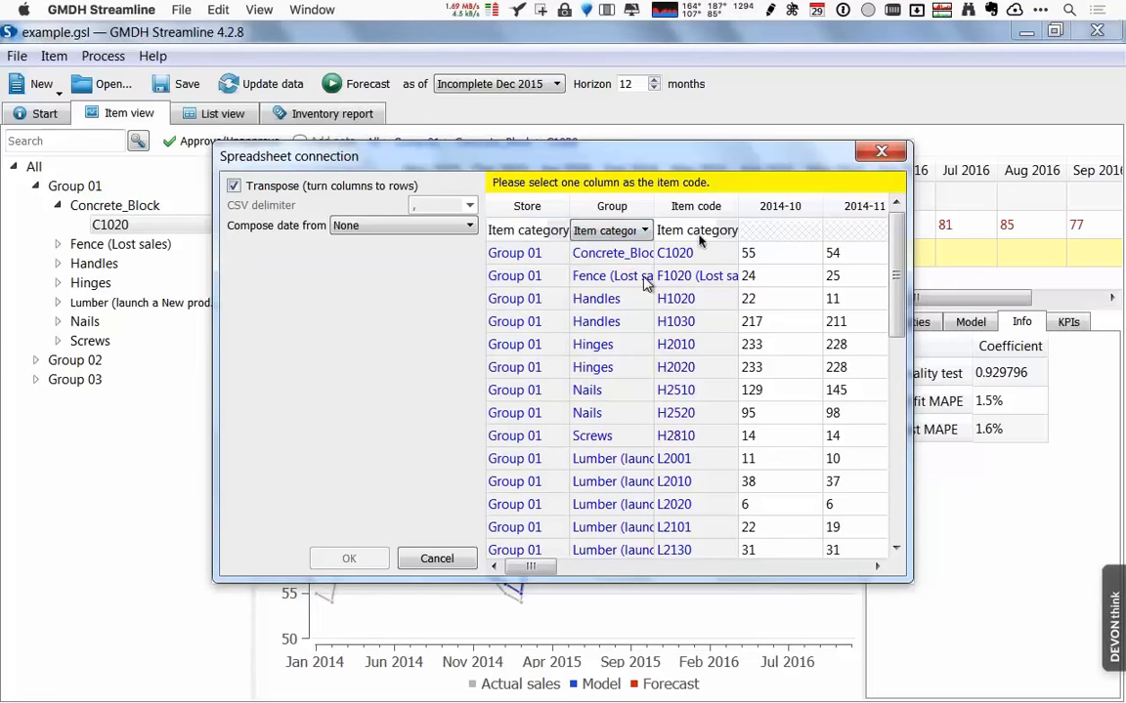
click(728, 231)
click(728, 232)
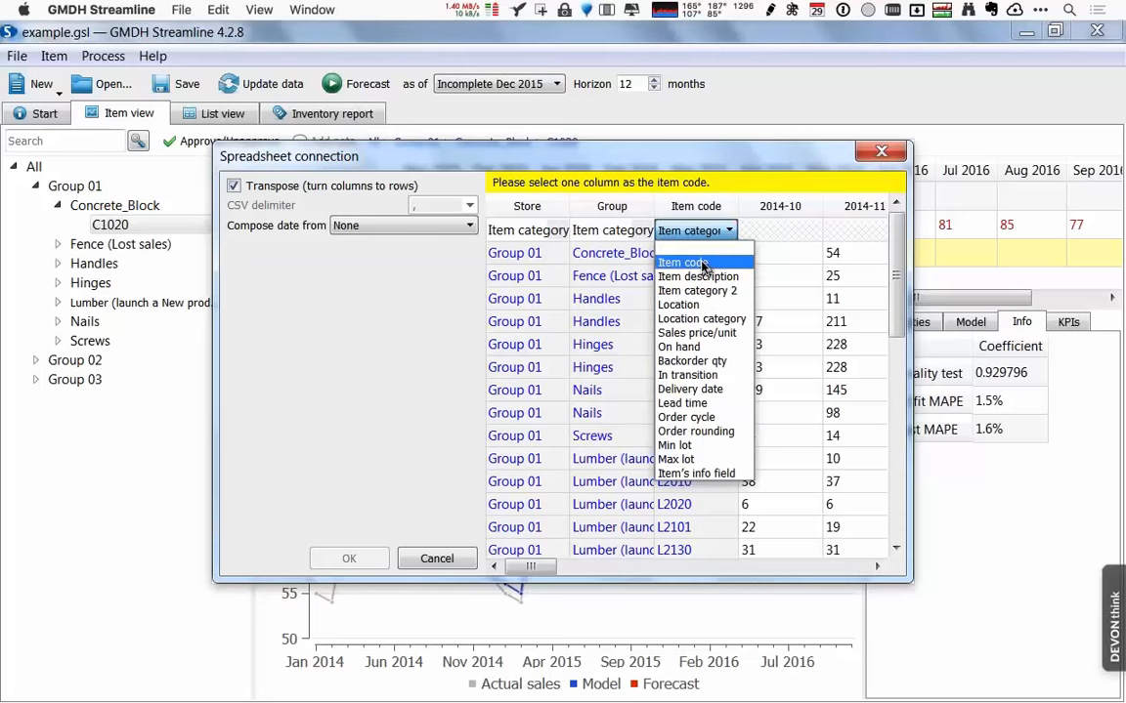
click(702, 264)
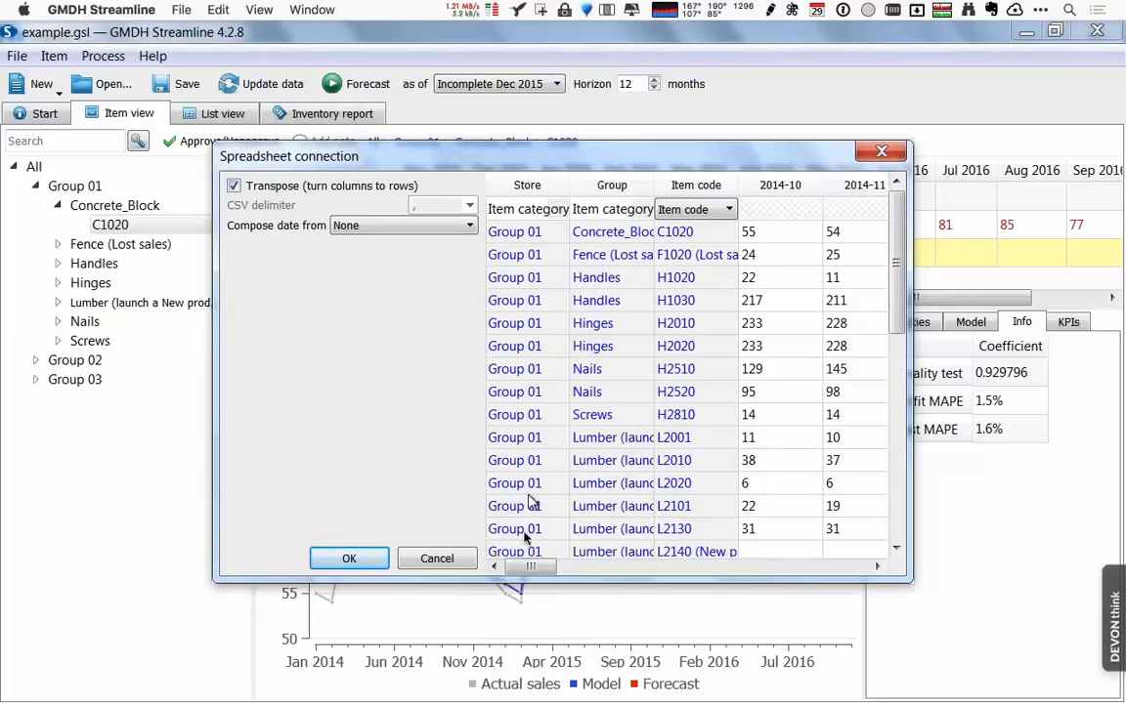
drag(528, 568, 565, 567)
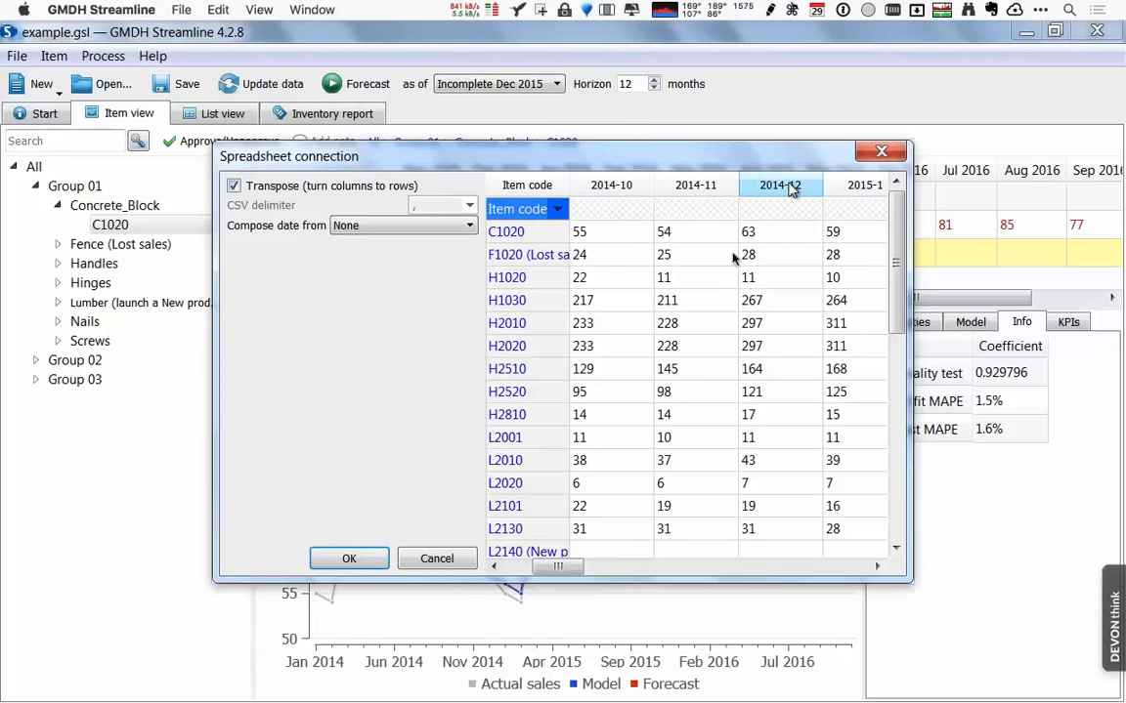
click(359, 561)
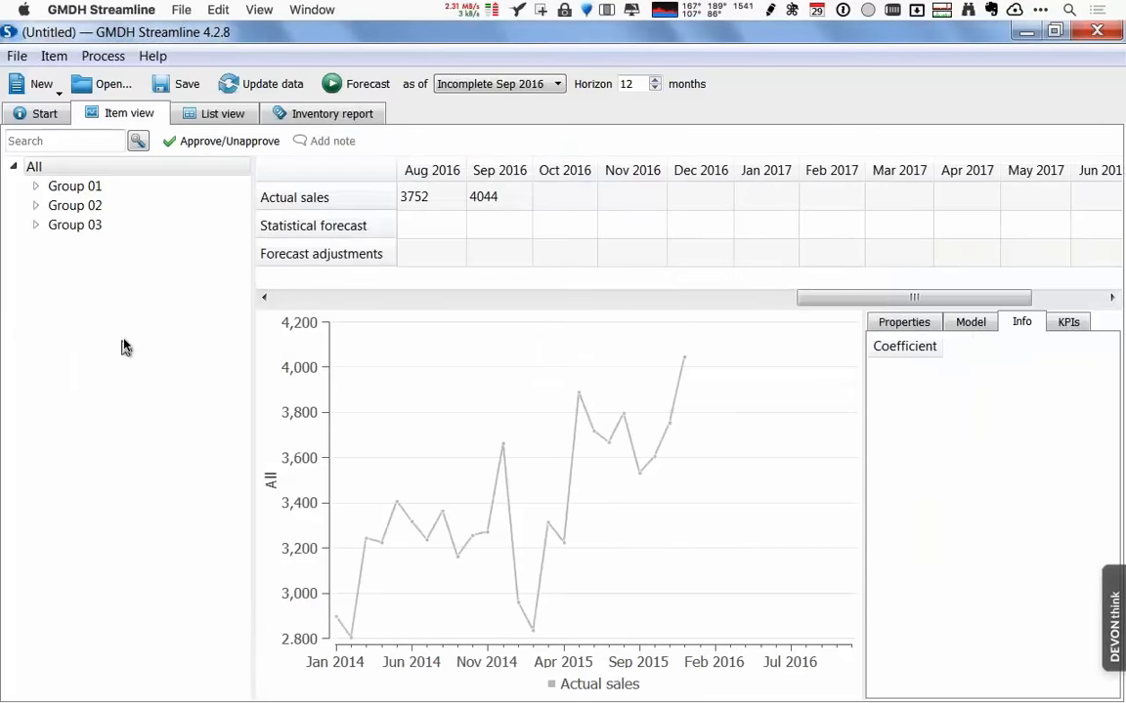
Step: Expand the whole item tree under All and widen the tree area so the full item names fit
click(67, 172)
right_click(67, 173)
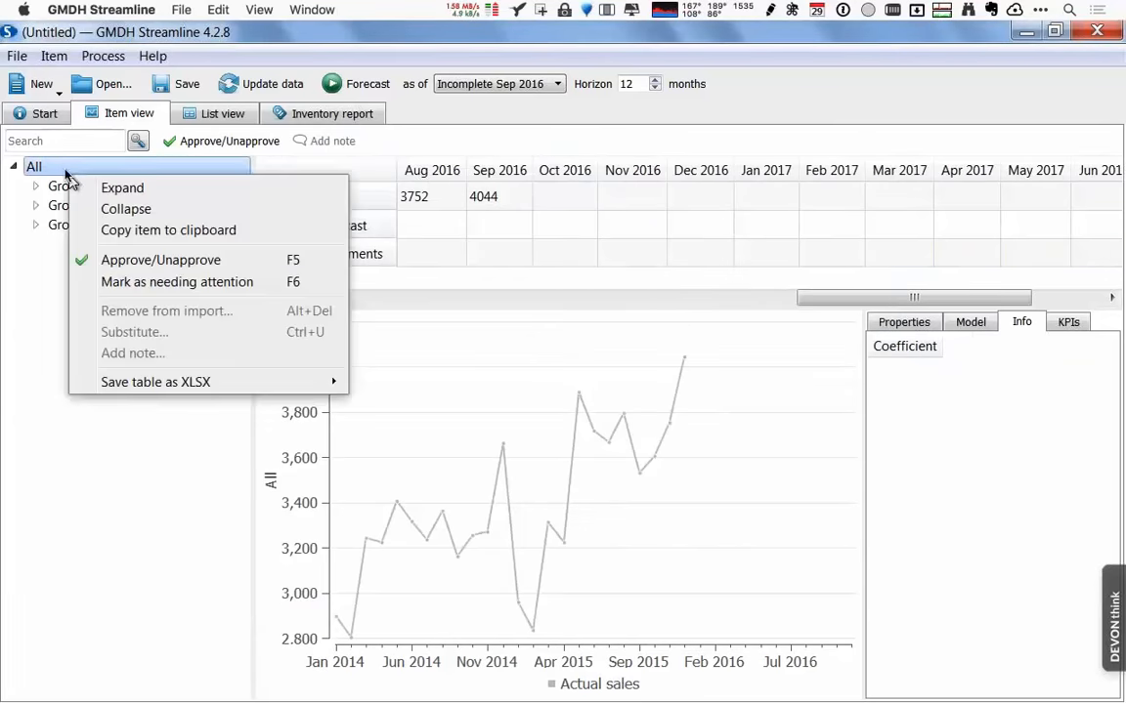
click(60, 167)
right_click(61, 170)
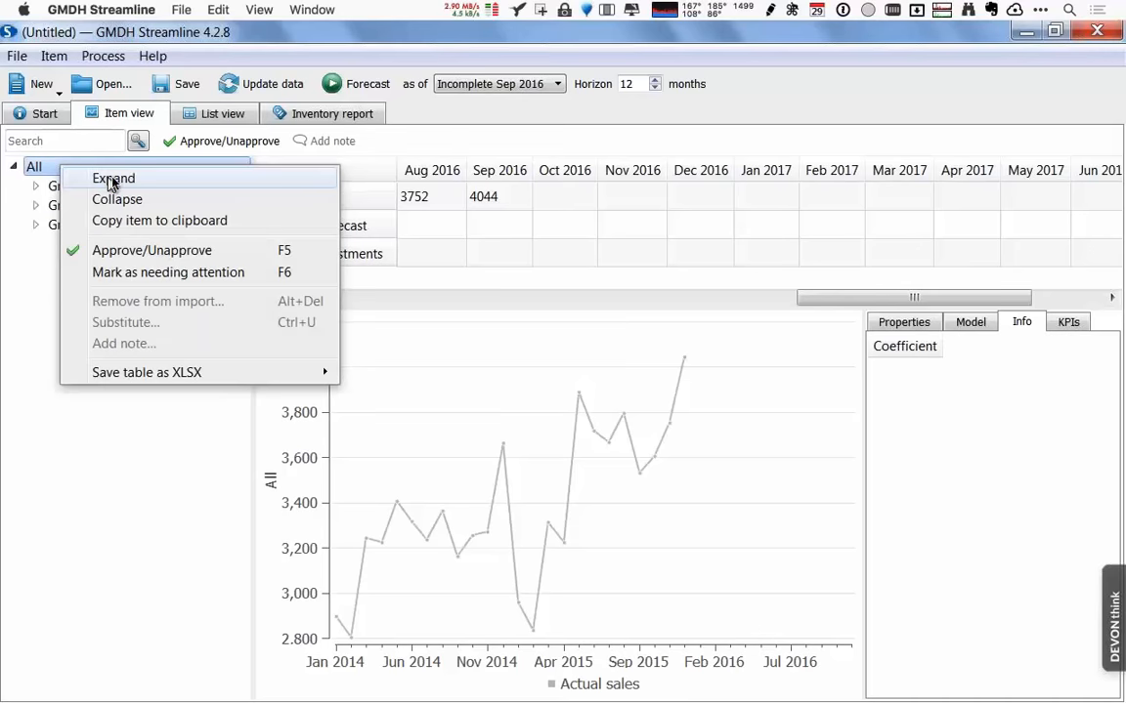
click(151, 180)
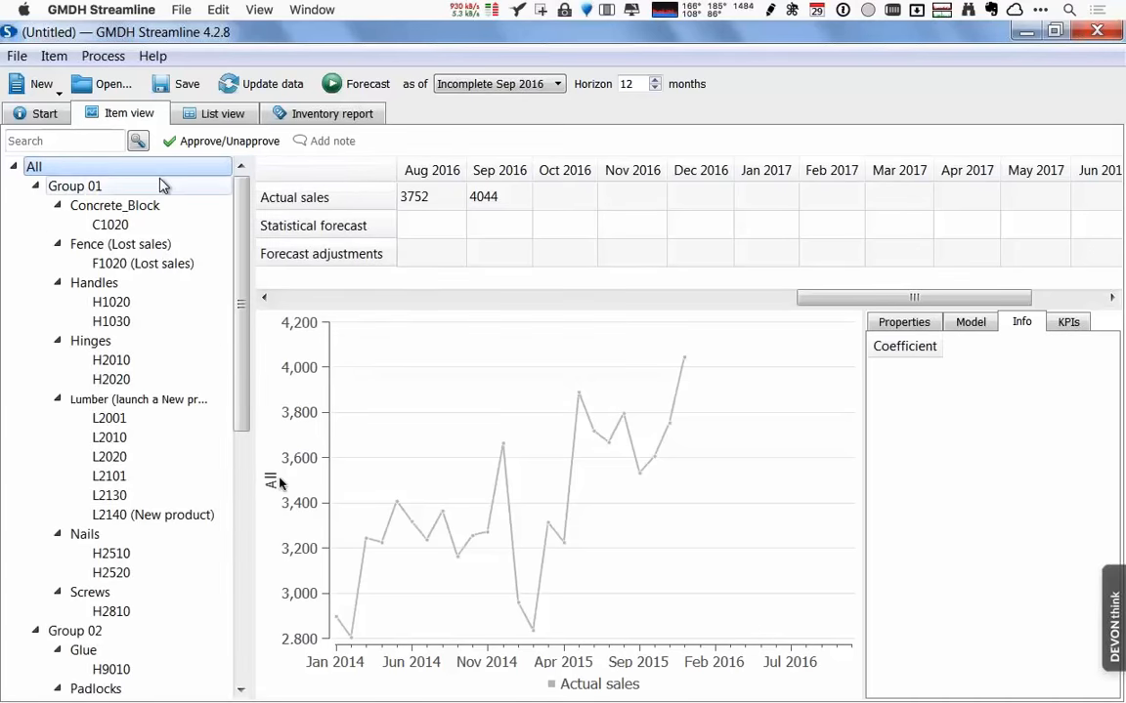
drag(250, 515, 295, 525)
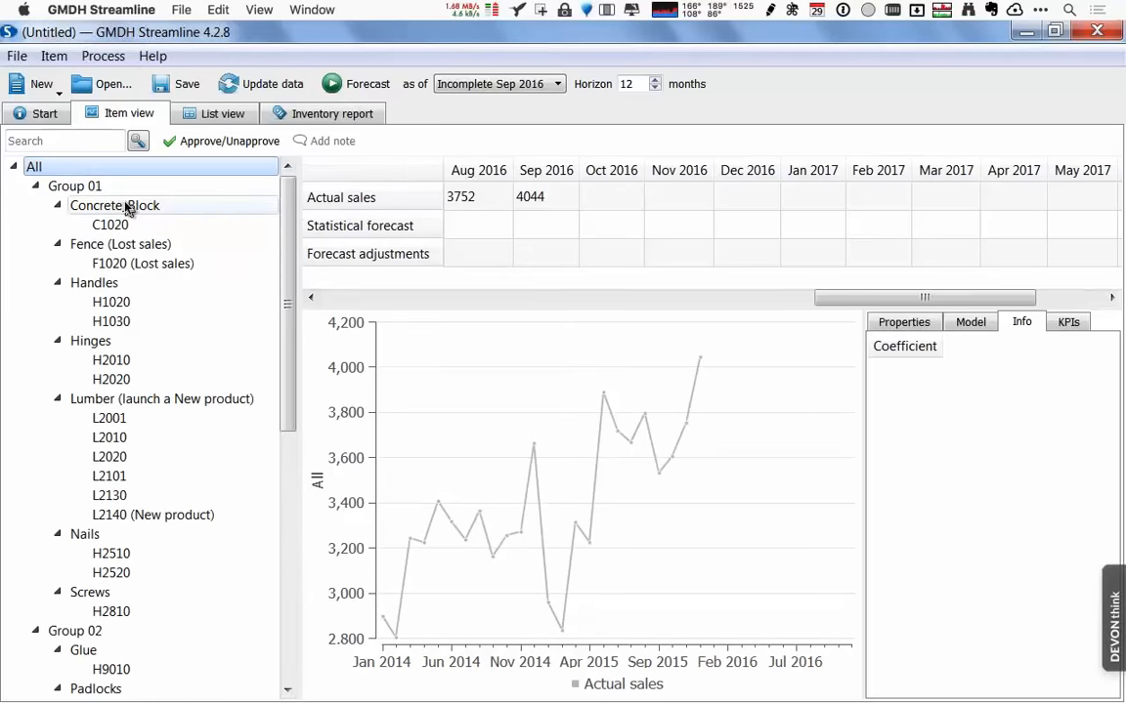
Step: Run the forecast and inspect the sales history and chart of item C1020 in the Concrete_Block category
click(367, 83)
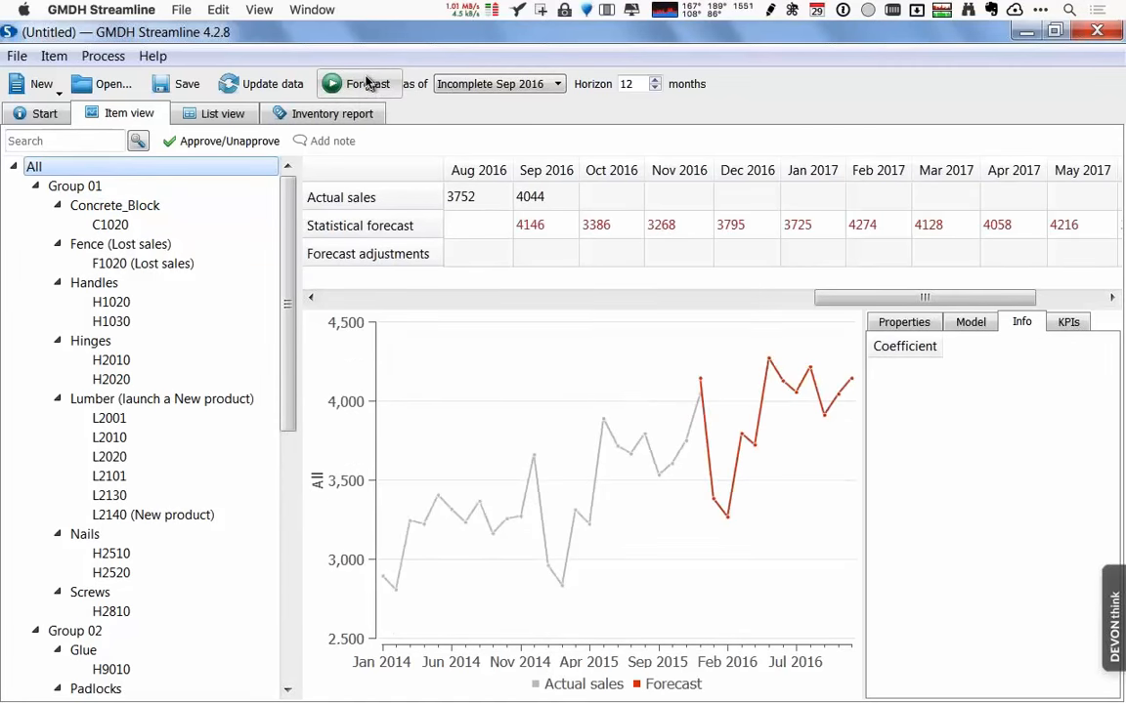
click(110, 225)
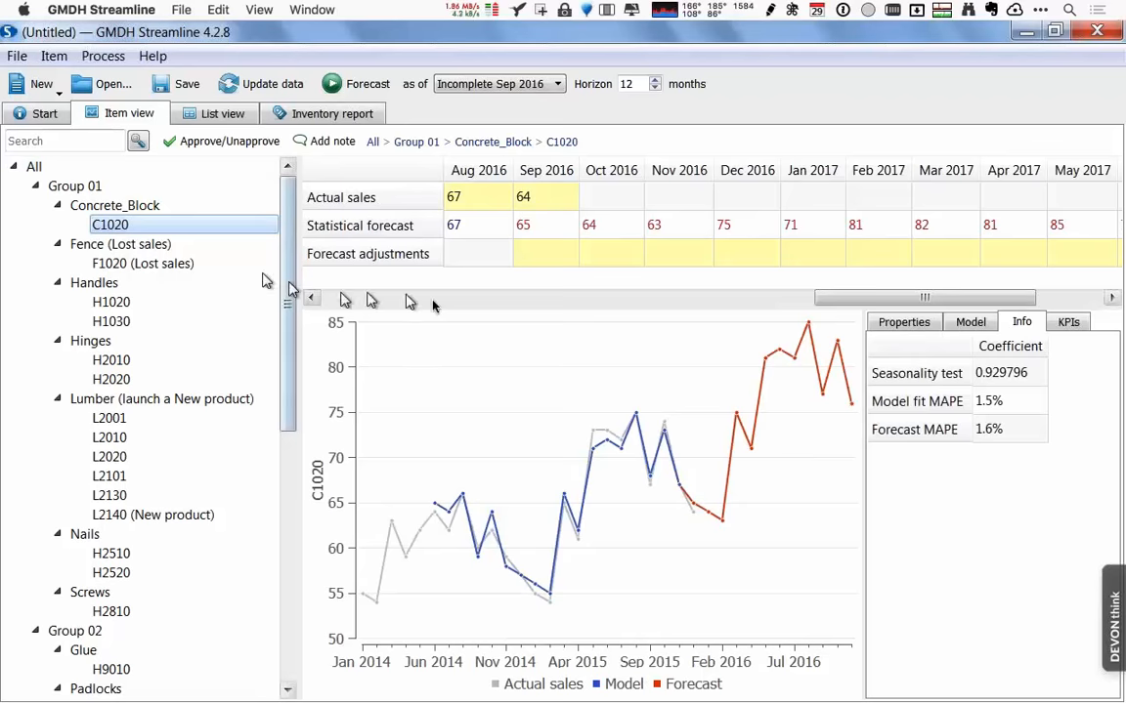
click(438, 300)
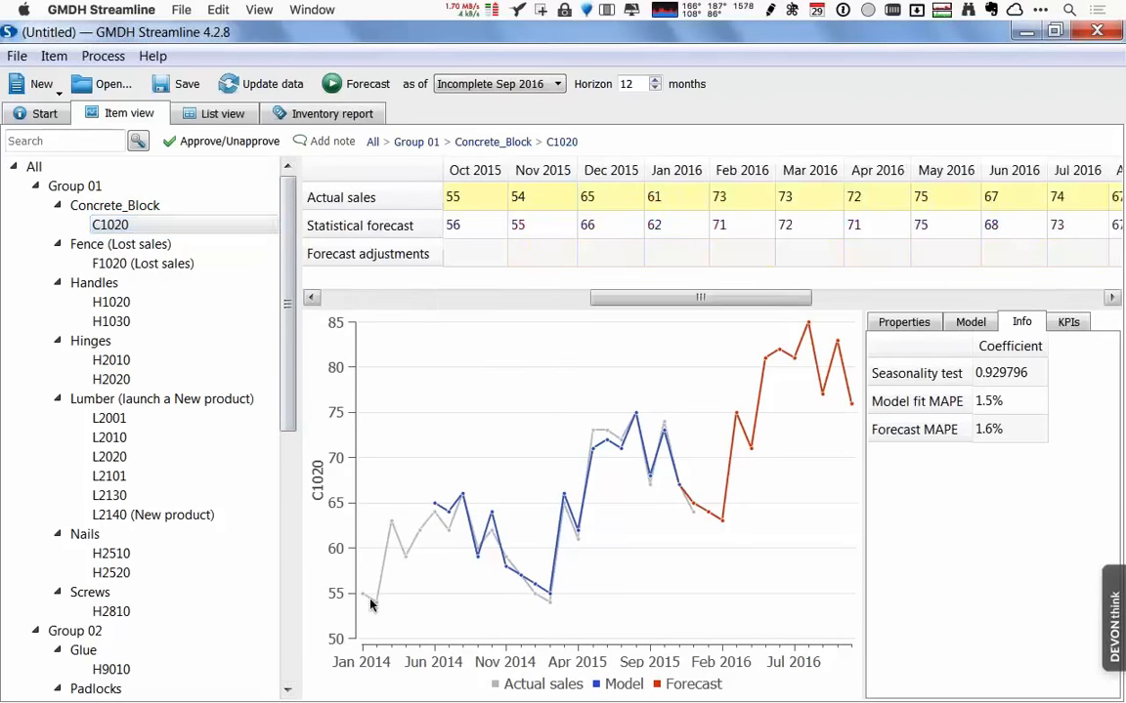
mouse_move(363, 600)
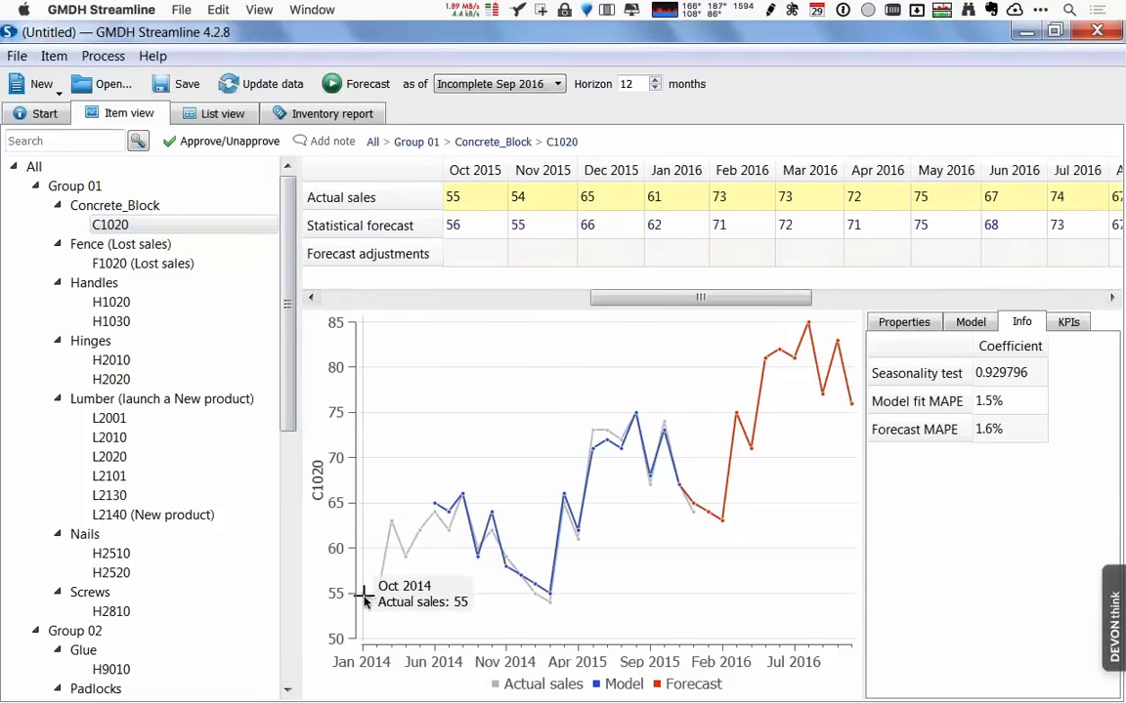
mouse_move(695, 515)
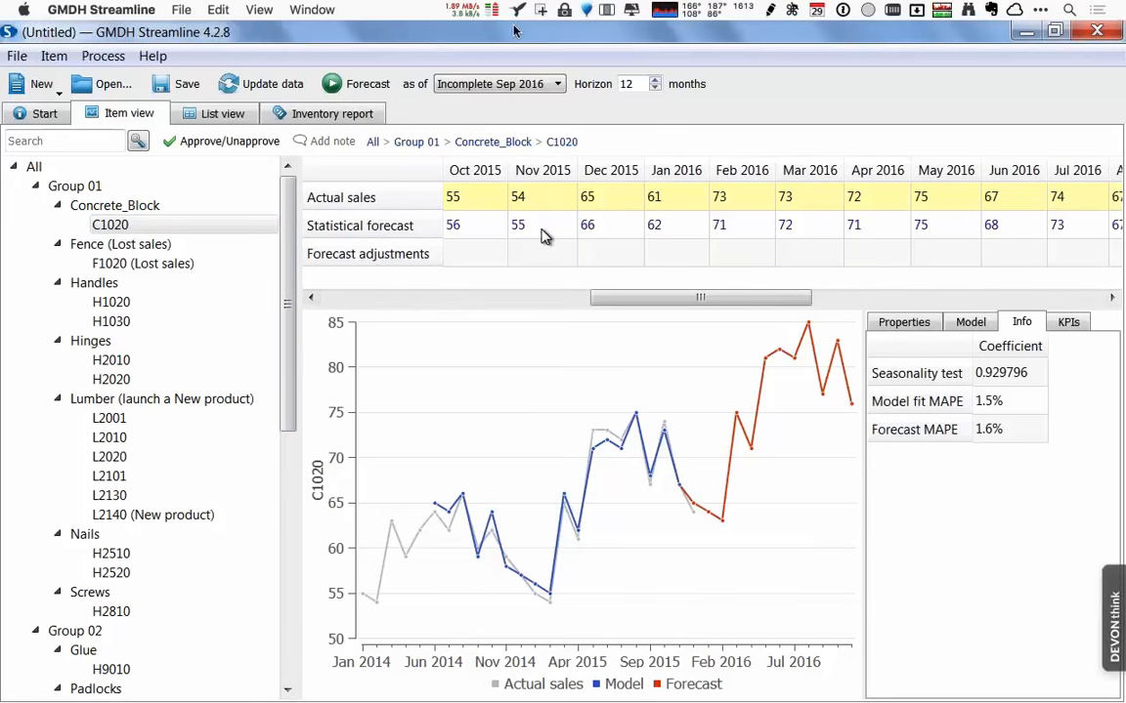
Step: Set the forecast date to the complete Sep 2016 period, rerun the forecast, and review C1020's monthly actual and forecast values
click(521, 87)
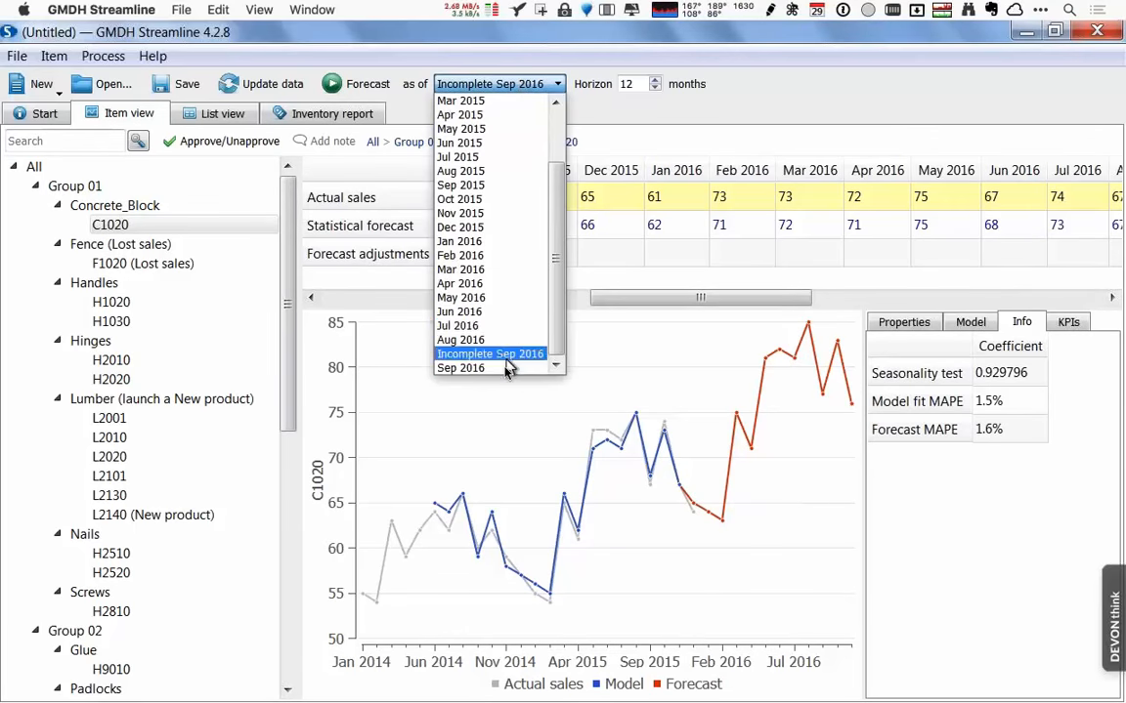
click(505, 370)
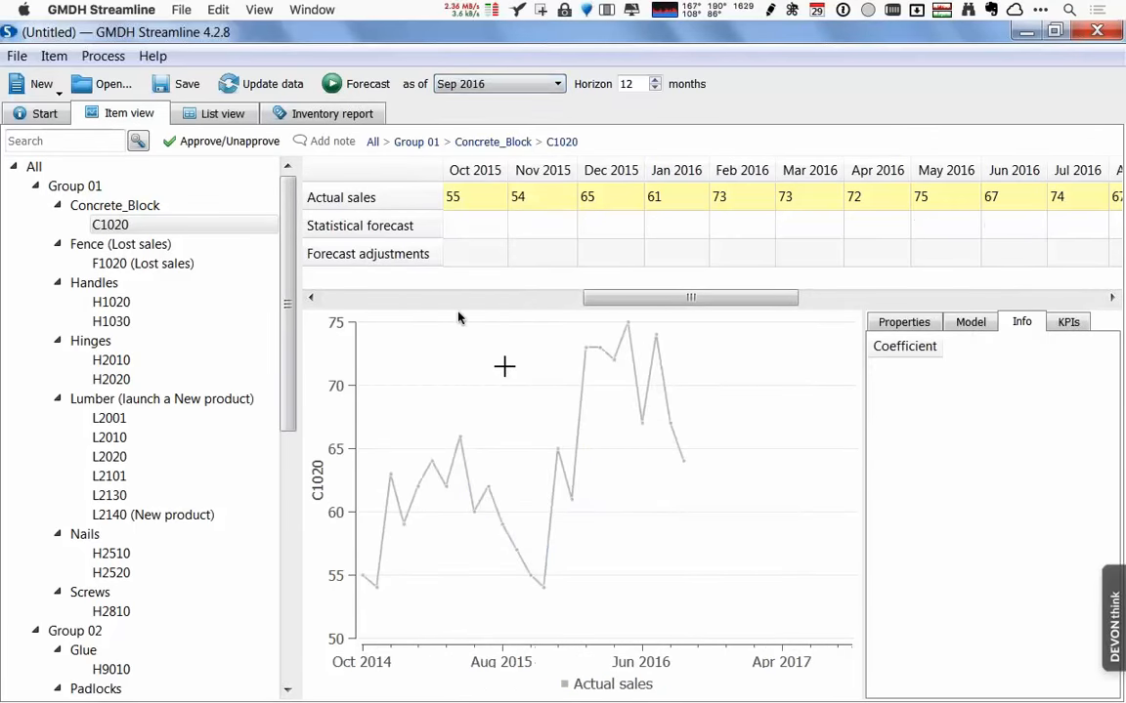
click(356, 85)
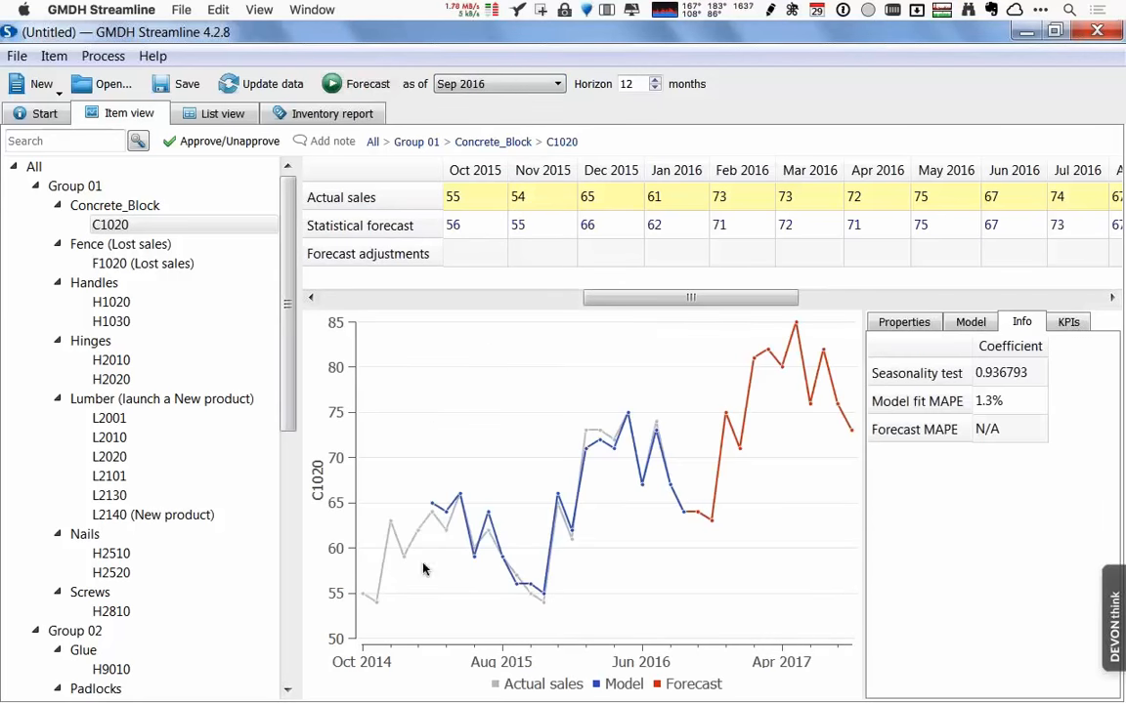
mouse_move(681, 527)
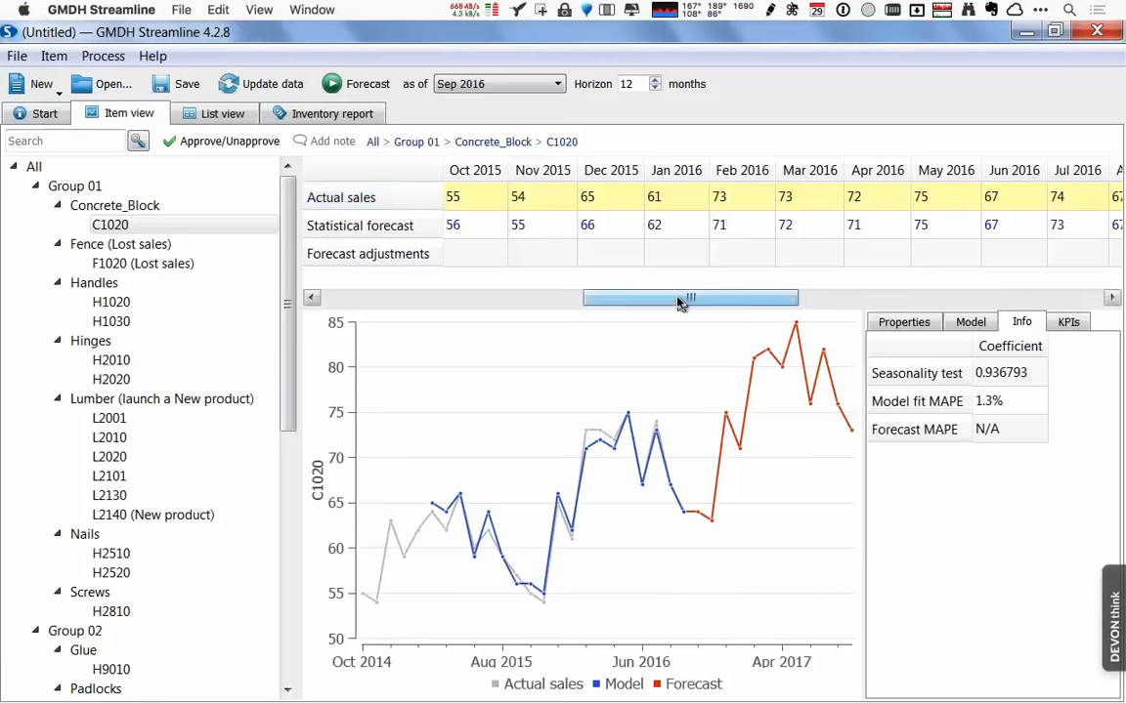
drag(676, 299, 747, 300)
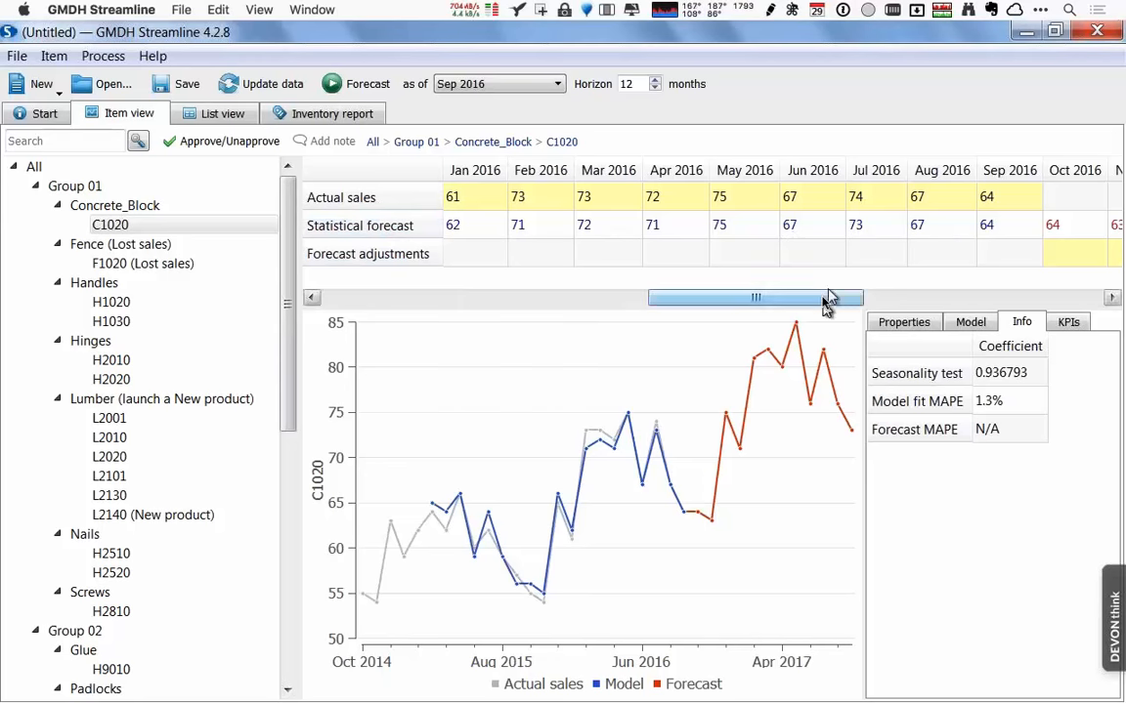
drag(823, 298, 918, 295)
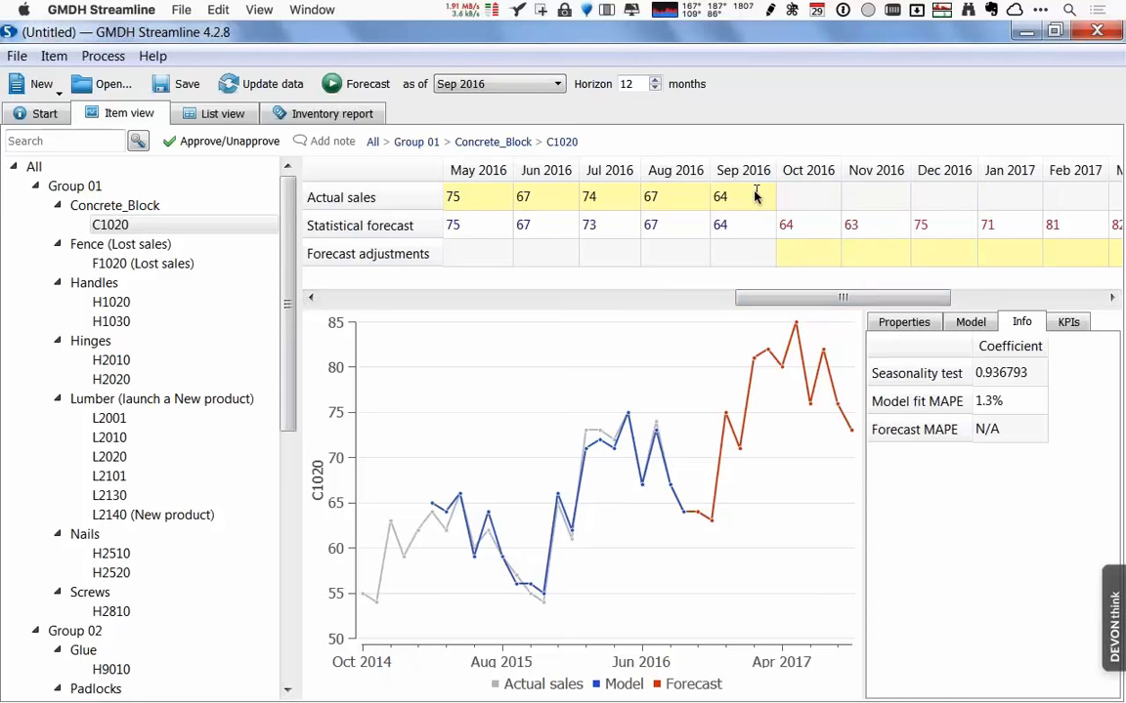
Step: Enter a forecast adjustment of 95 for Dec 2016 on item C1020
mouse_move(676, 516)
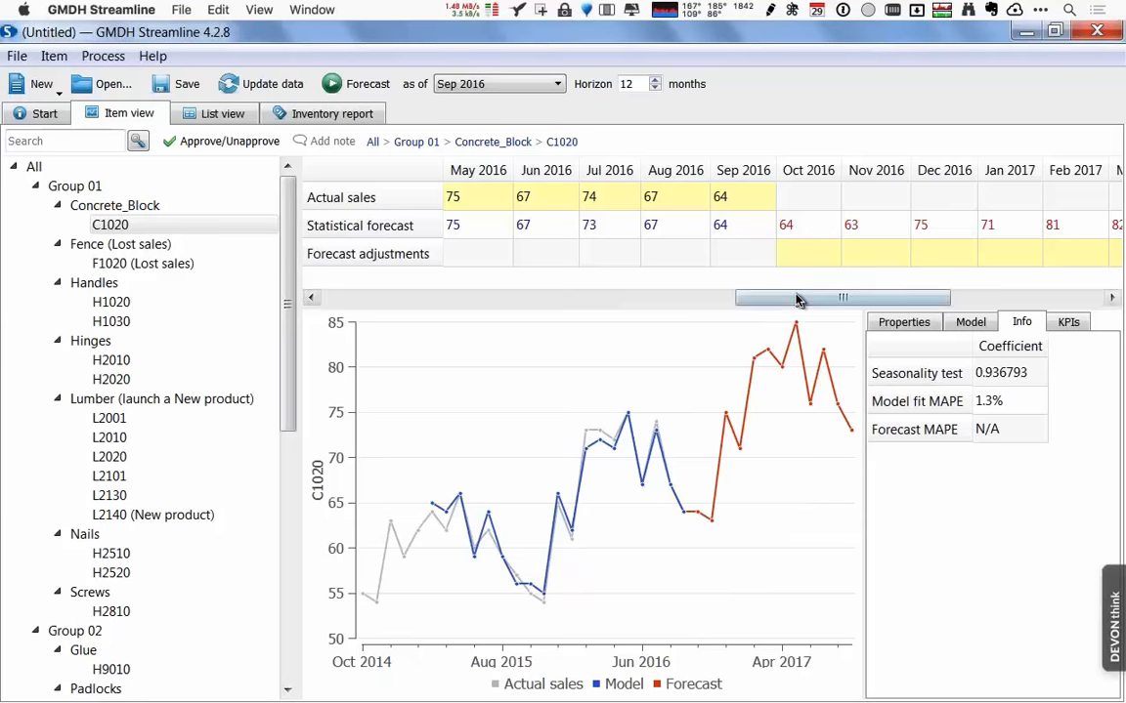
drag(796, 300, 848, 300)
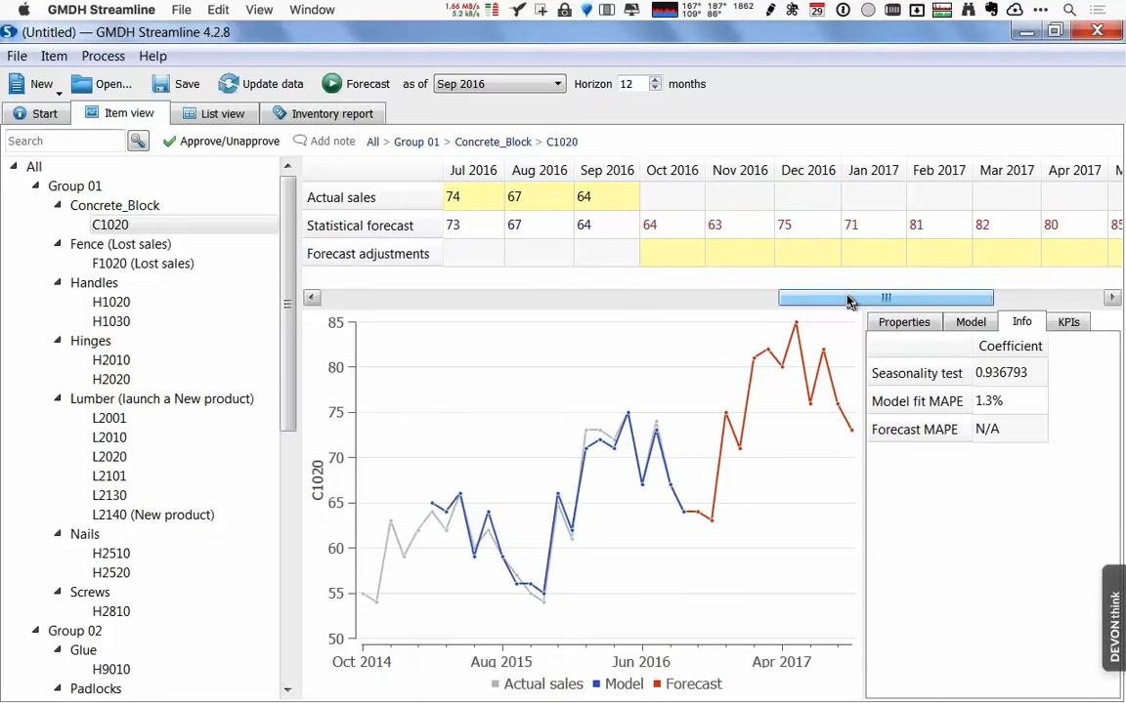
click(804, 253)
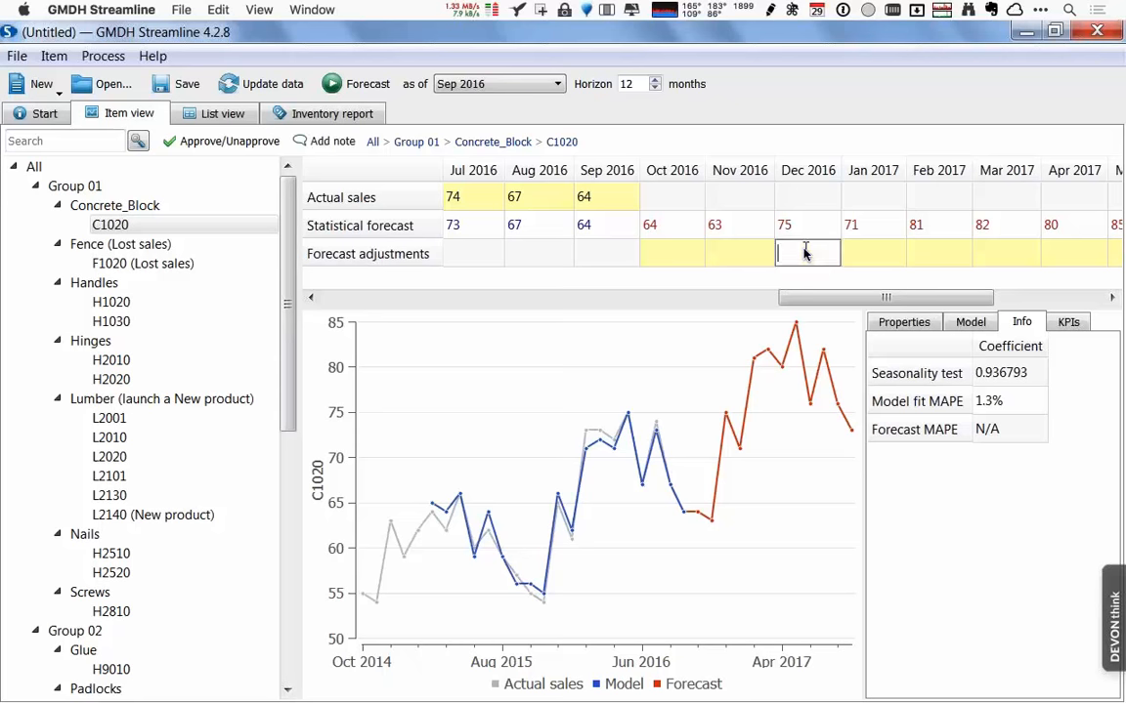
text(95)
key(Tab)
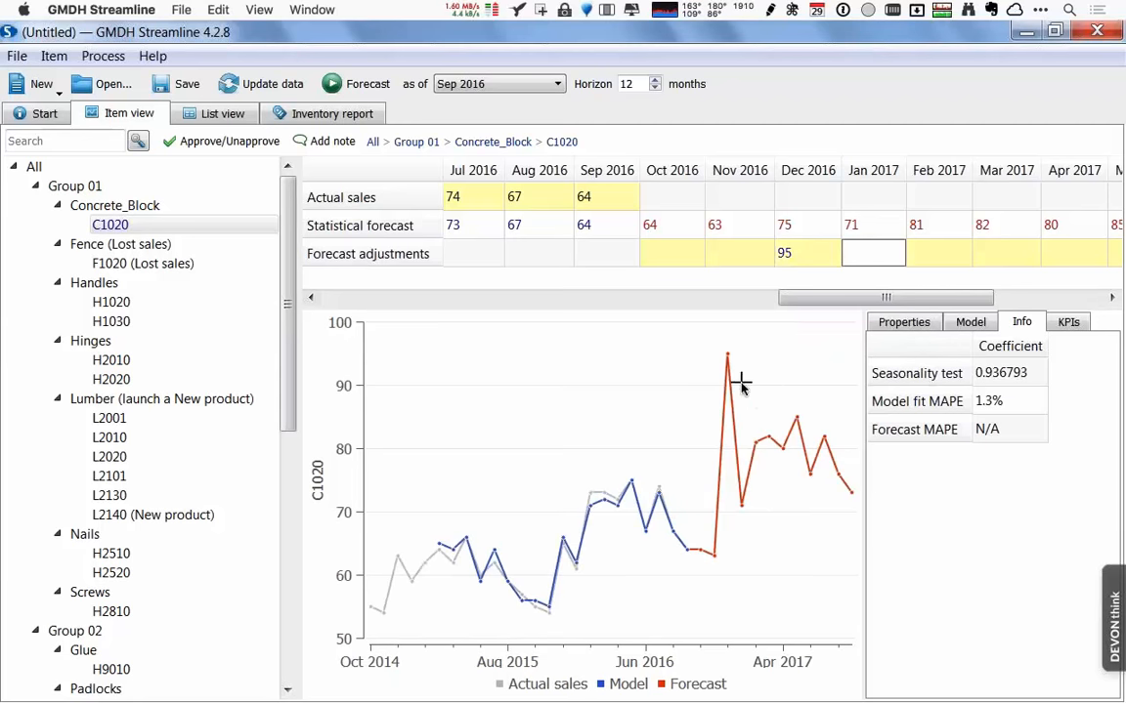
Step: Attach the note "Peomotional sale" to C1020's Dec 2016 forecast adjustment and check it on the cell
double_click(799, 256)
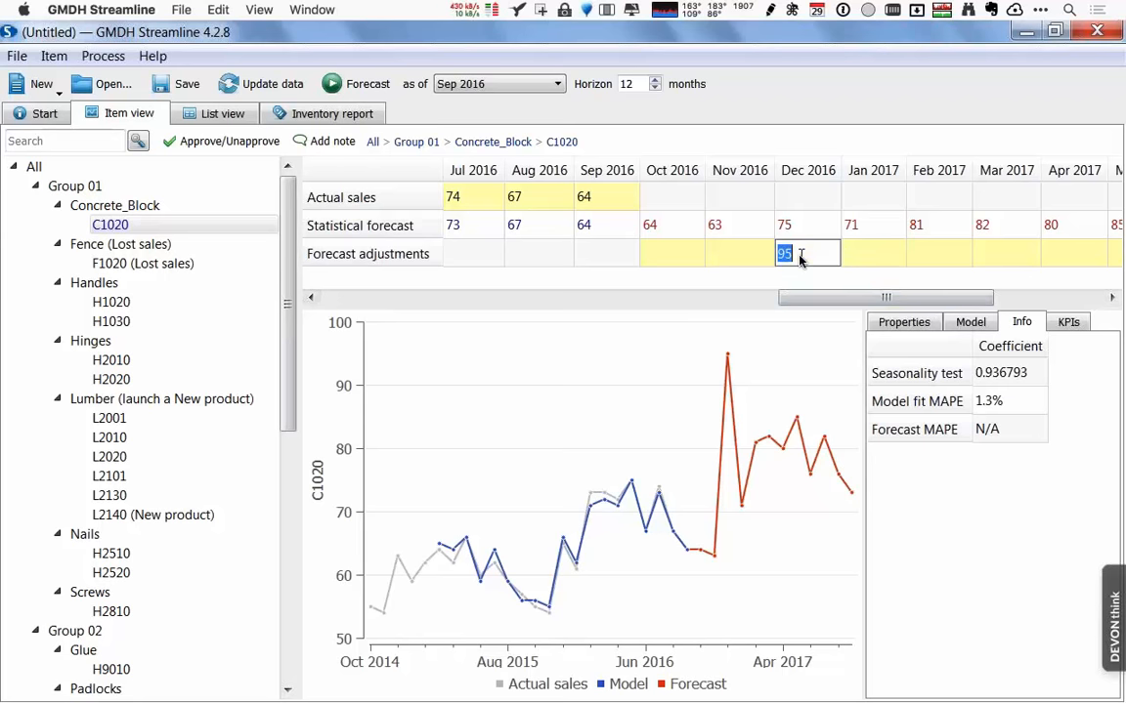
click(319, 146)
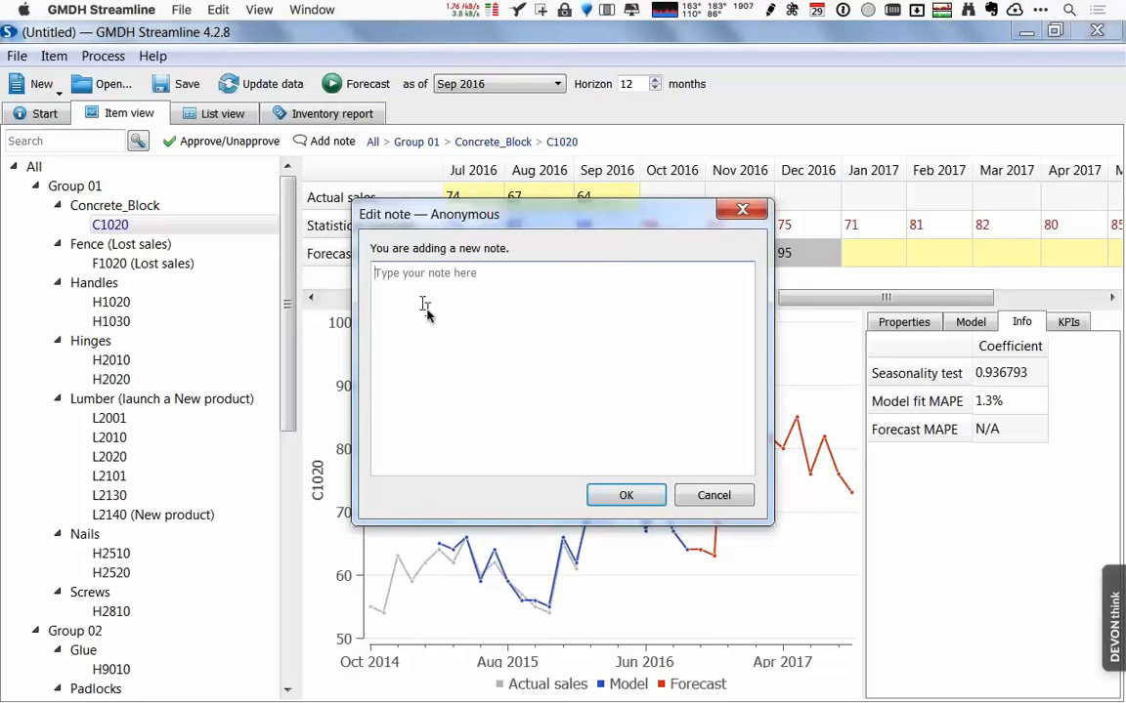
text(Pe)
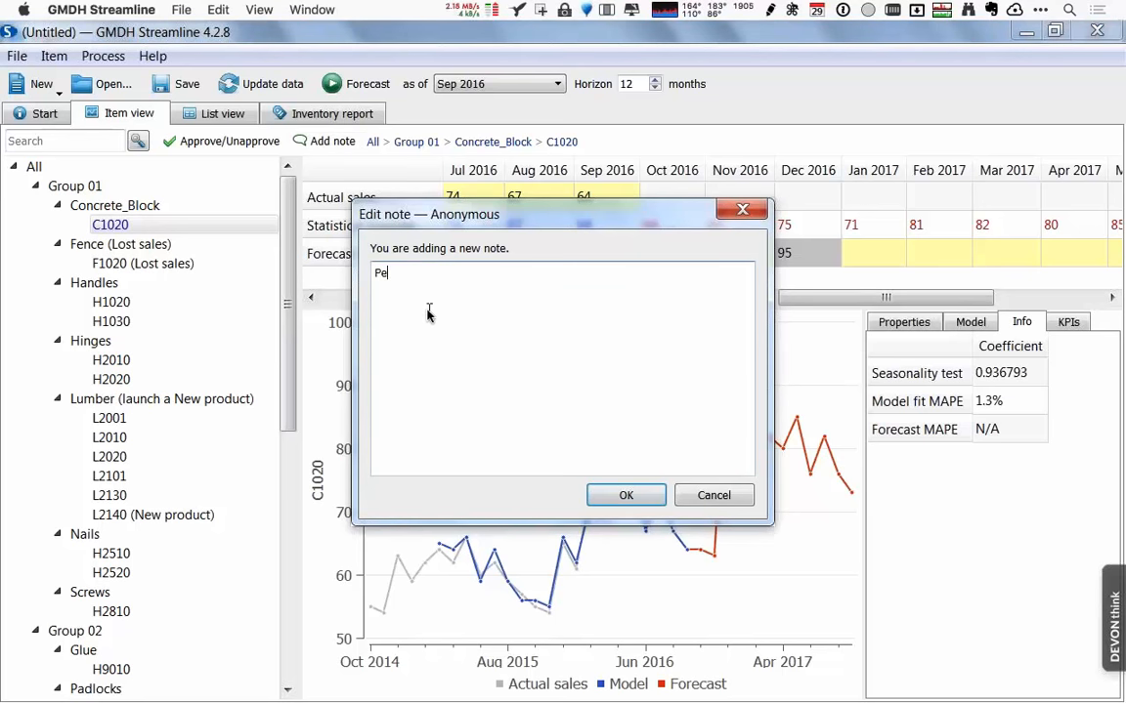
text(omotional sale)
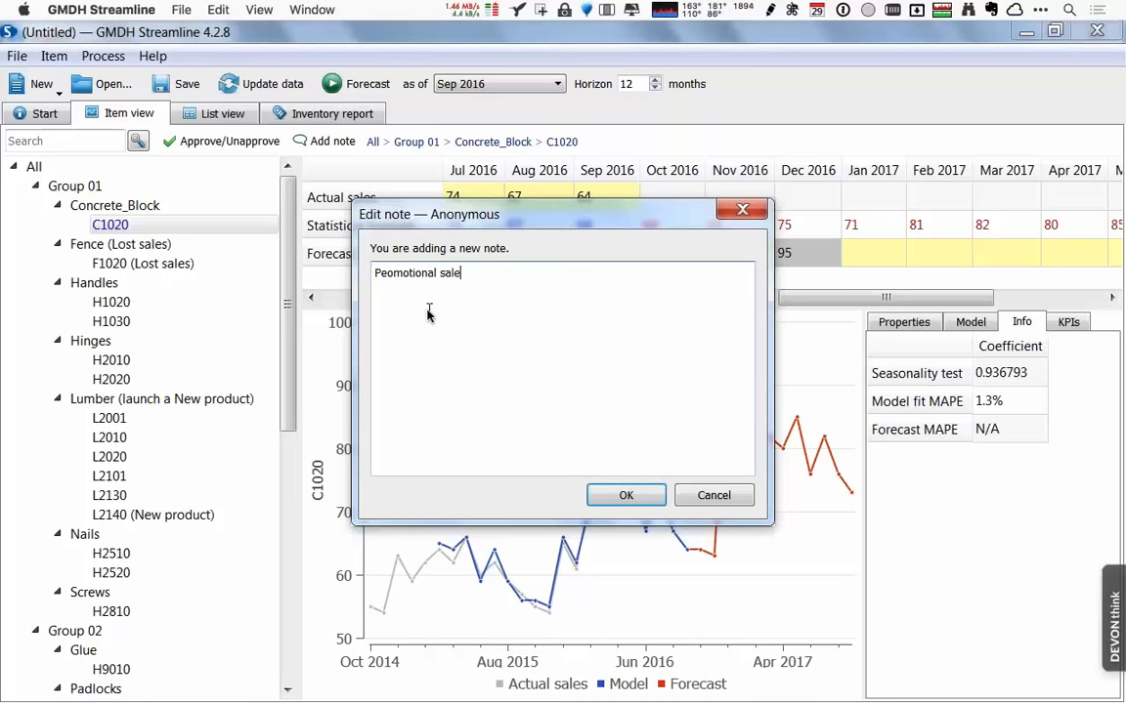
click(623, 497)
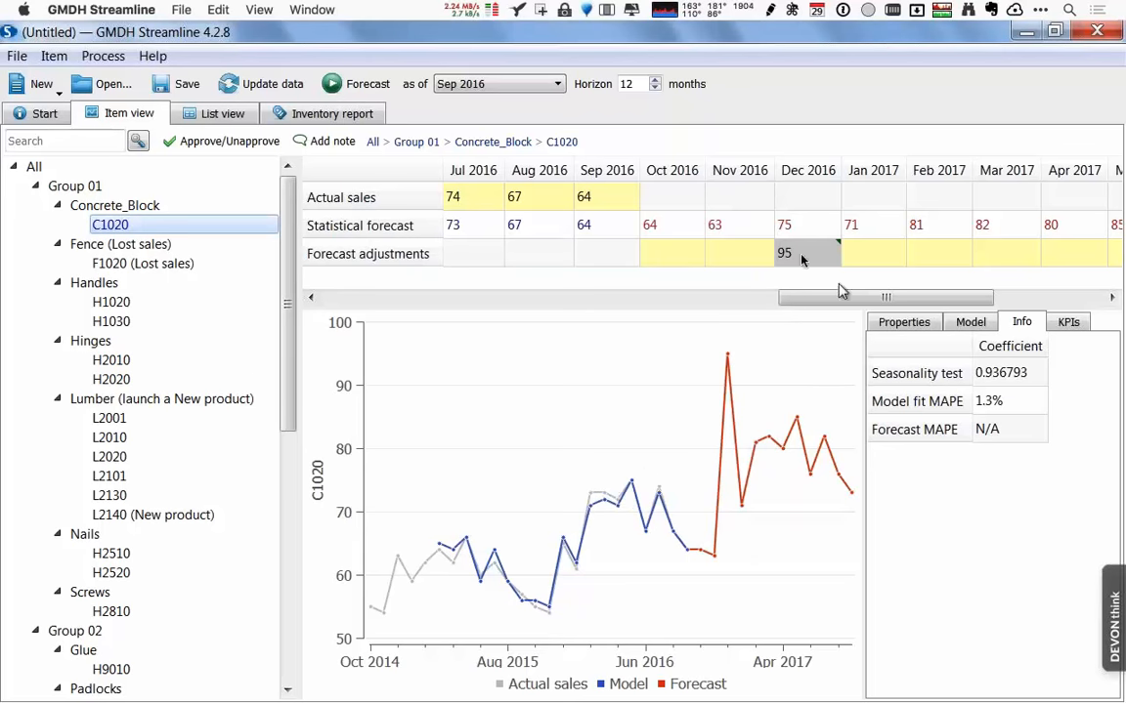
mouse_move(797, 251)
Step: Set Zeros are lost sales to Yes for item F1020 (Lost sales) and rerun the forecast
click(919, 327)
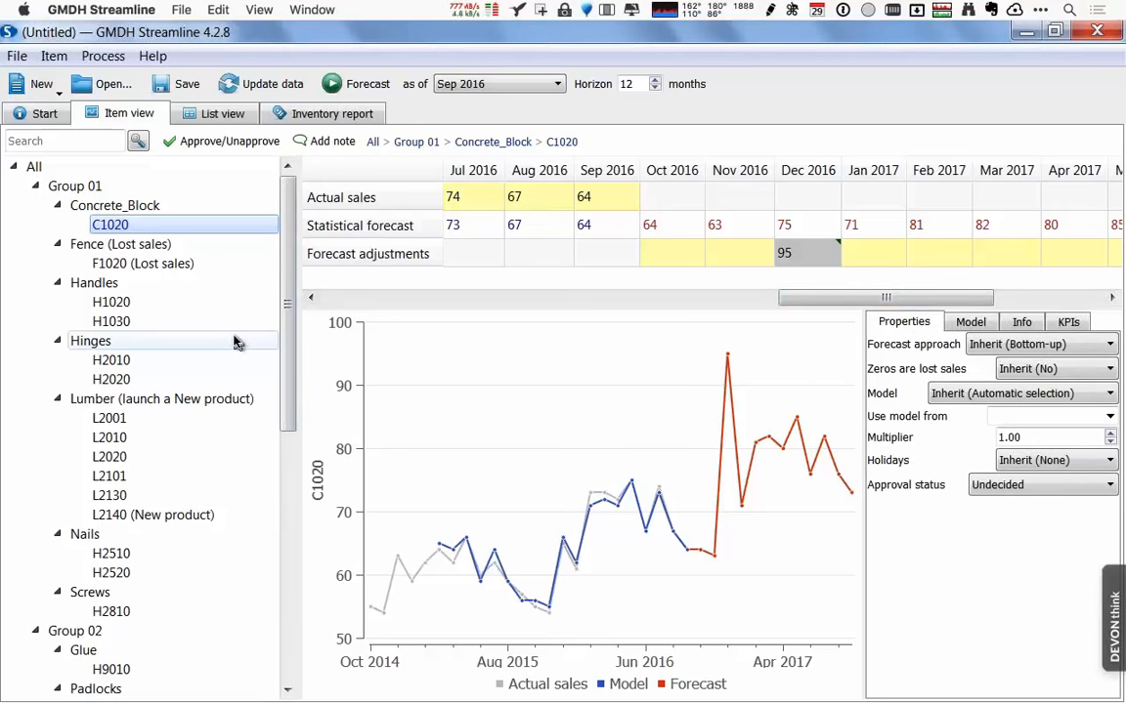
click(175, 271)
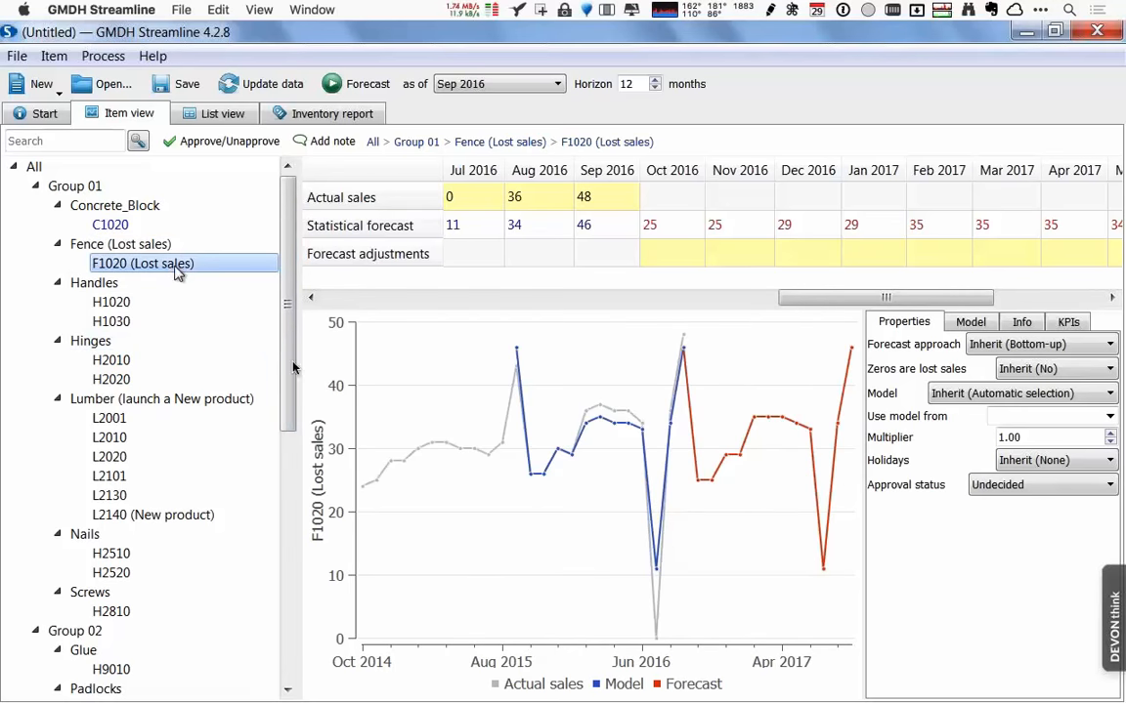
mouse_move(648, 639)
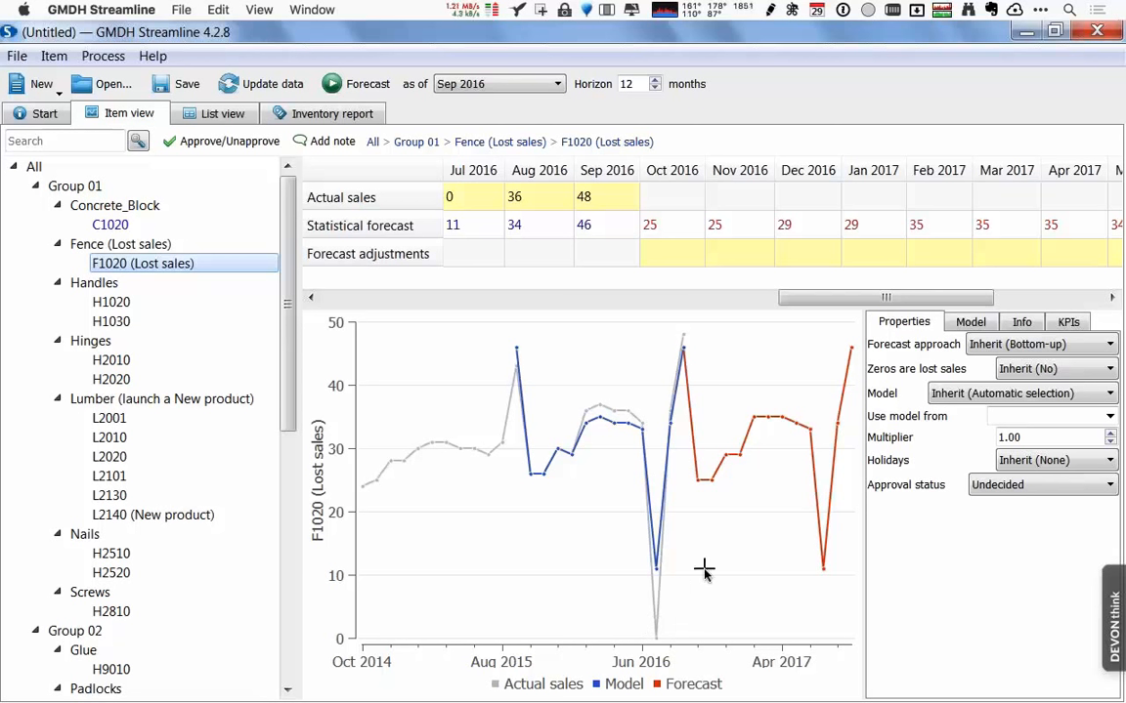
click(1038, 369)
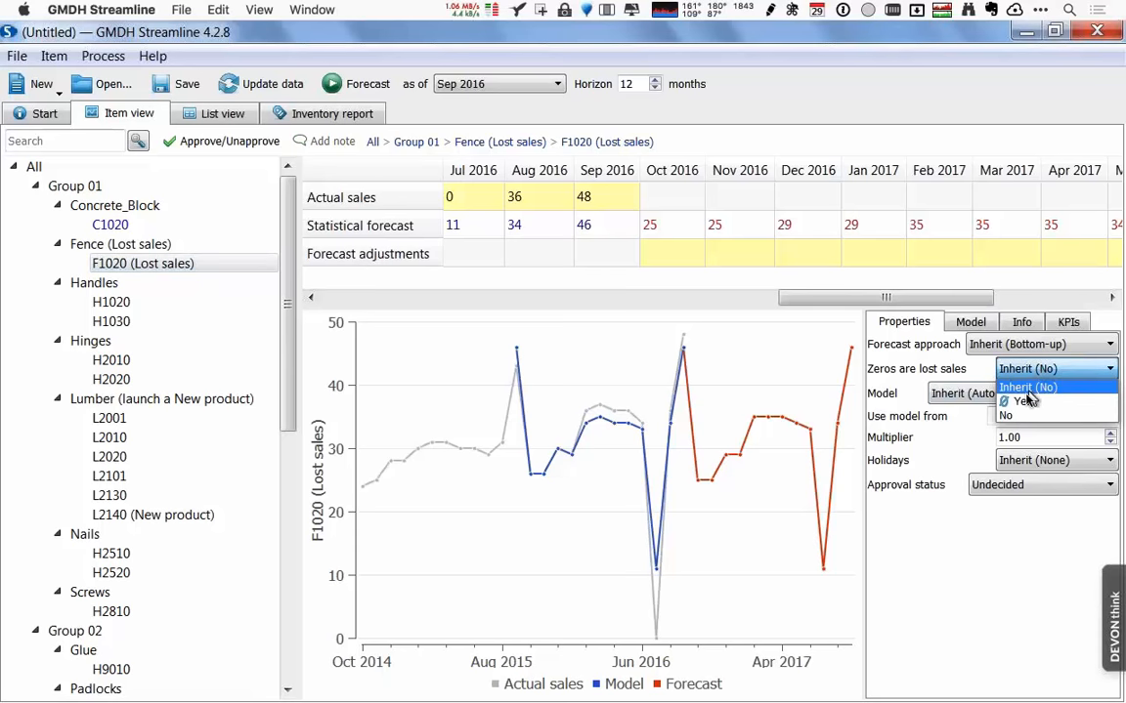
click(1024, 402)
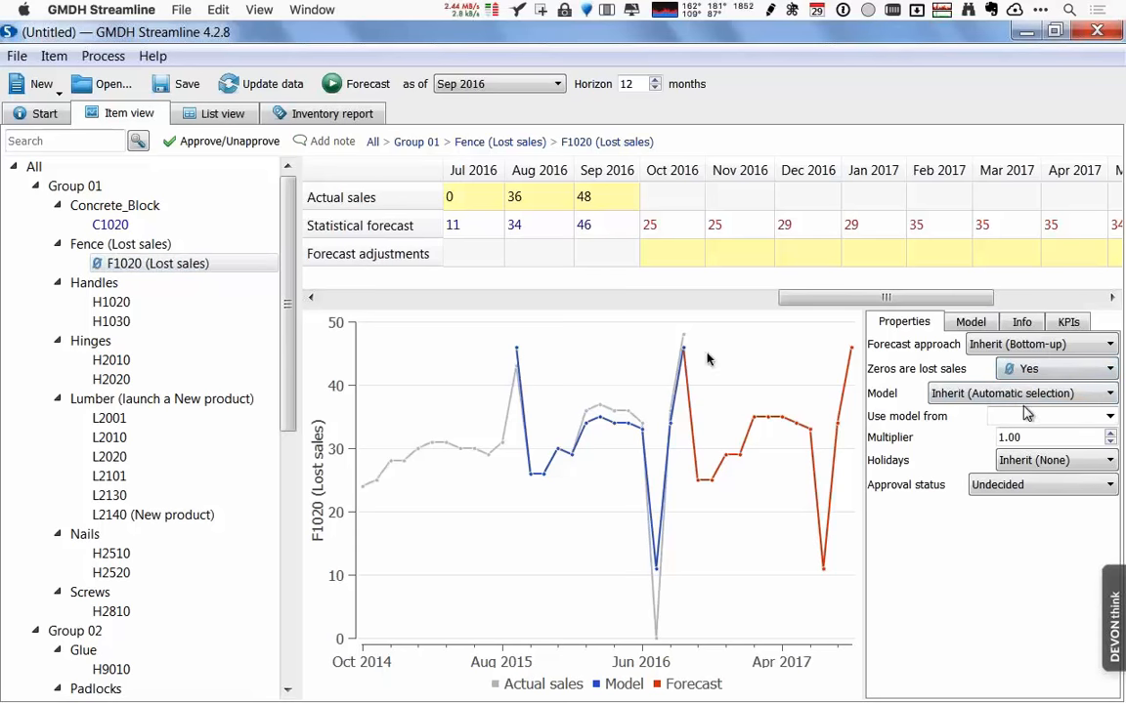
click(374, 86)
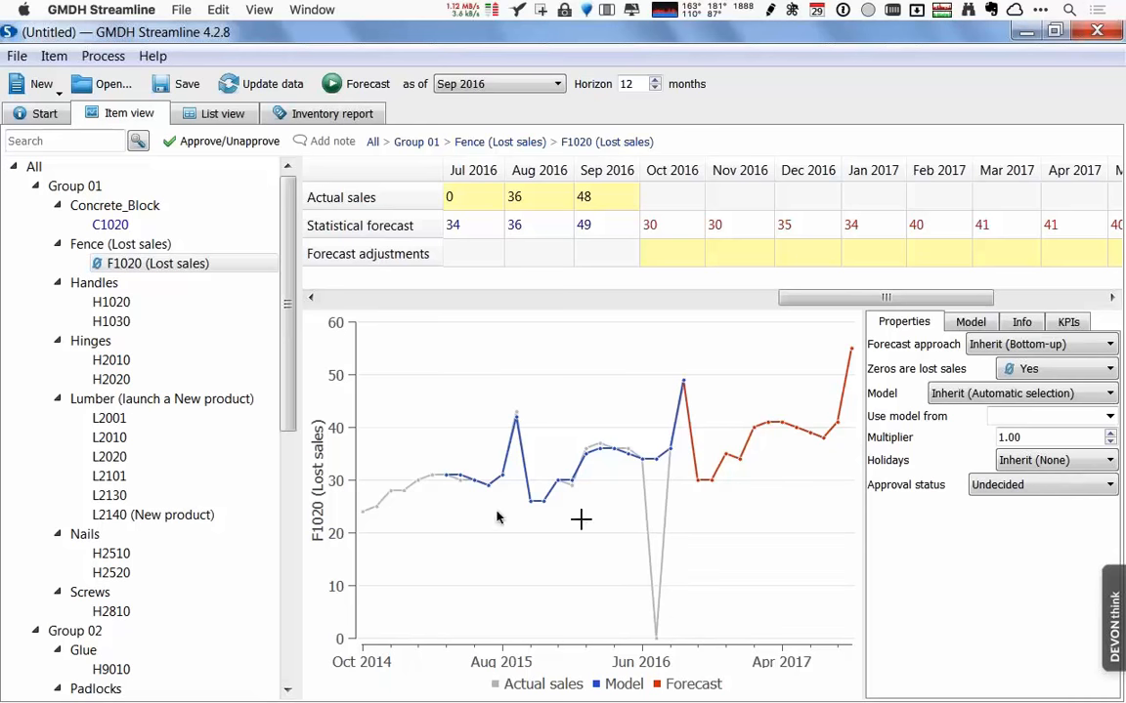
Step: Compare the sales and forecast charts of the Lumber items L2001 to L2130, and examine L2140 (New product) point by point
click(121, 421)
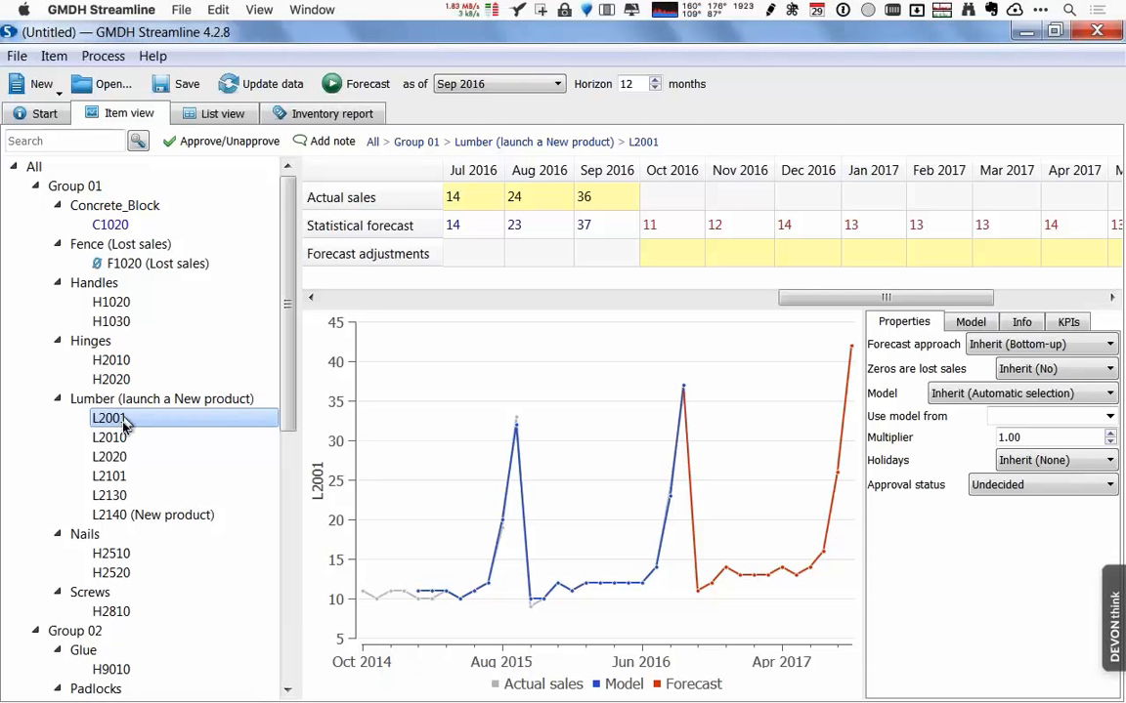
click(127, 442)
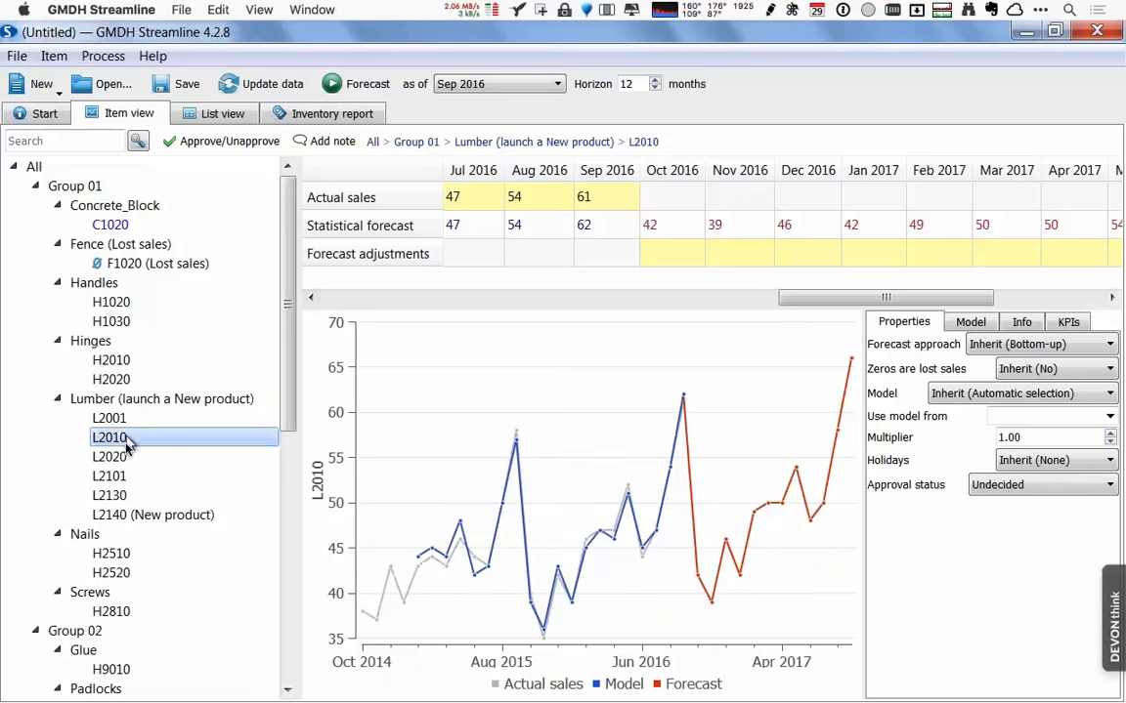
click(127, 458)
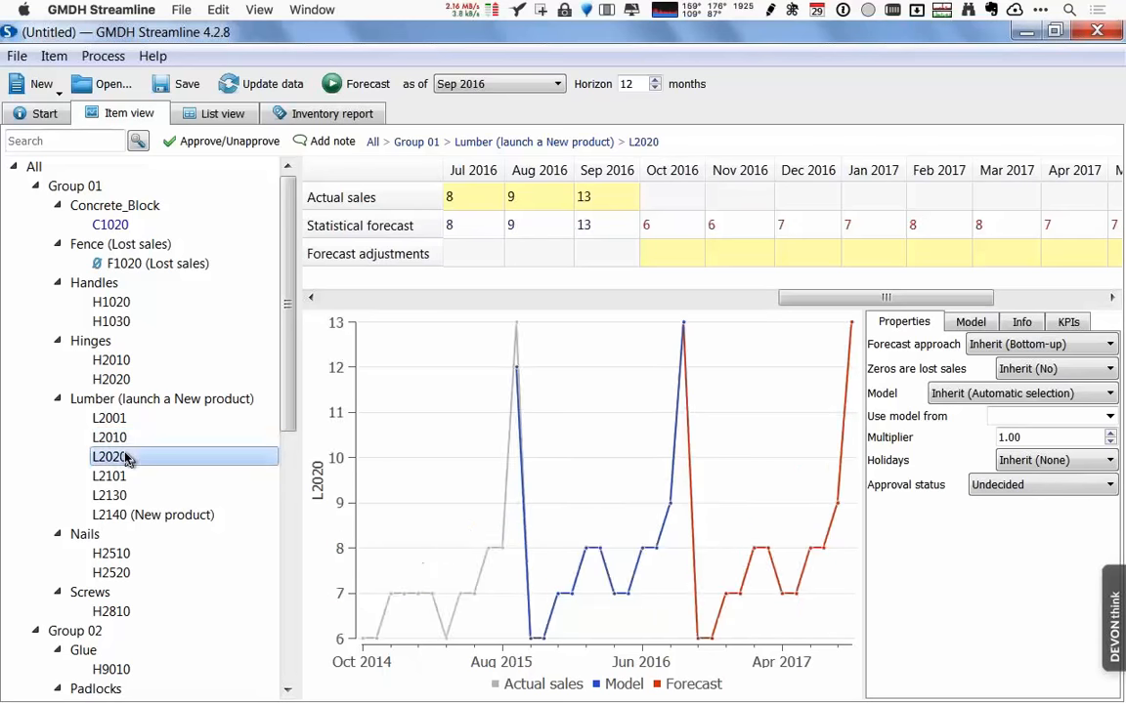
click(123, 478)
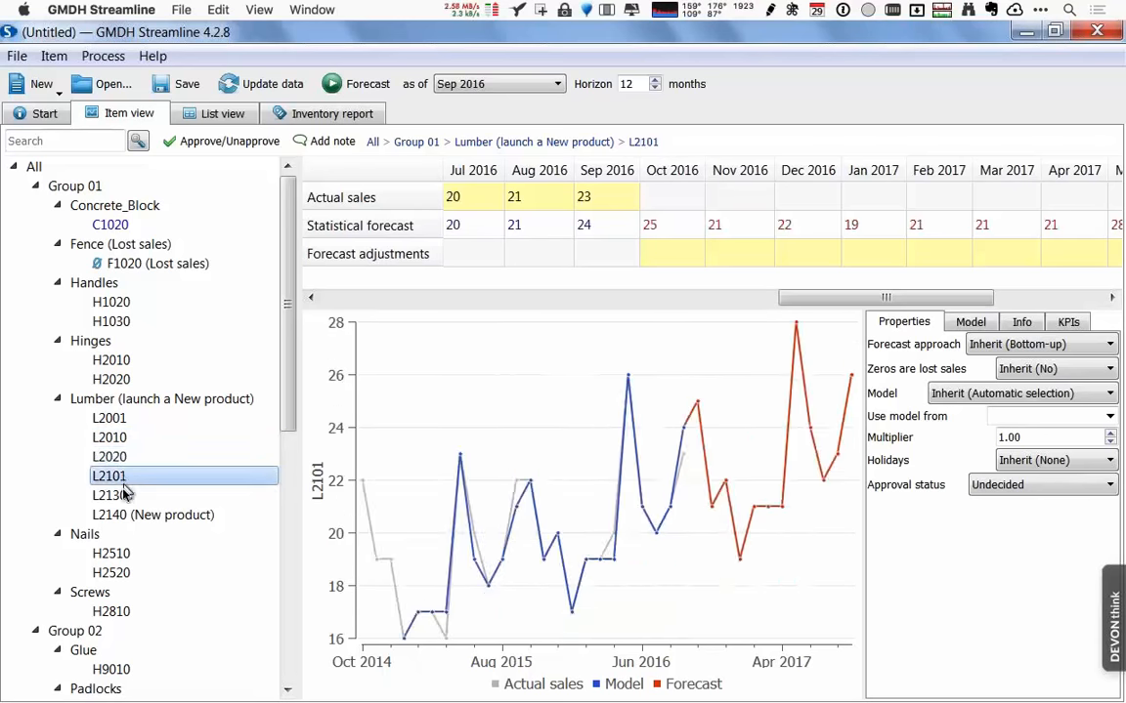
click(122, 496)
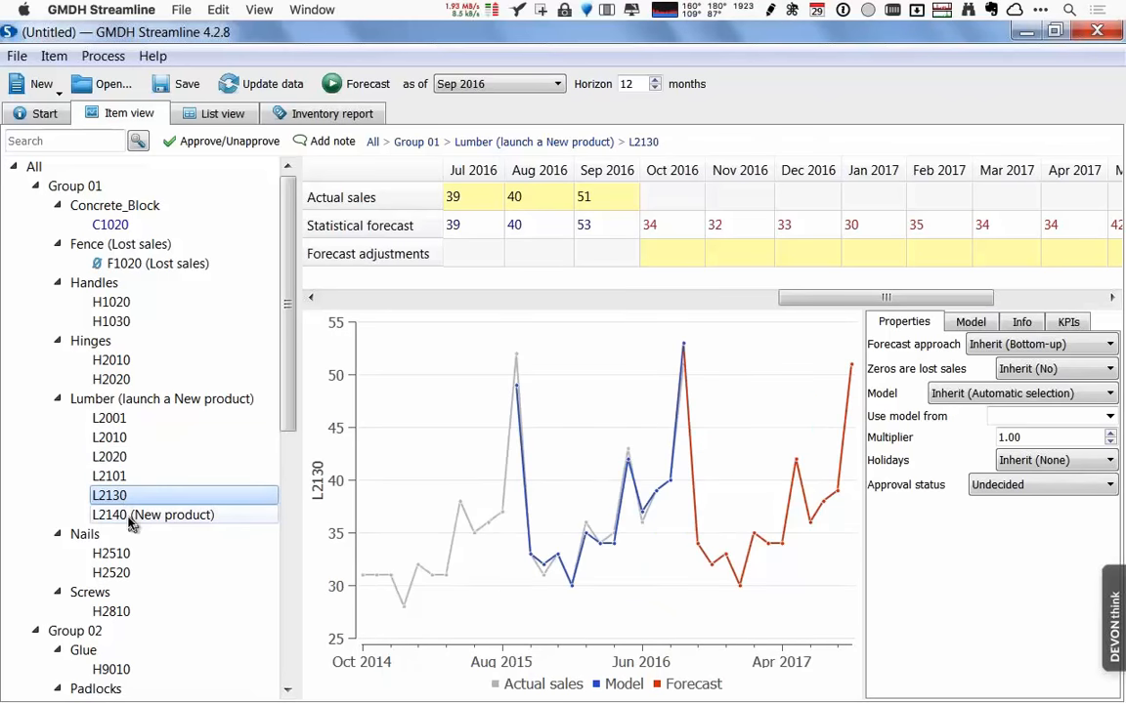
click(132, 521)
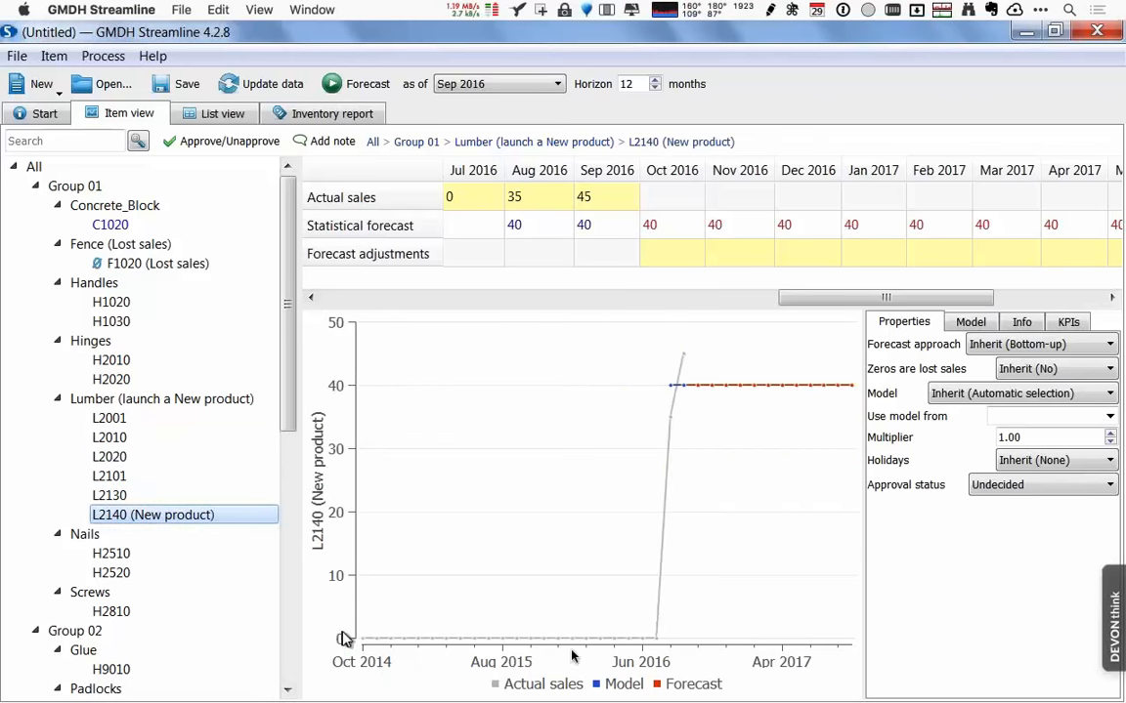
mouse_move(663, 422)
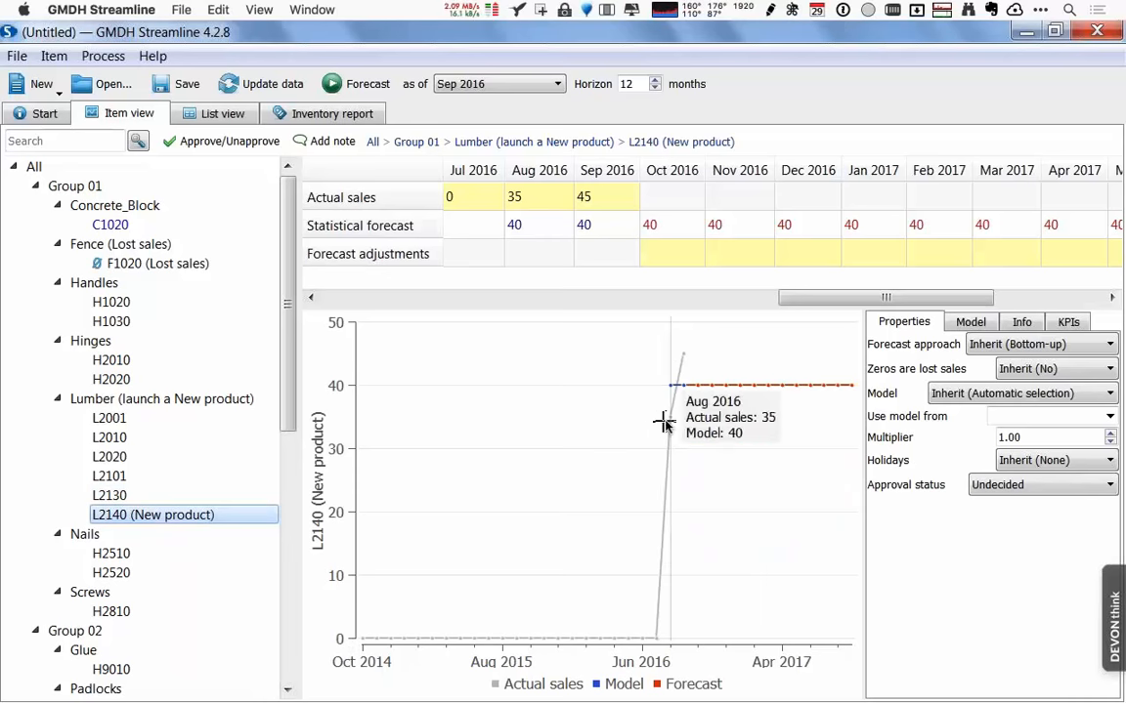
mouse_move(677, 362)
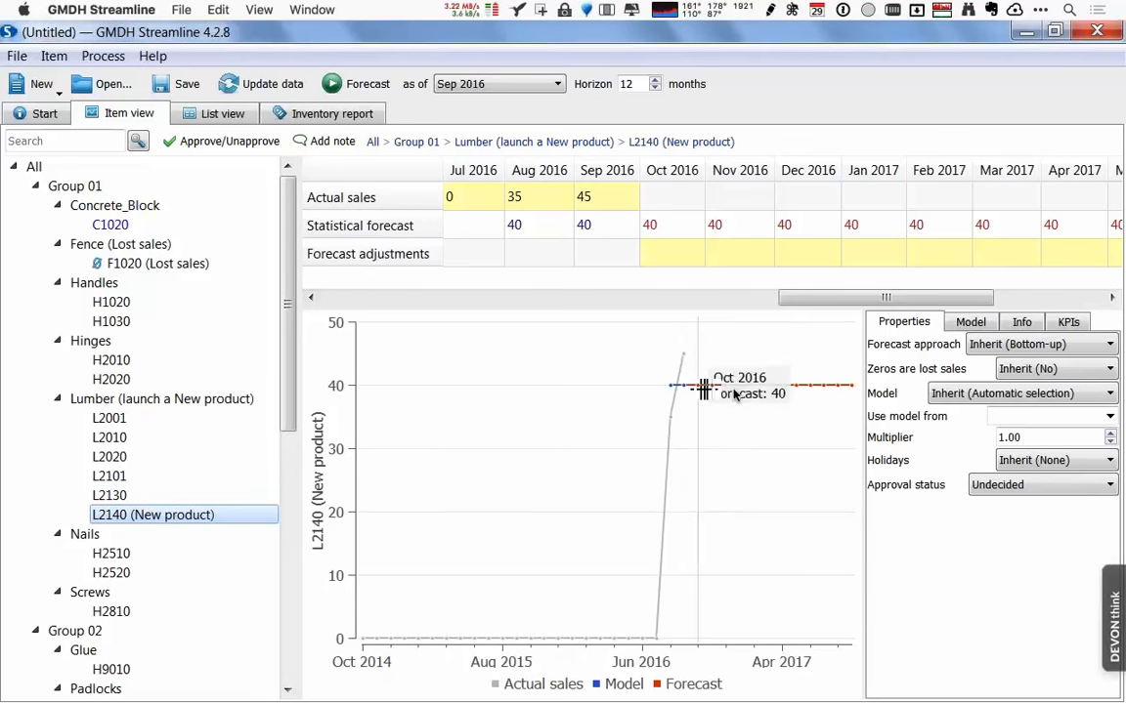
mouse_move(770, 389)
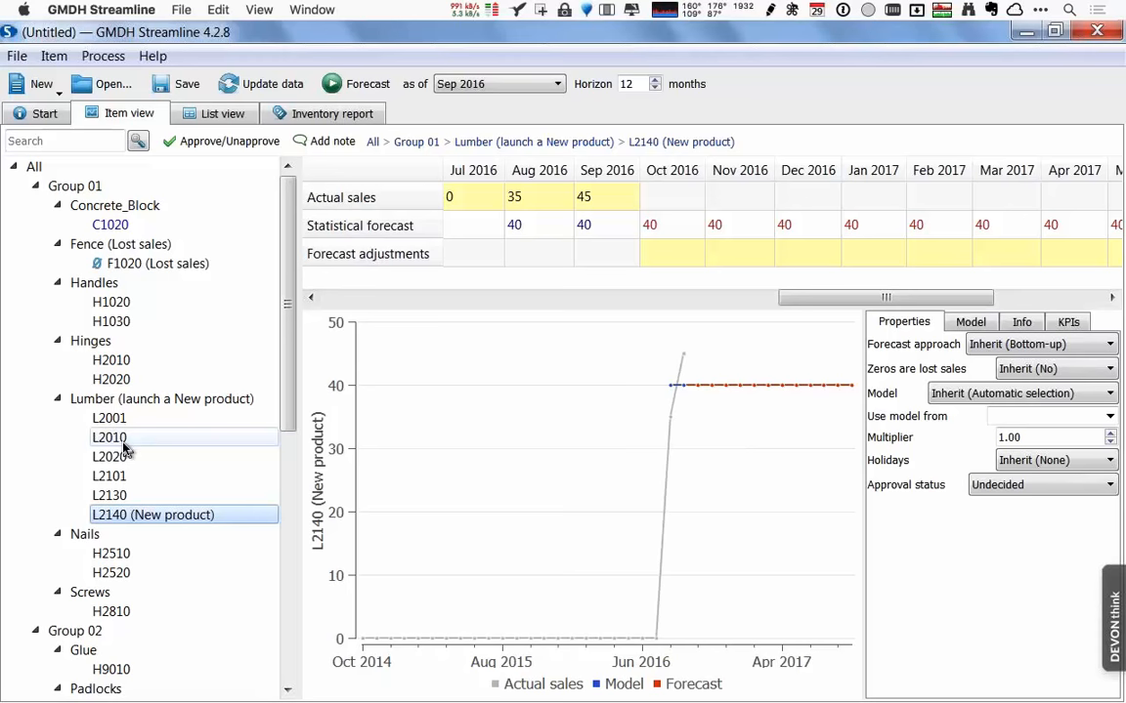
Step: Try the Top-down forecast approach on L2140 (New product) and rerun the forecast
click(977, 349)
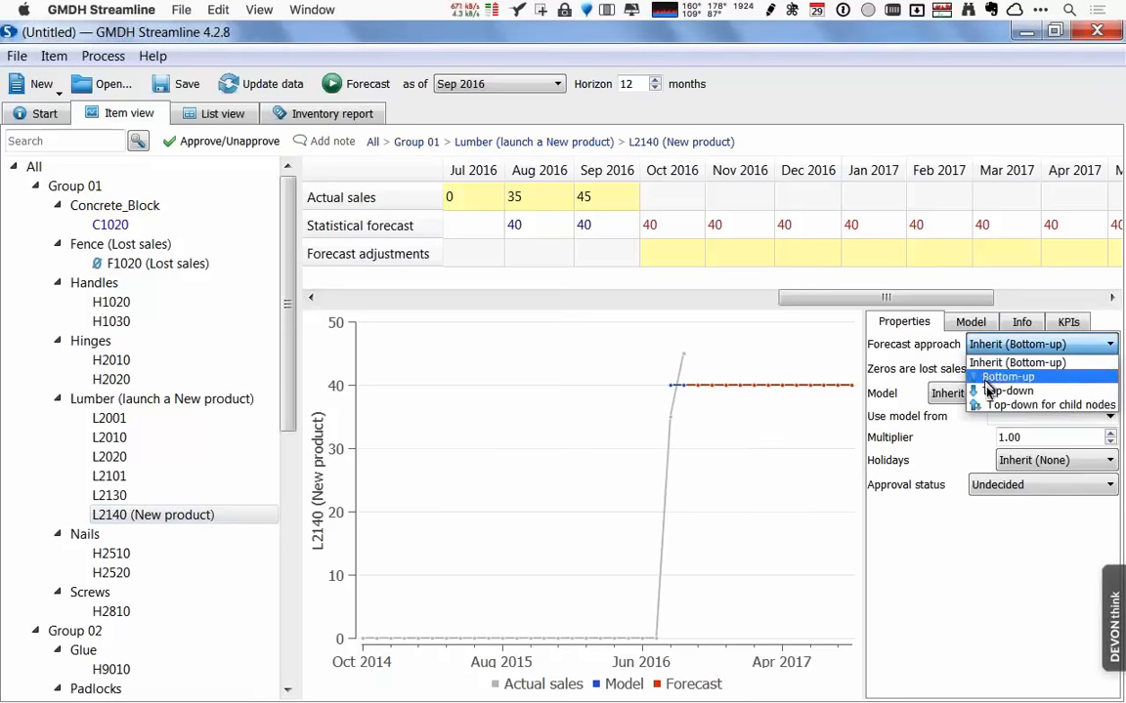
click(989, 391)
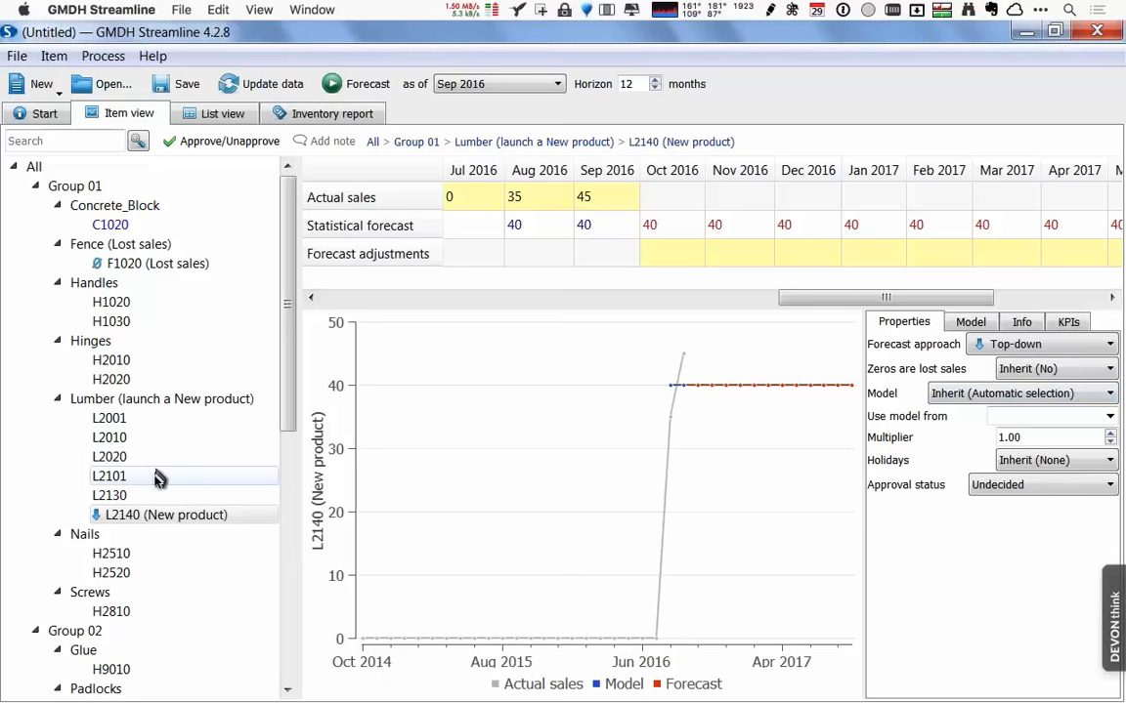
click(382, 87)
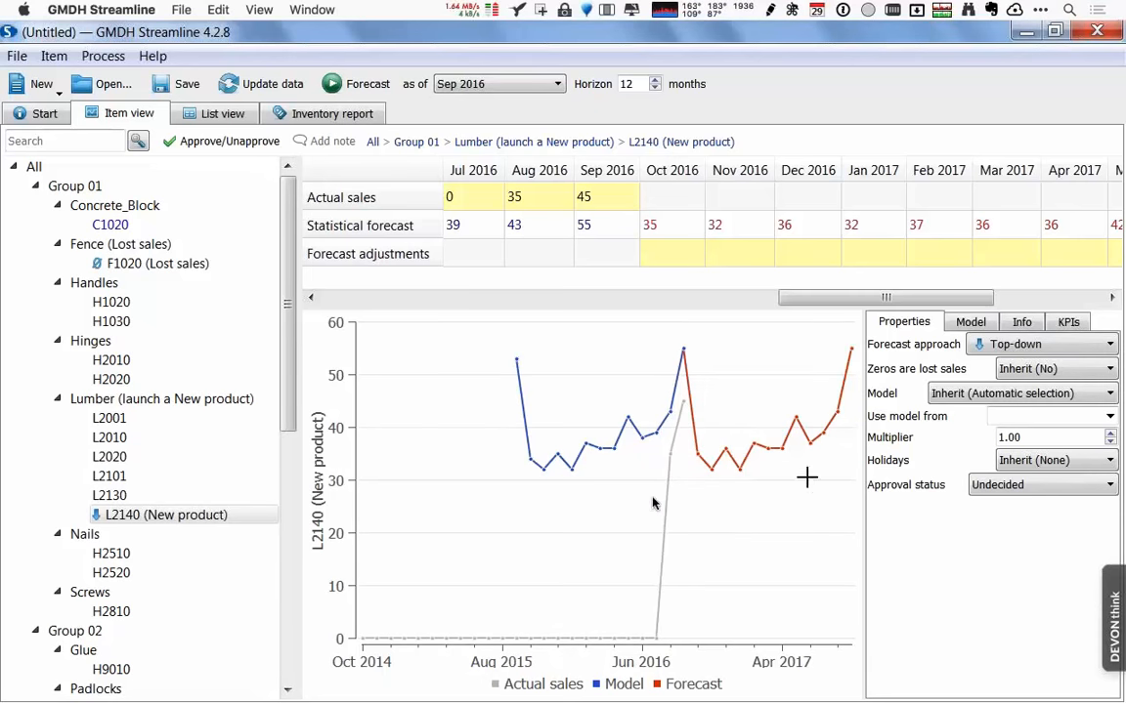
Step: Return L2140's forecast approach to Inherit (Bottom-up) and rerun the forecast
click(986, 351)
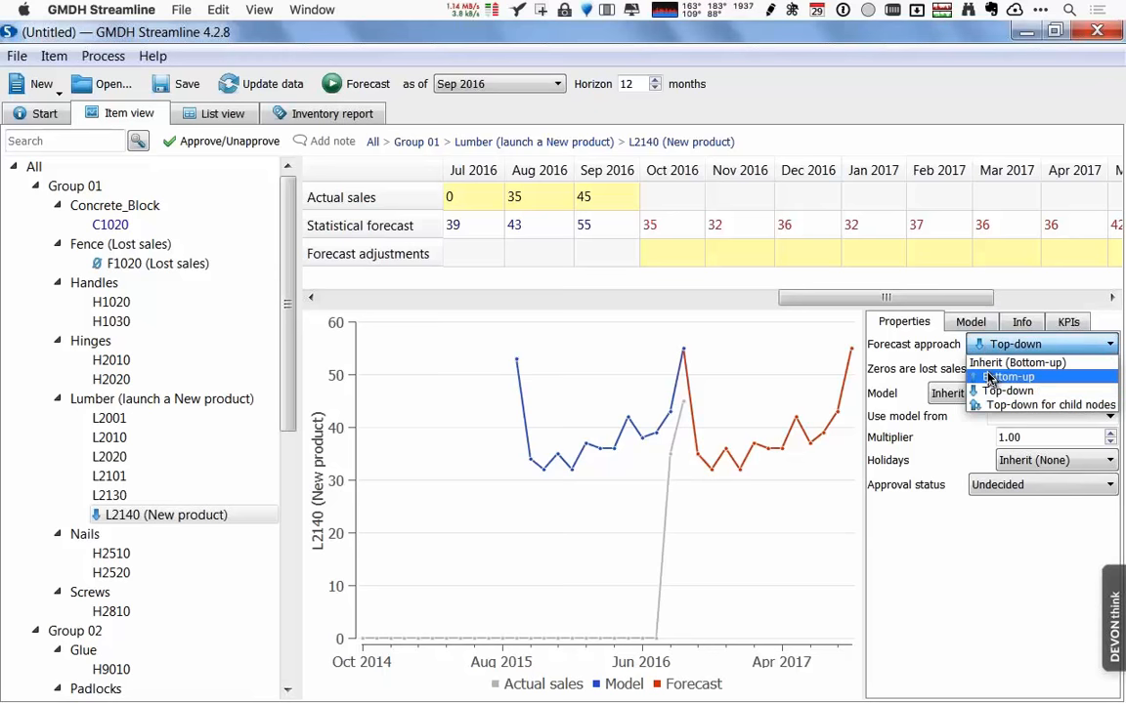
click(989, 364)
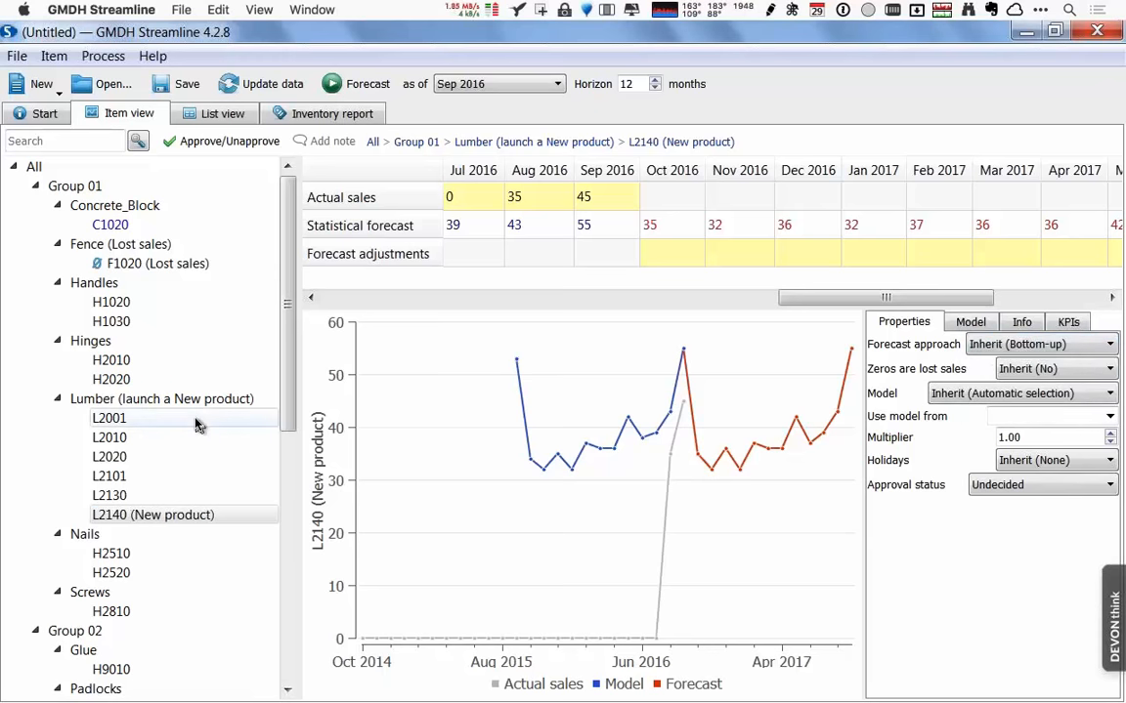
click(355, 86)
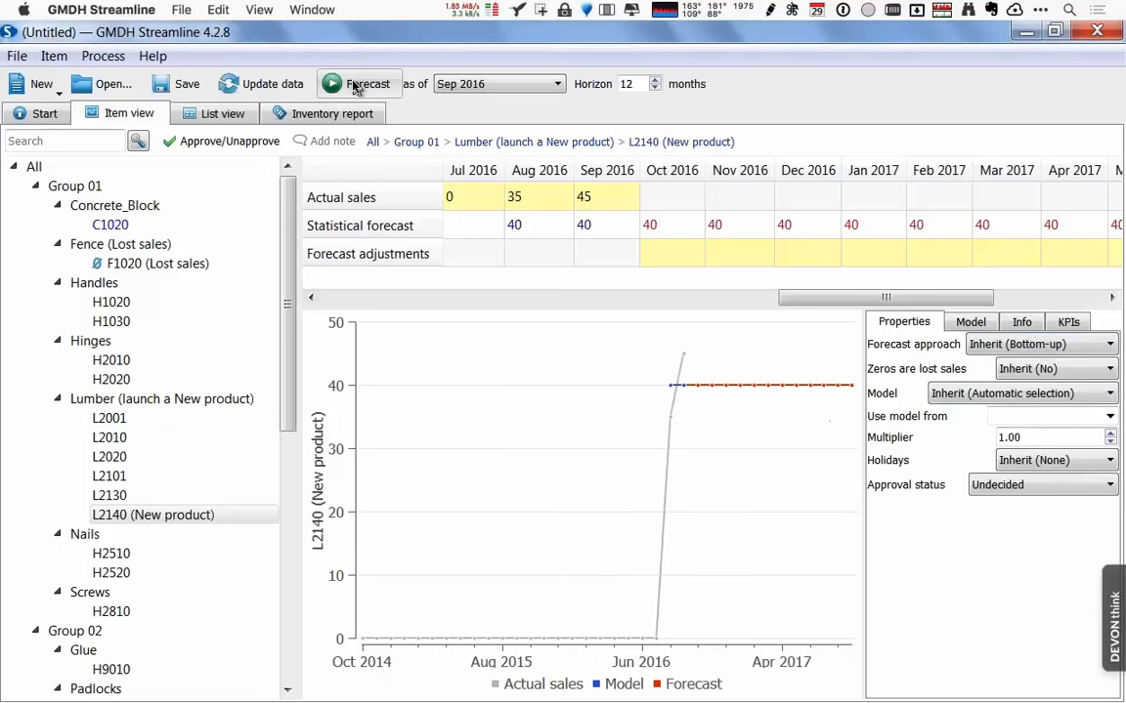
Step: Copy item H2020, set it as the source under Use model from for L2140 (New product), and rerun the forecast
click(161, 518)
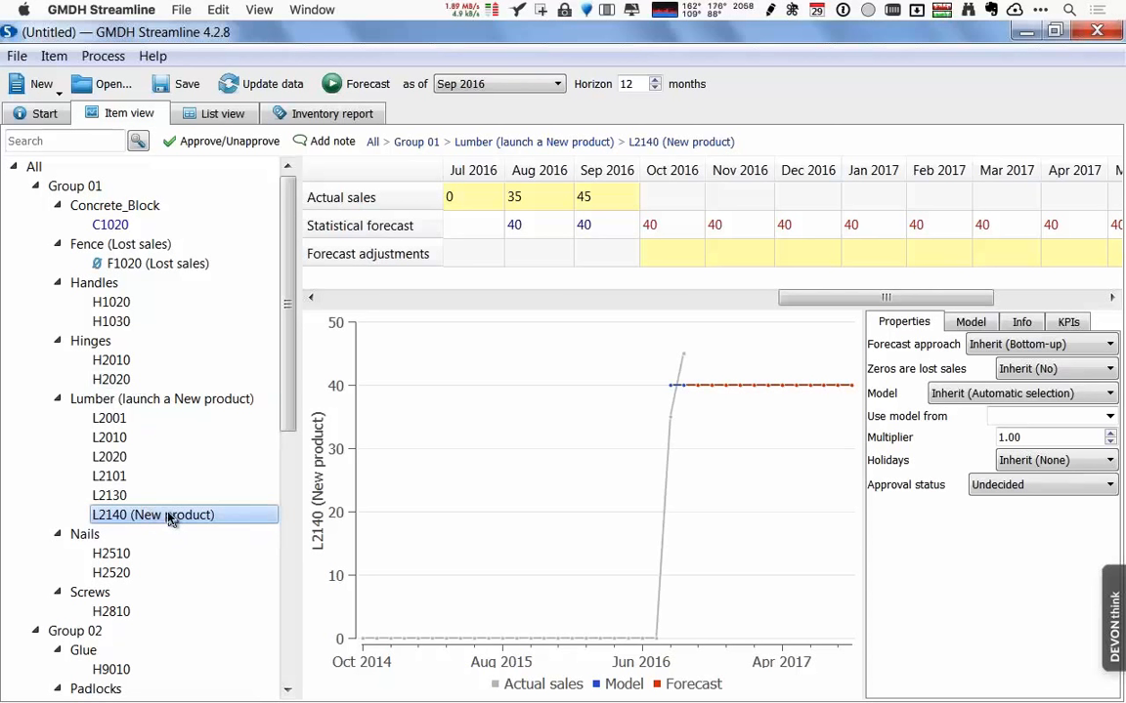
click(137, 381)
right_click(138, 381)
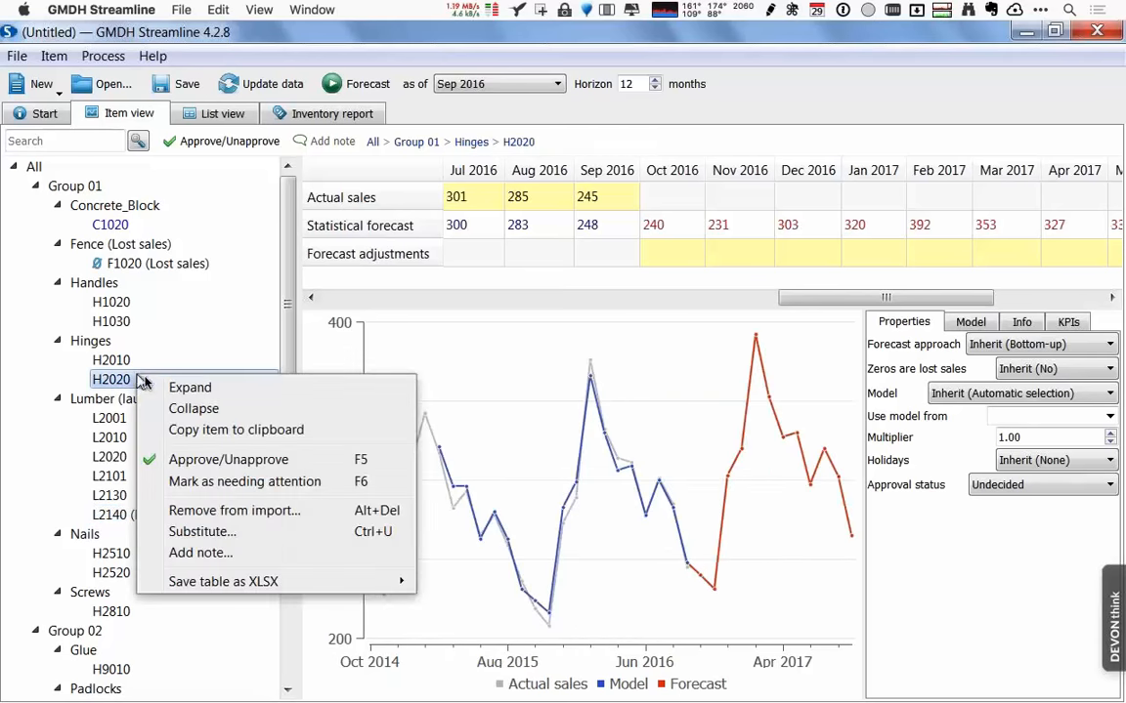
click(215, 437)
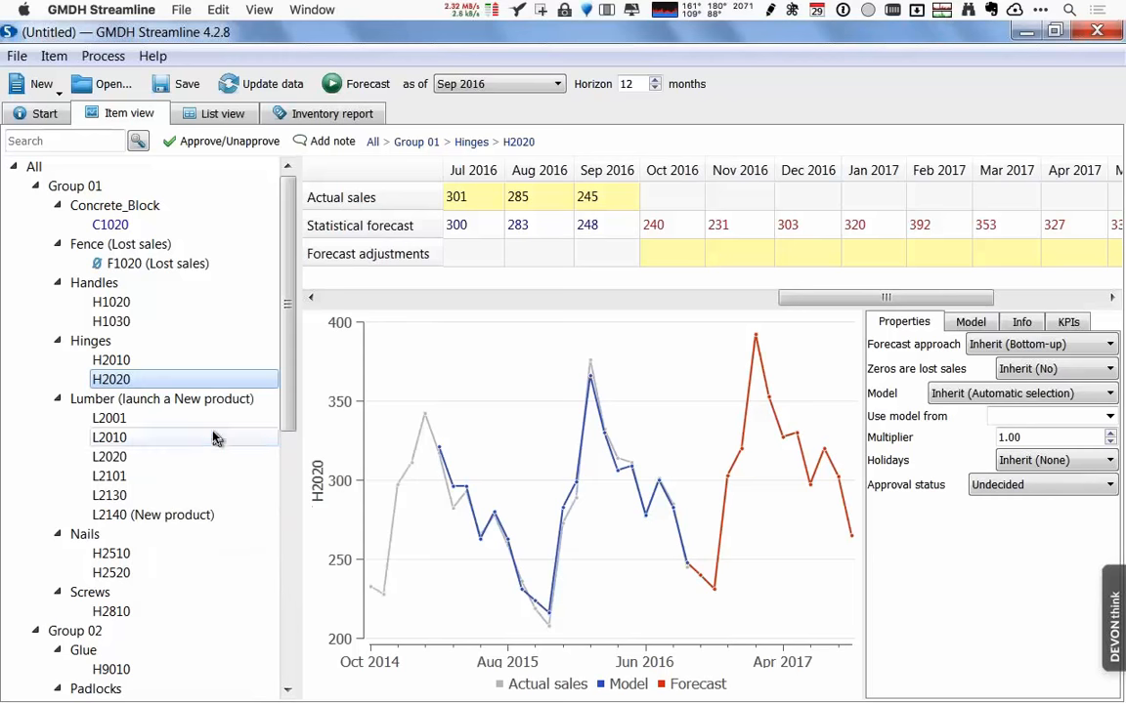
click(167, 519)
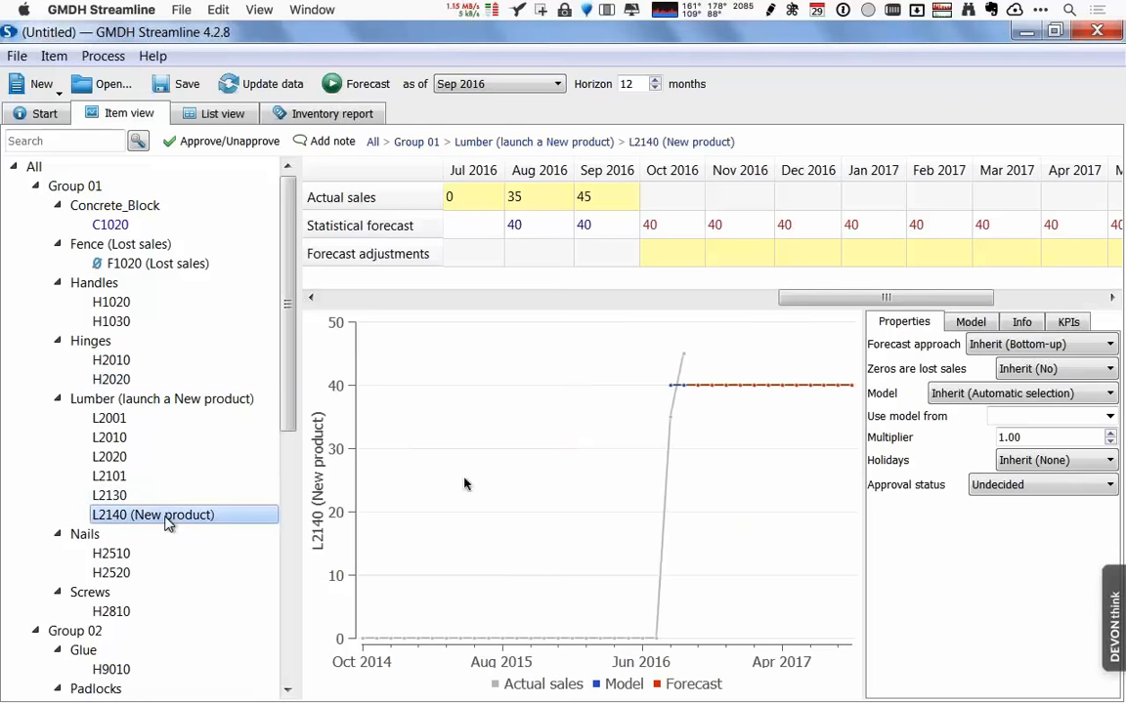
click(1007, 422)
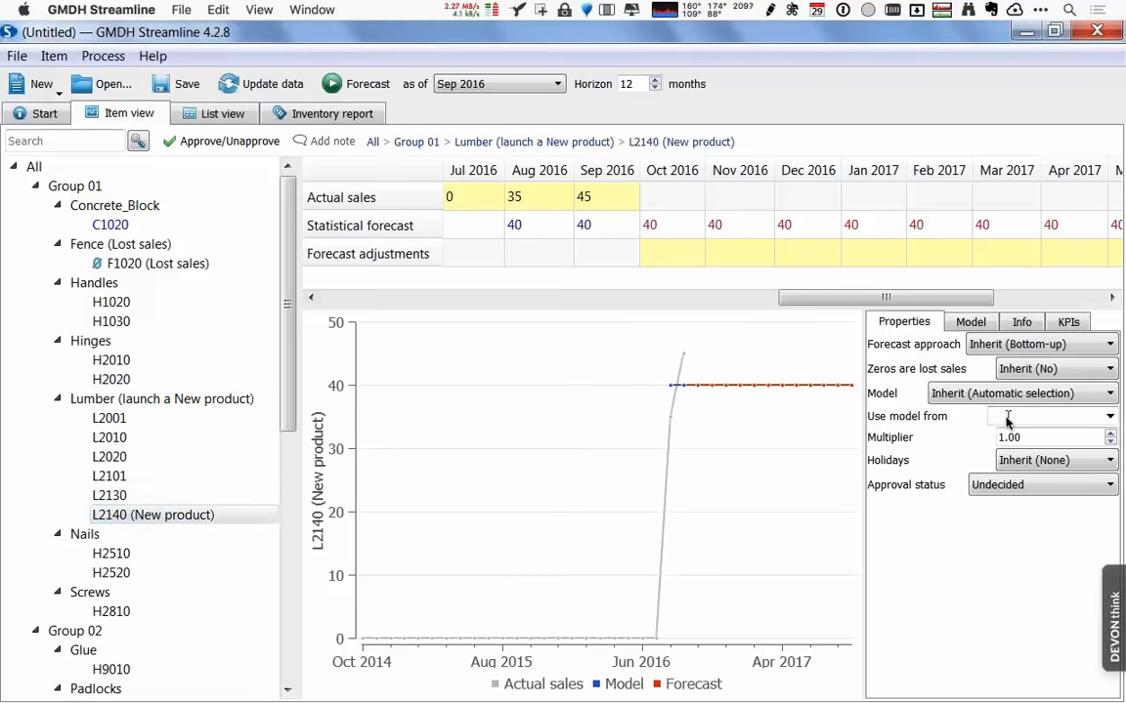
right_click(1008, 422)
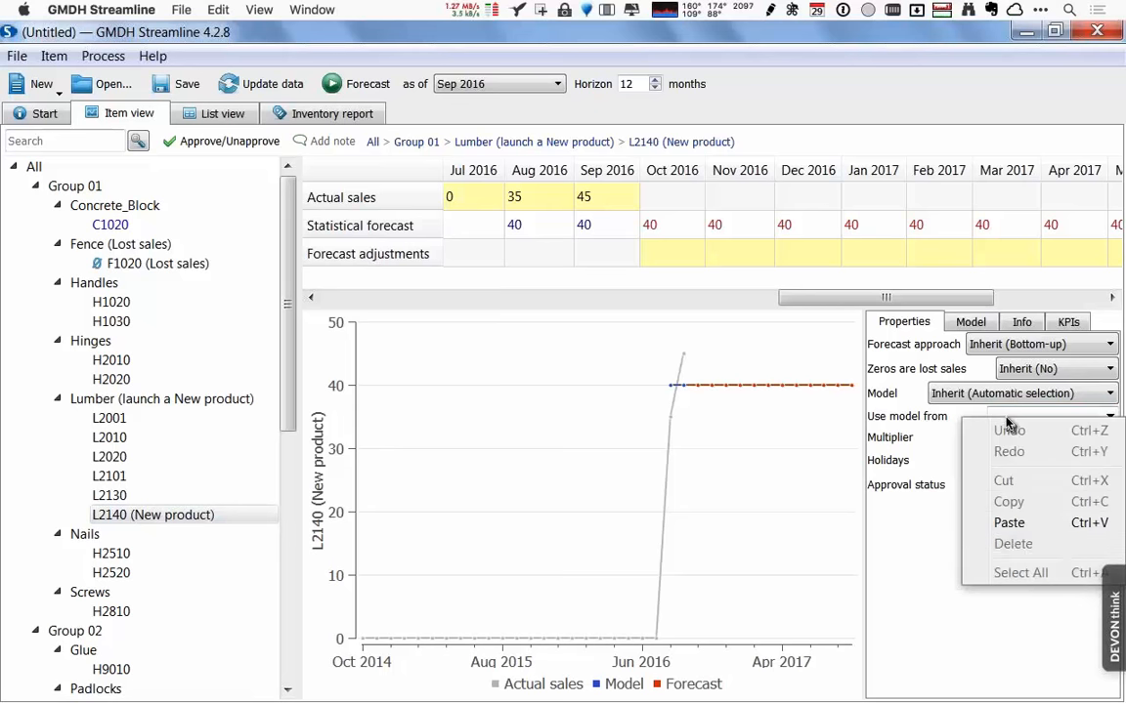
click(1009, 524)
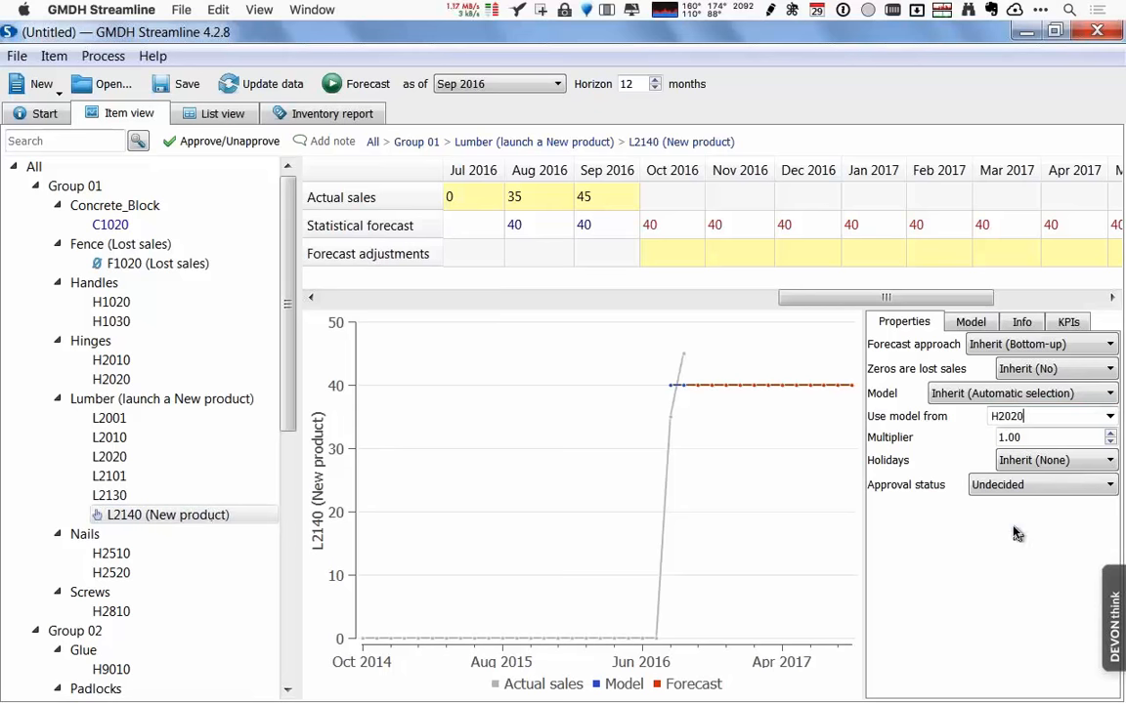
click(356, 84)
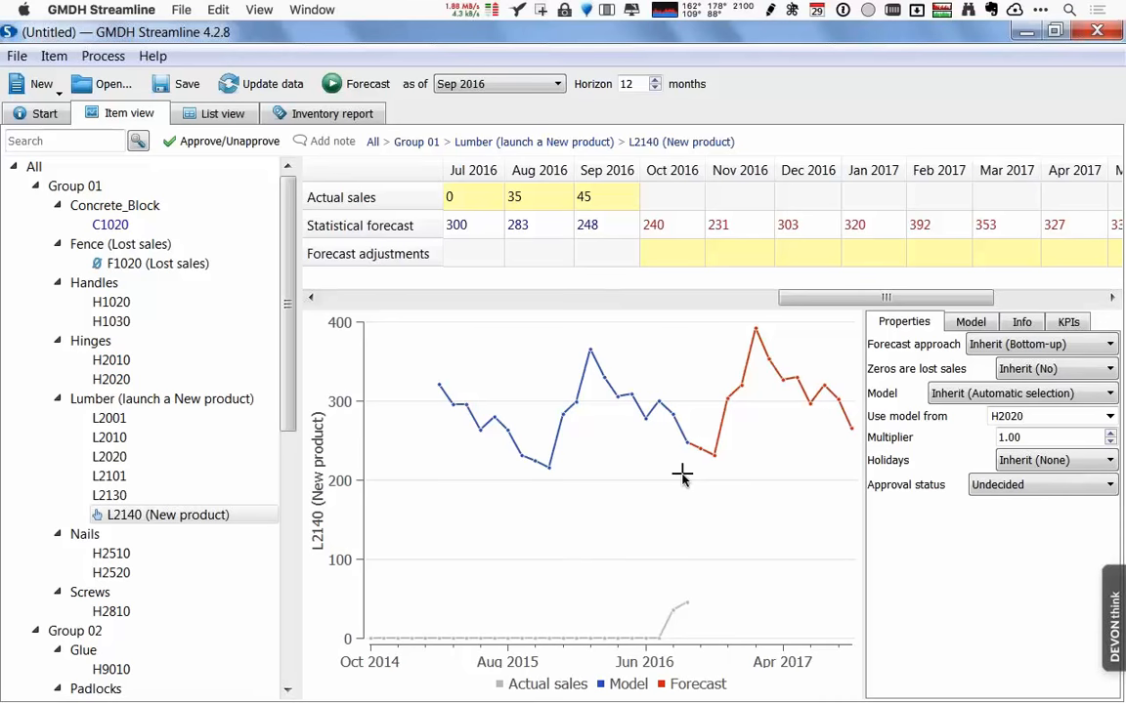
mouse_move(681, 443)
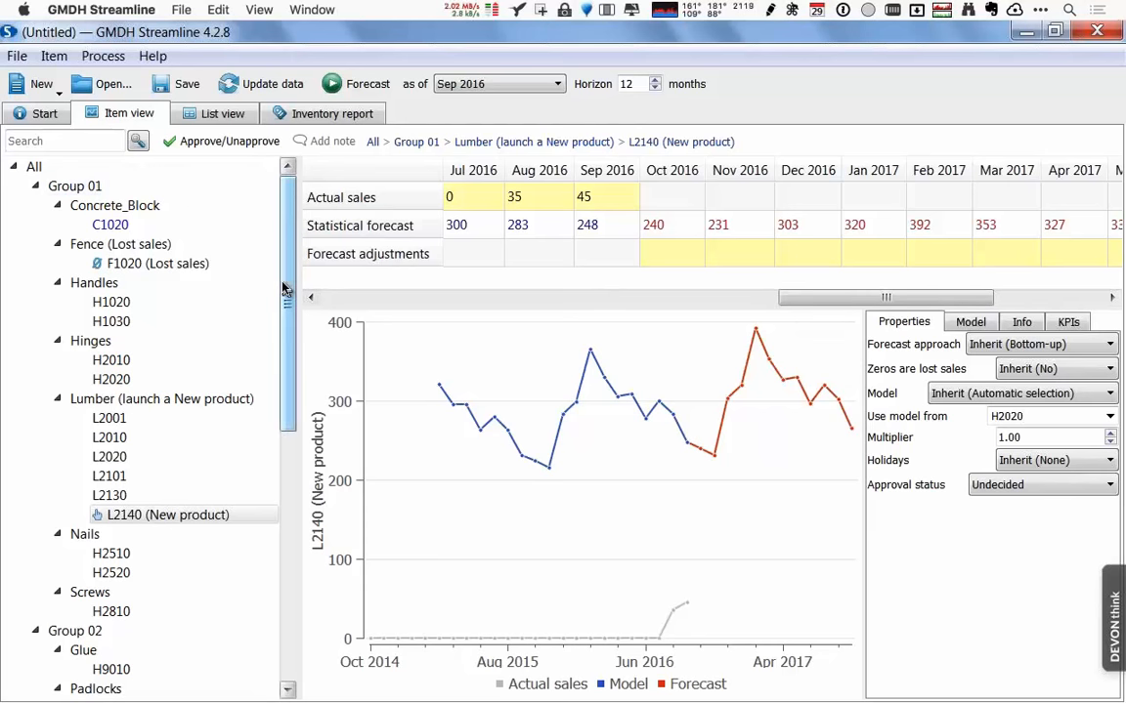
Step: Approve the forecast of item C1020 in Concrete_Block
click(123, 229)
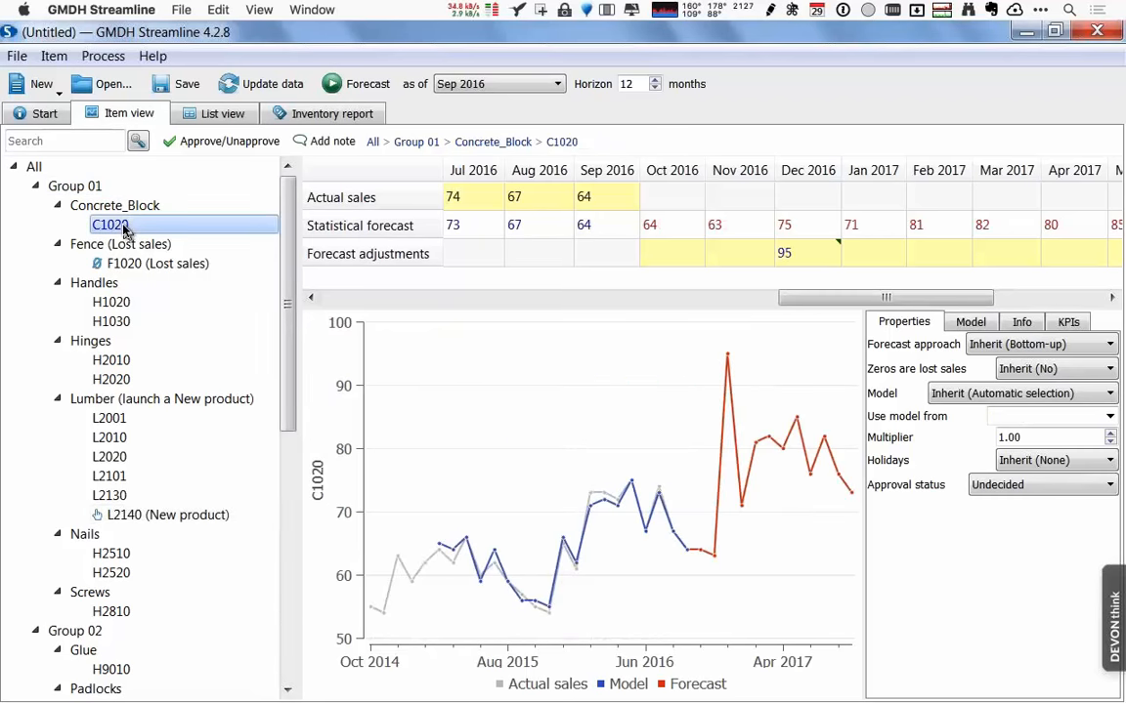
click(198, 143)
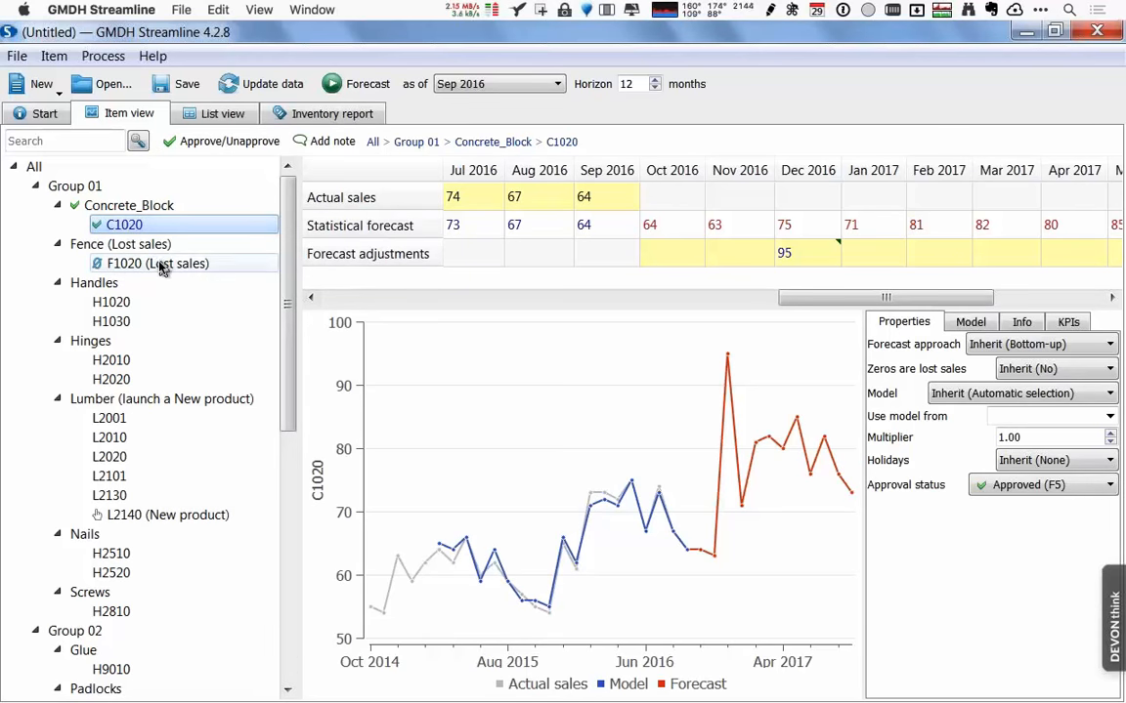
Step: Mark item H1030 in Handles as needing attention, check the flag on the collapsed item tree, and change the item's status to Approved
click(125, 324)
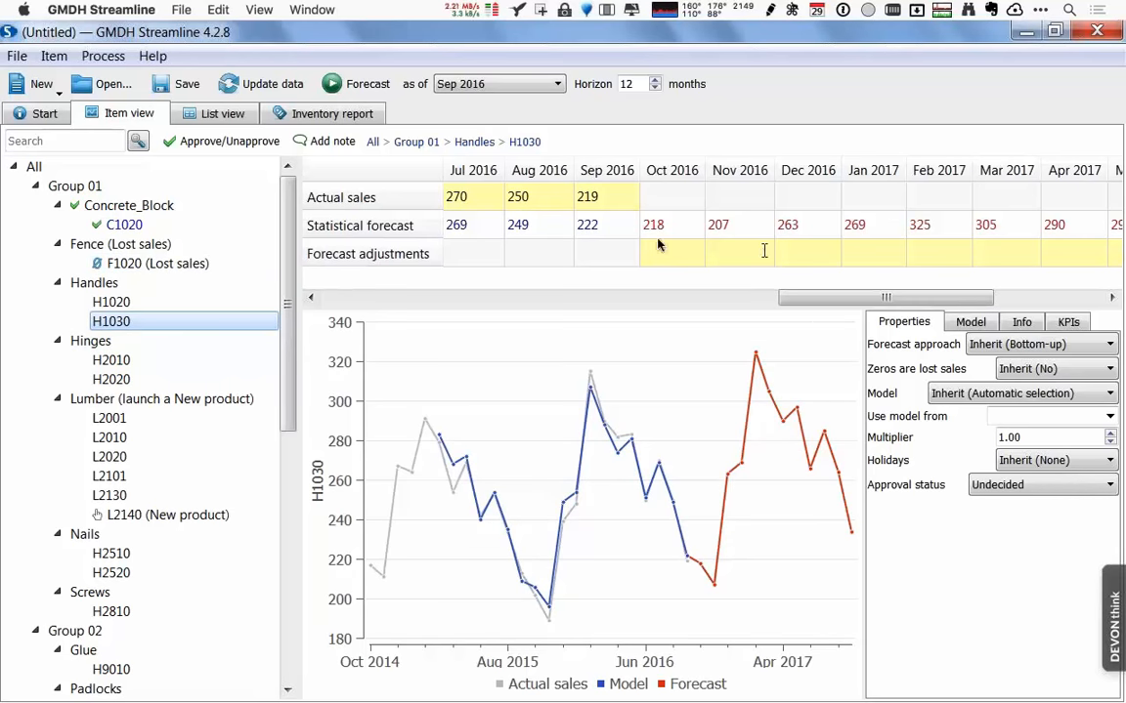
right_click(192, 327)
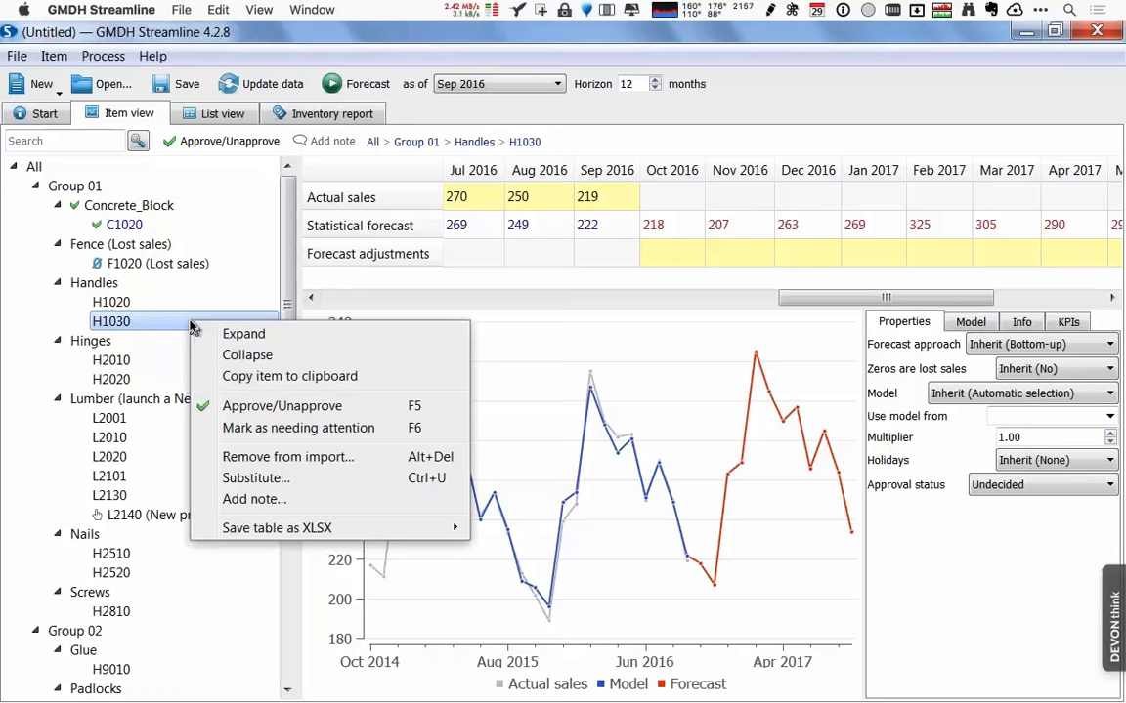
click(286, 432)
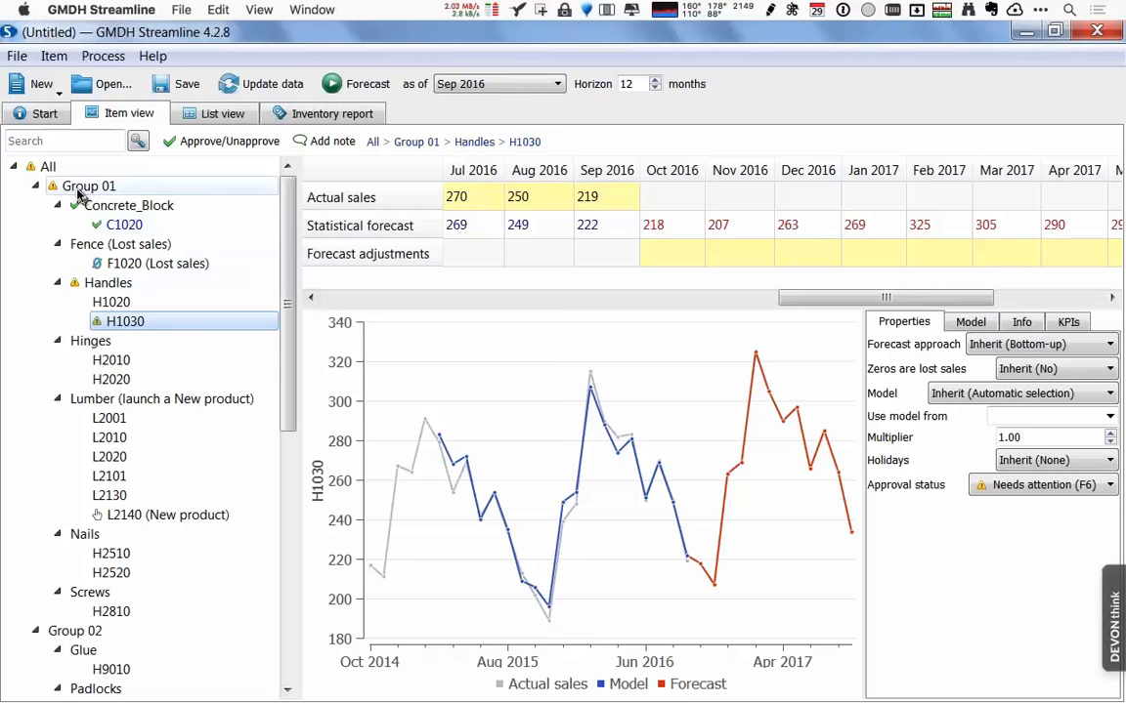
click(14, 168)
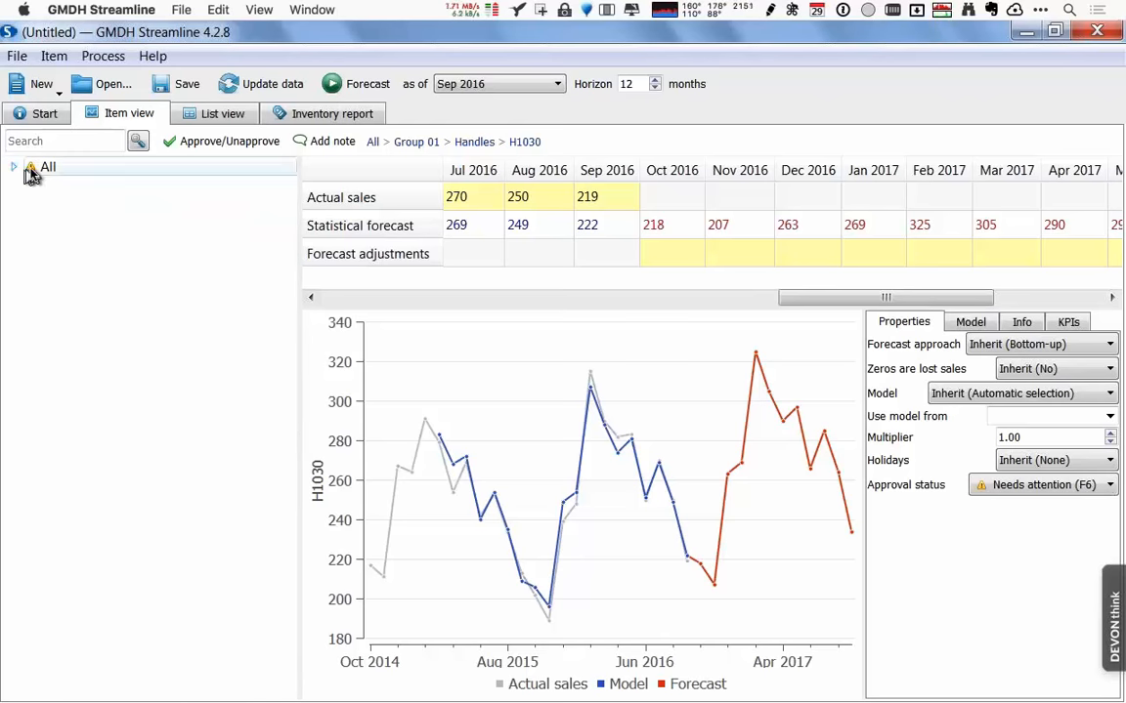
click(13, 168)
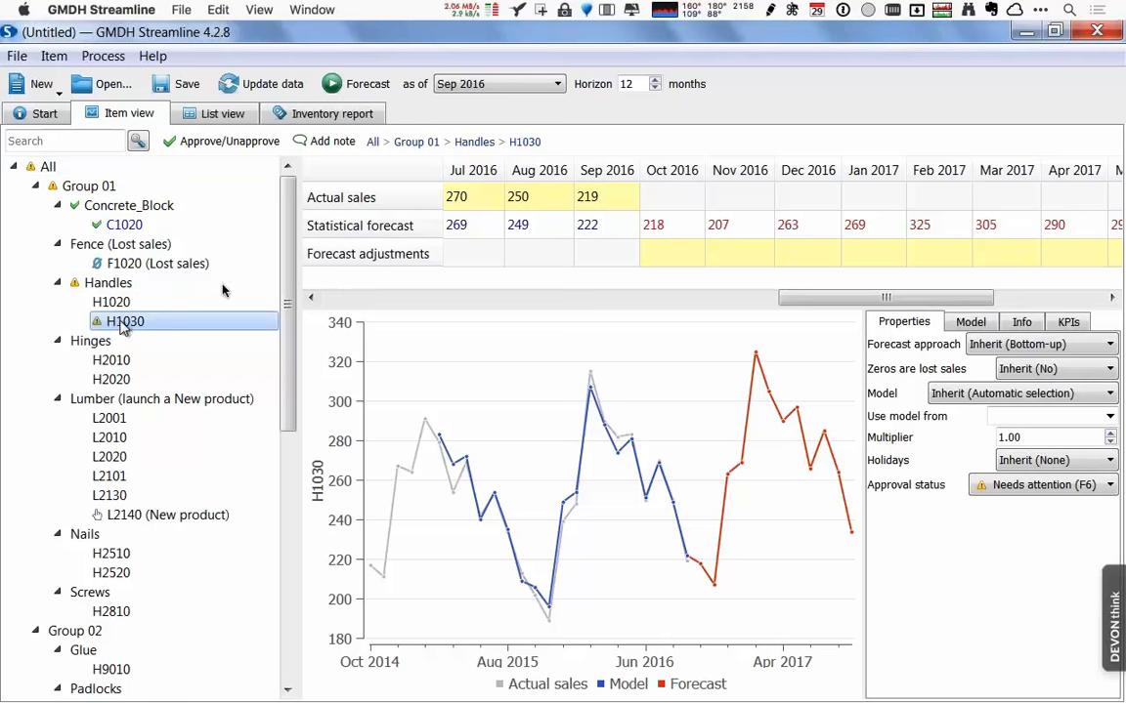
click(234, 148)
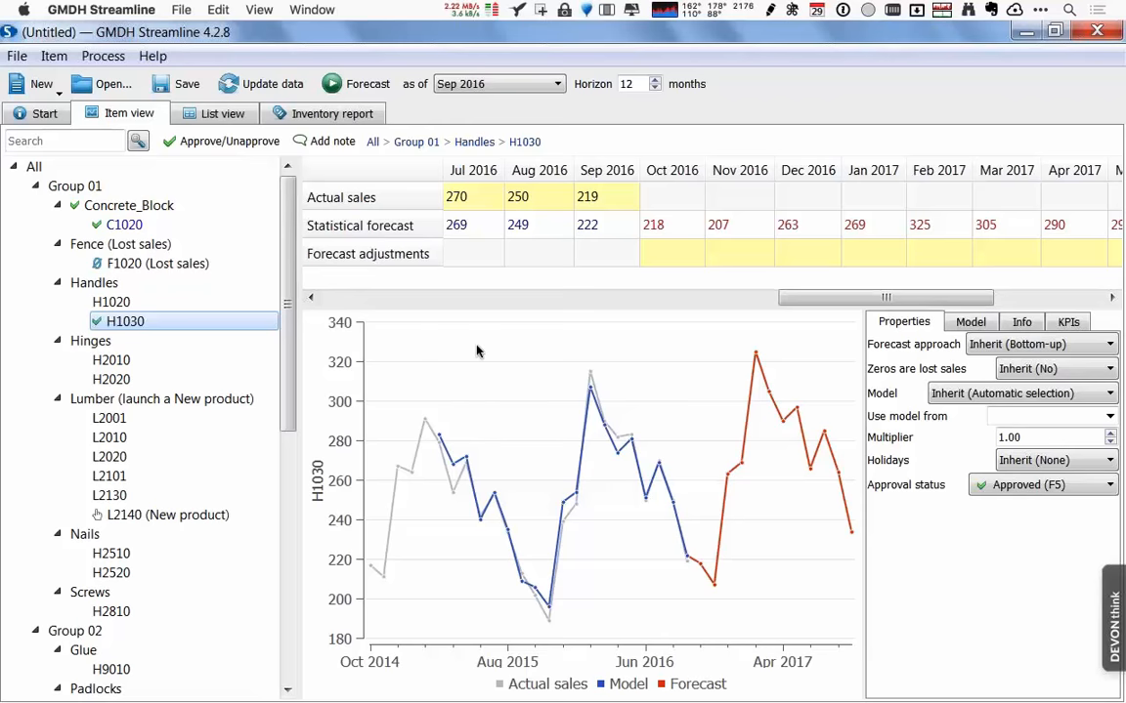
Step: Import inventory parameters into the inventory report from the file Inventory parameters Example.xlsx
click(351, 118)
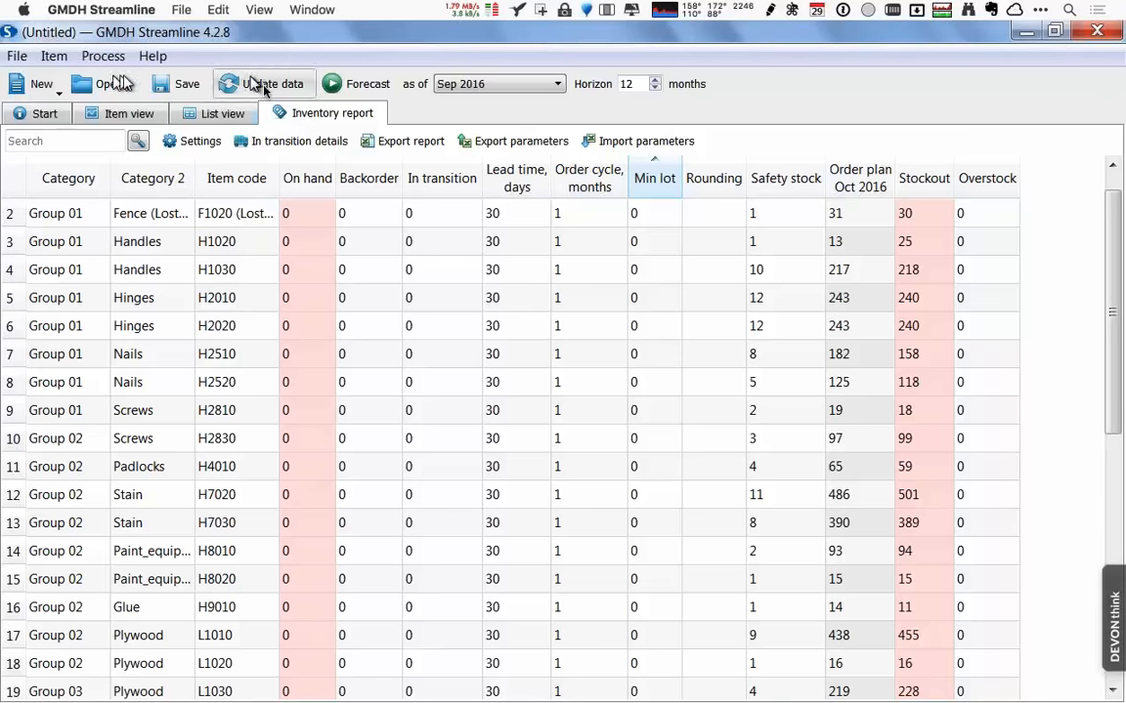
click(661, 143)
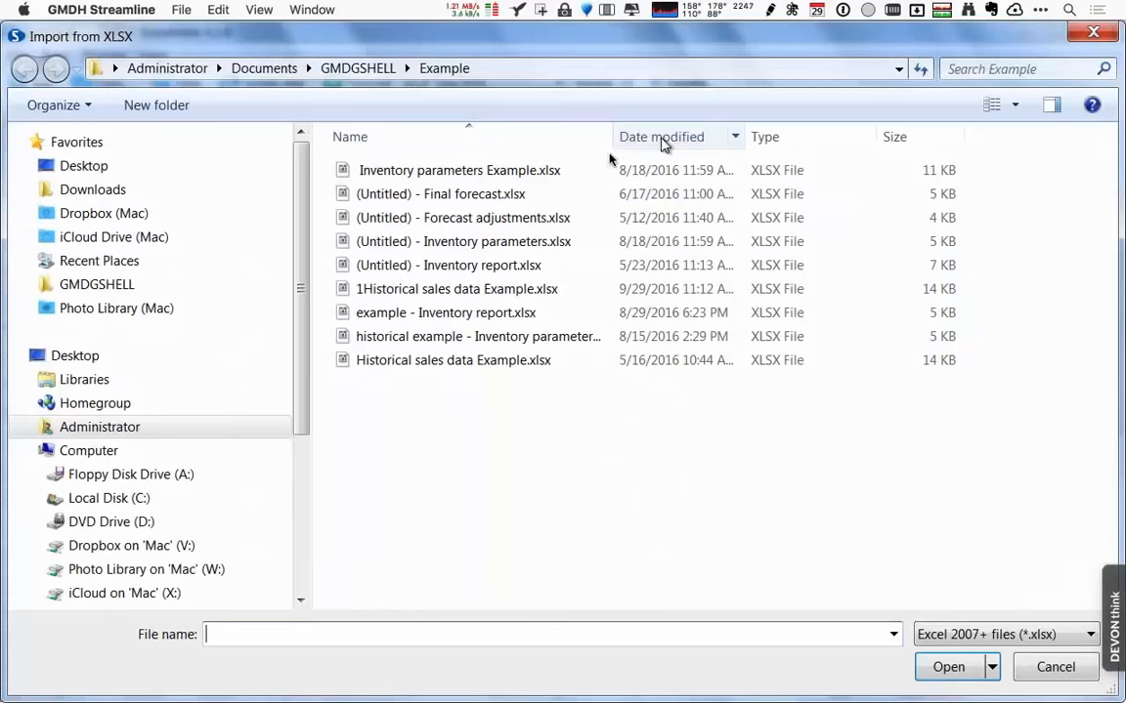
double_click(488, 172)
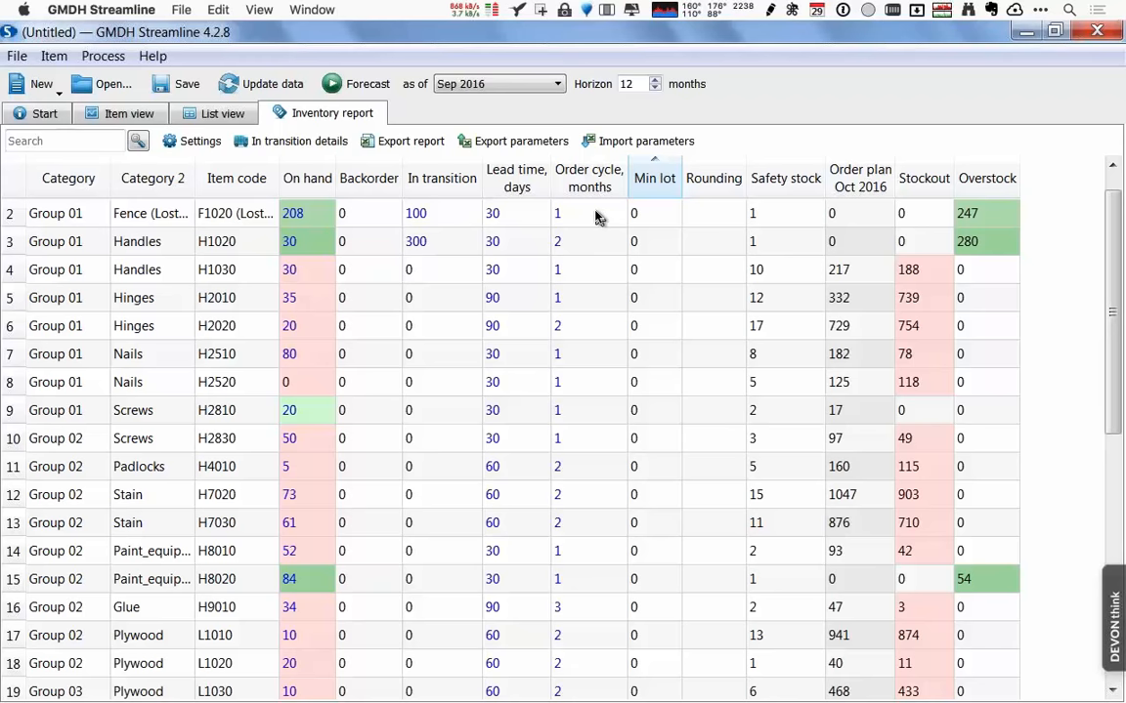
Step: Configure the inventory report to show the Demand forecast, Projected inventory levels and Max. lot columns and the entire order plan
click(196, 142)
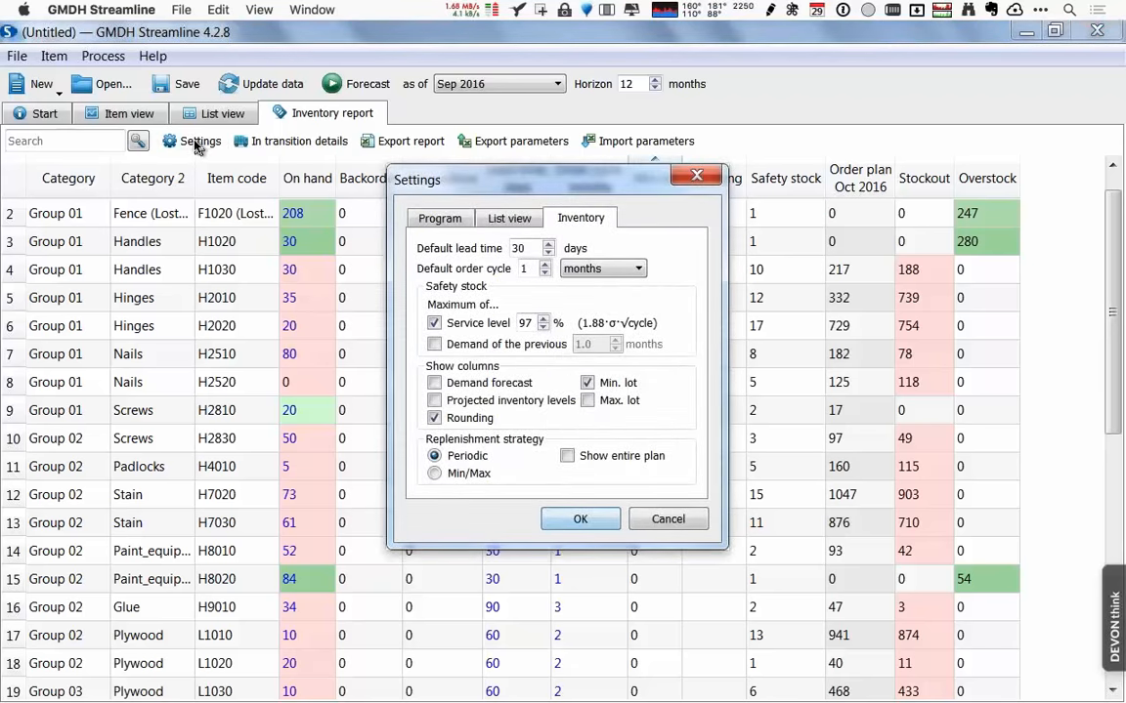
click(434, 384)
click(434, 400)
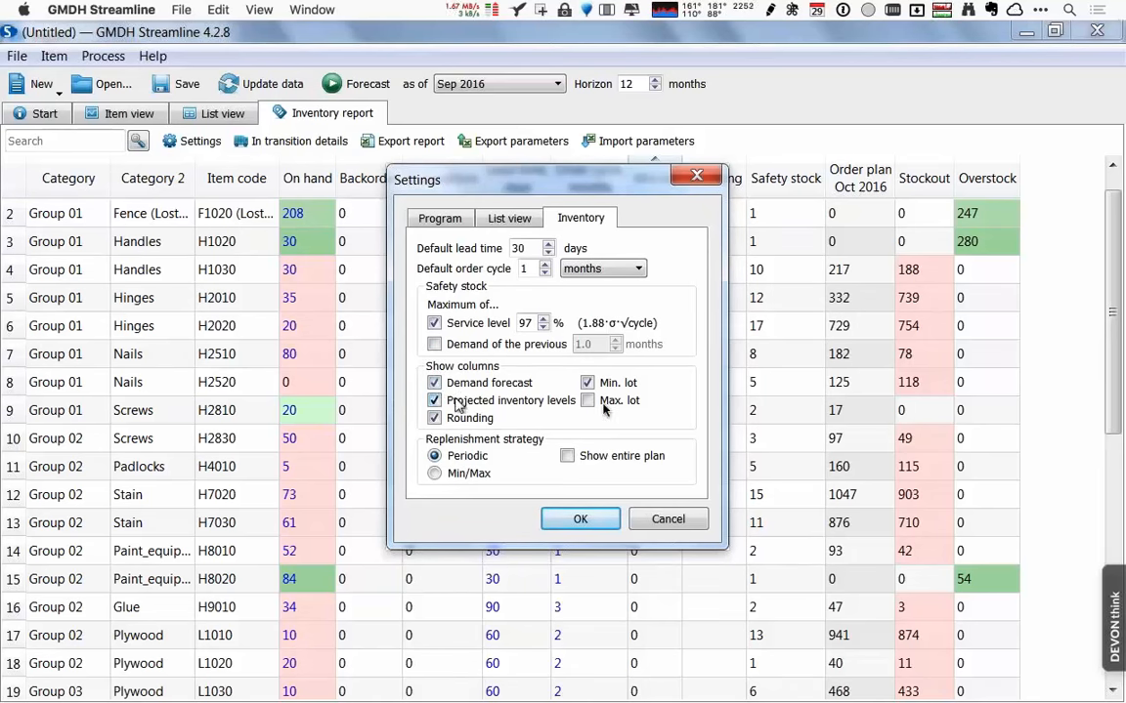
click(589, 402)
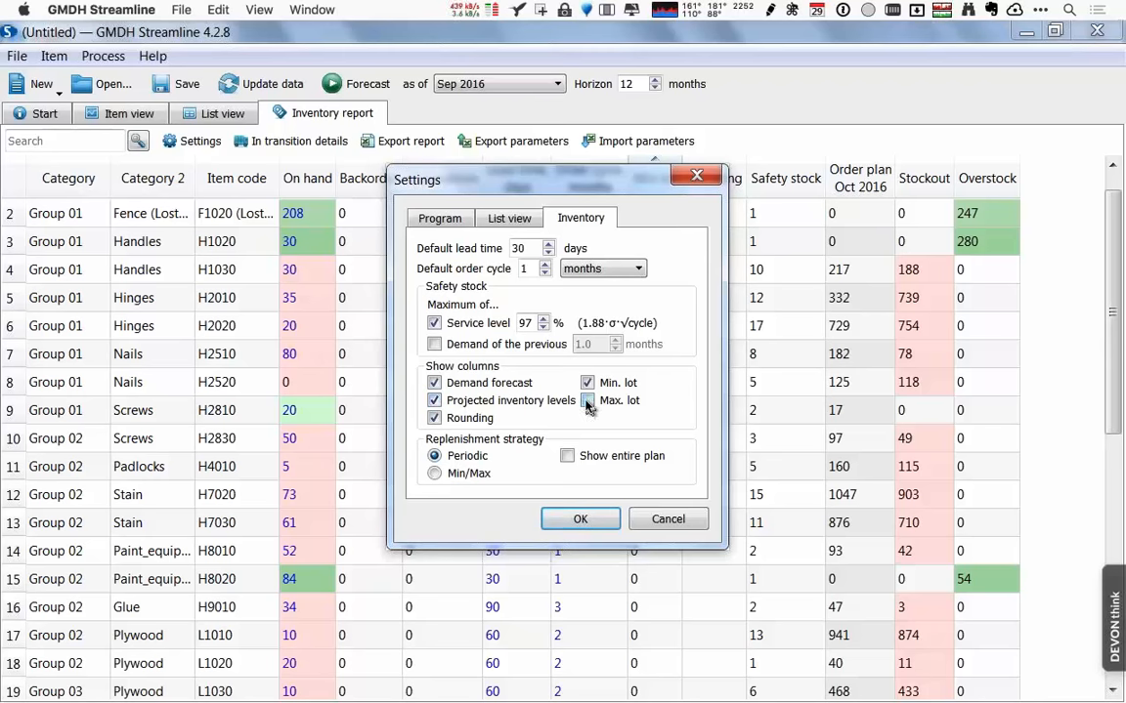
click(567, 457)
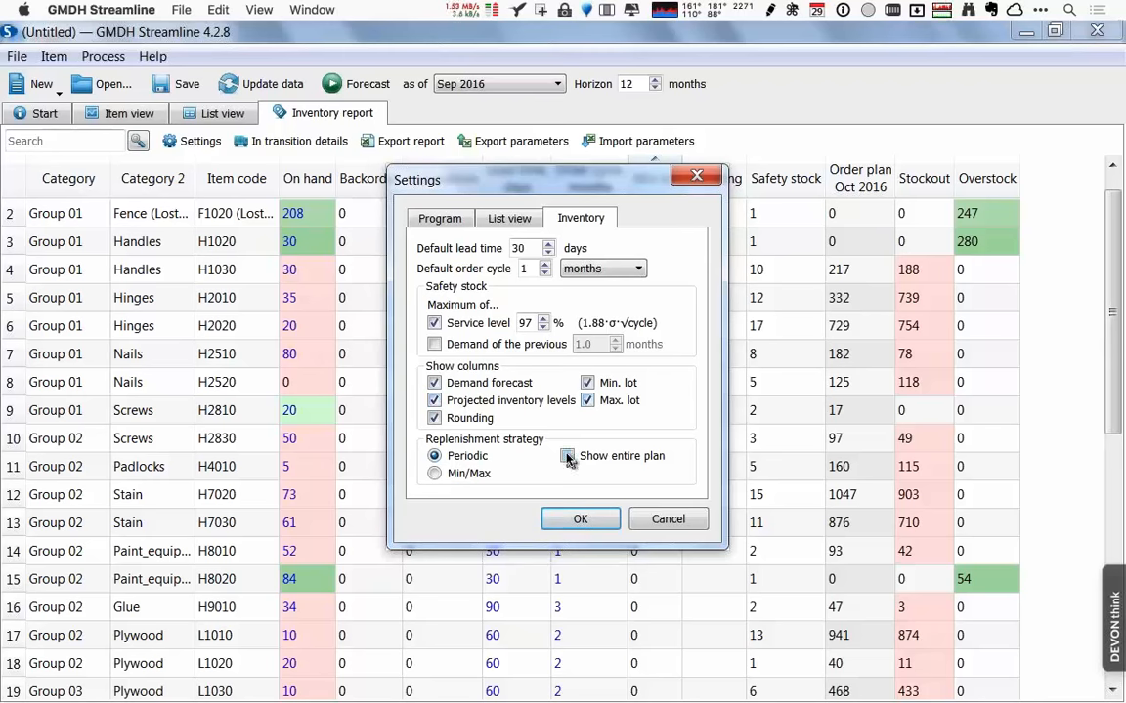
click(576, 520)
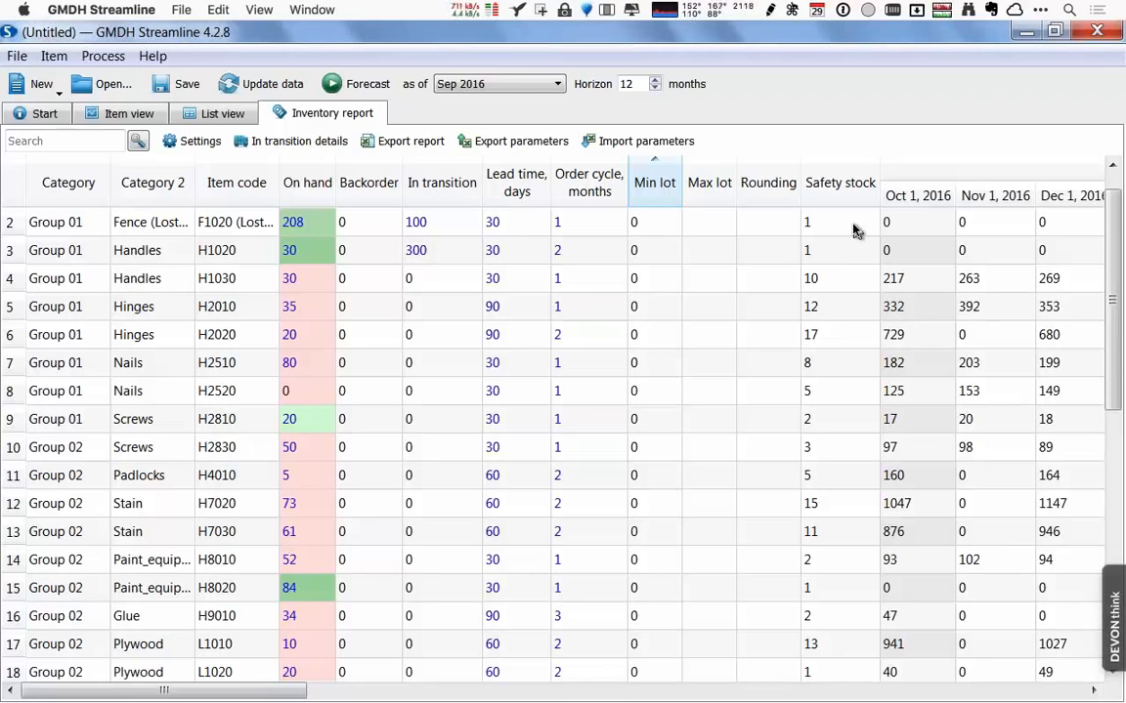
Step: Set the safety stock service level to 99% in the inventory settings
click(181, 146)
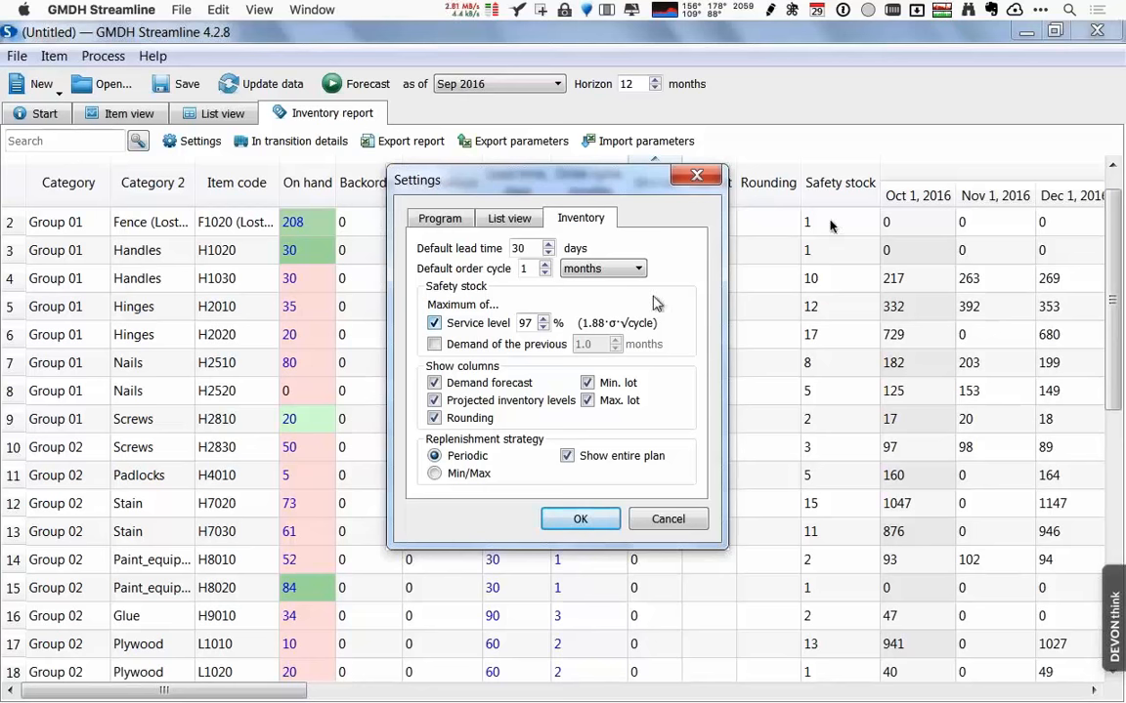
double_click(530, 322)
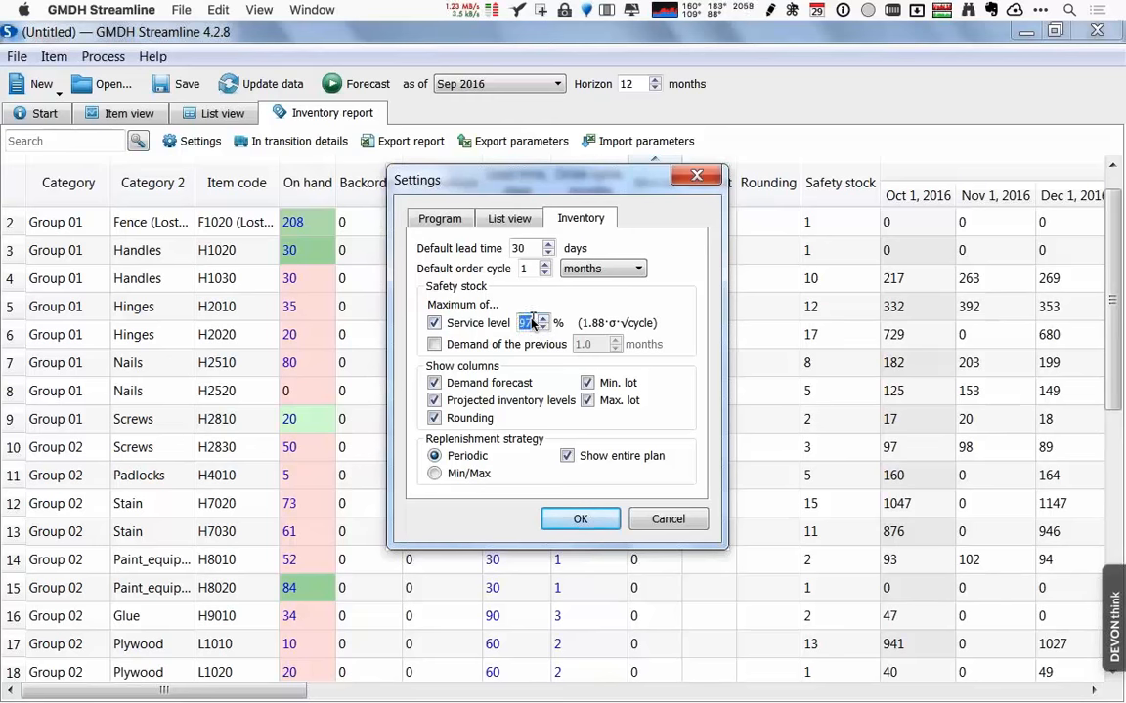
text(99)
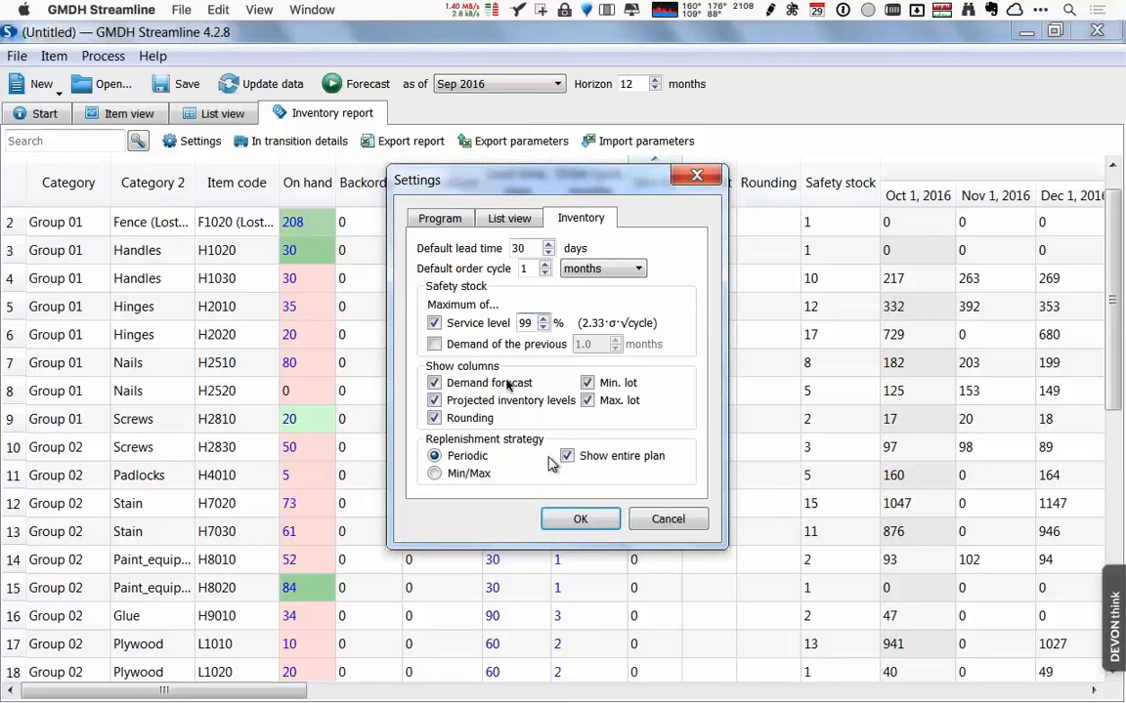
click(587, 518)
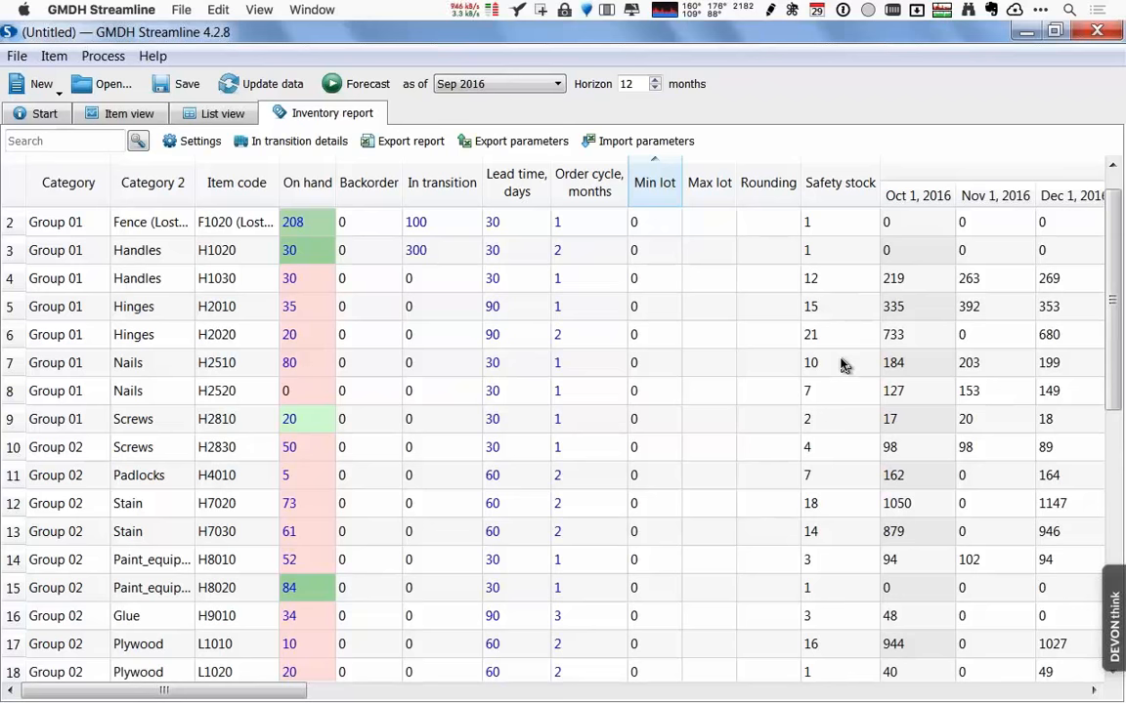
Step: Set the forecast horizon to 6 months
double_click(619, 84)
key(BackSpace)
text(6)
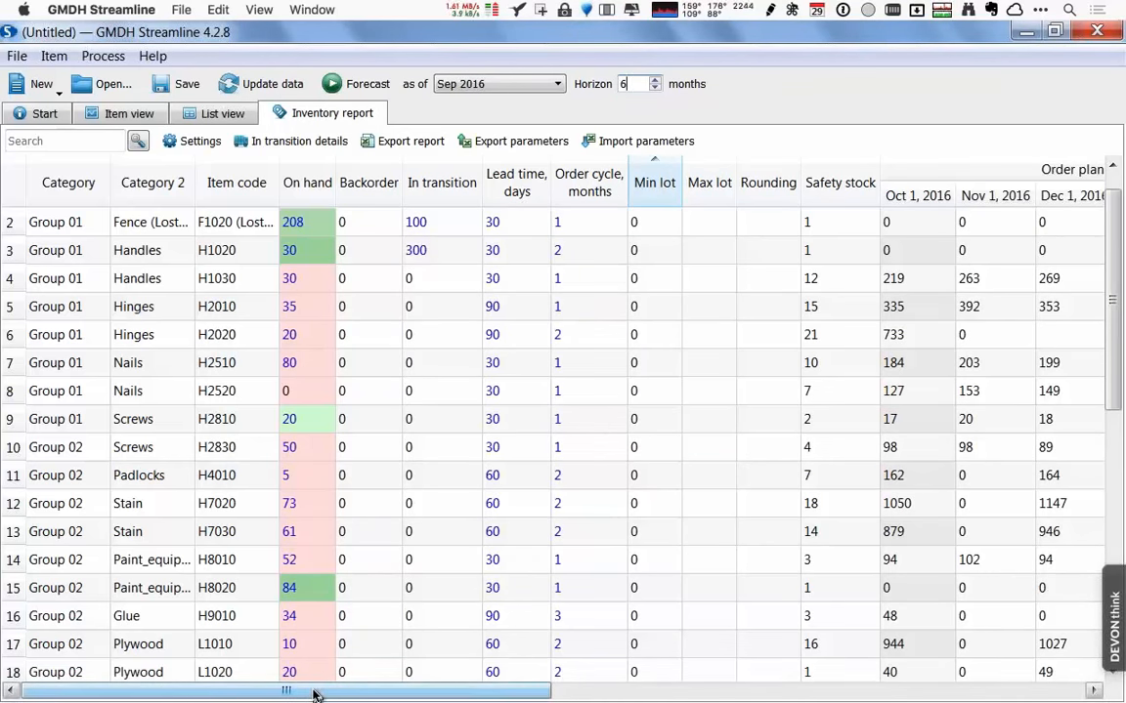
Step: Examine the order plan, demand forecast and projected inventory levels across the inventory report, including its first row
drag(314, 694, 365, 692)
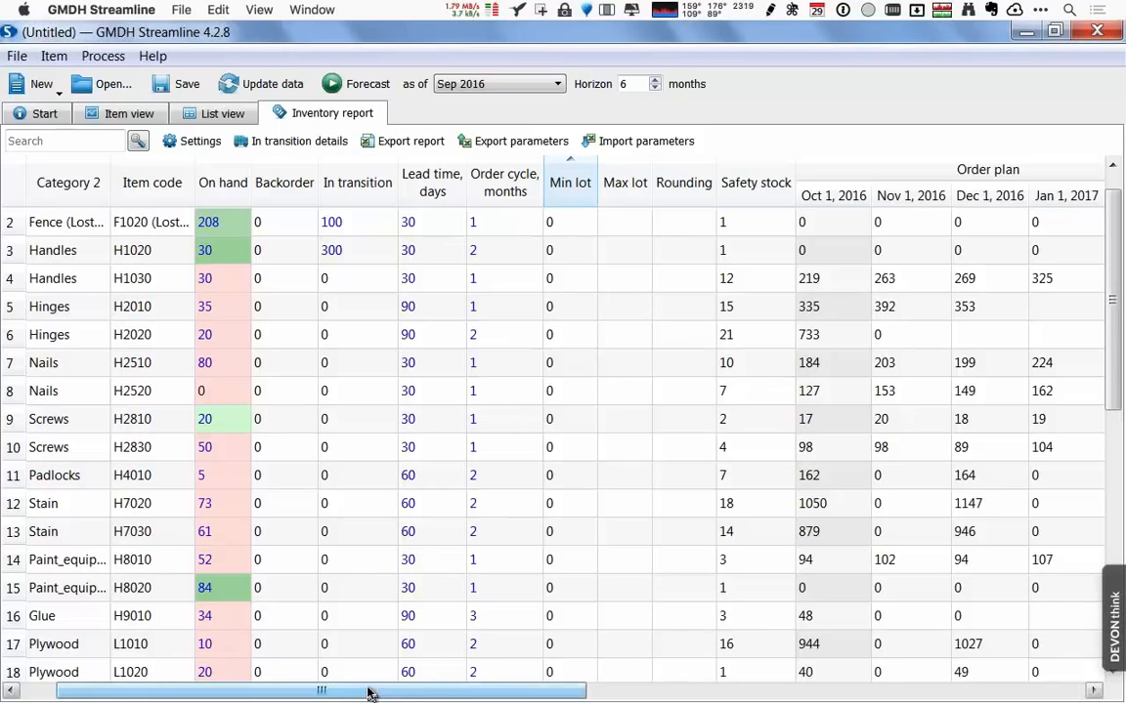
drag(371, 693, 613, 689)
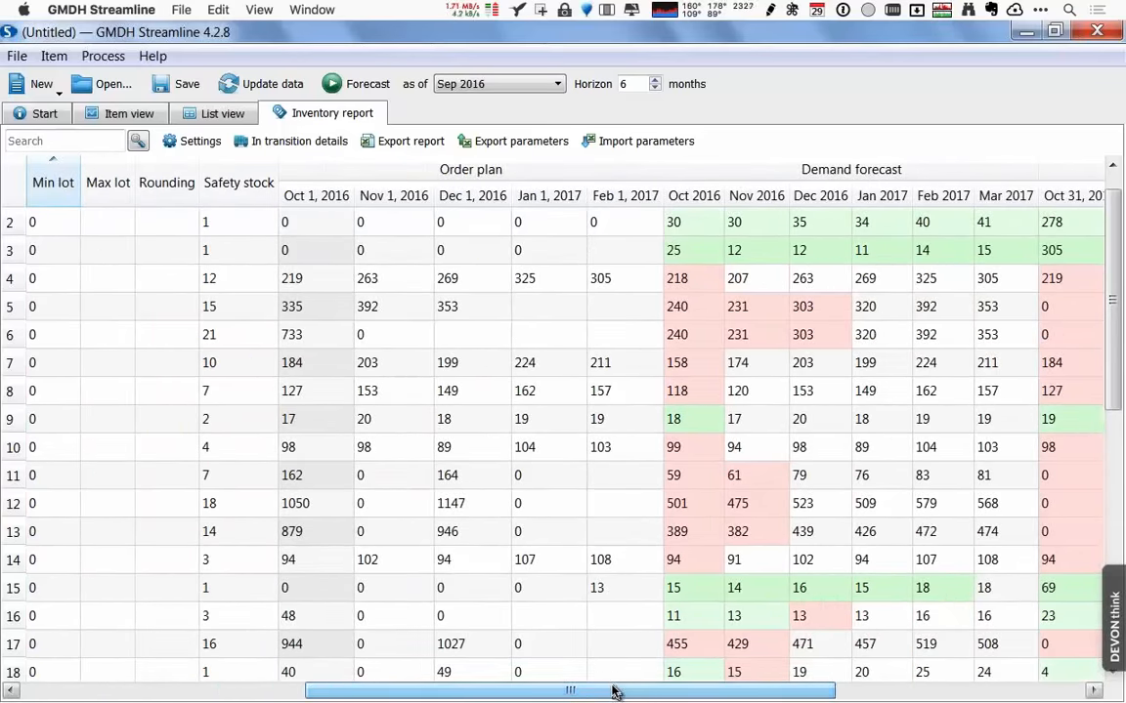
drag(613, 689, 693, 690)
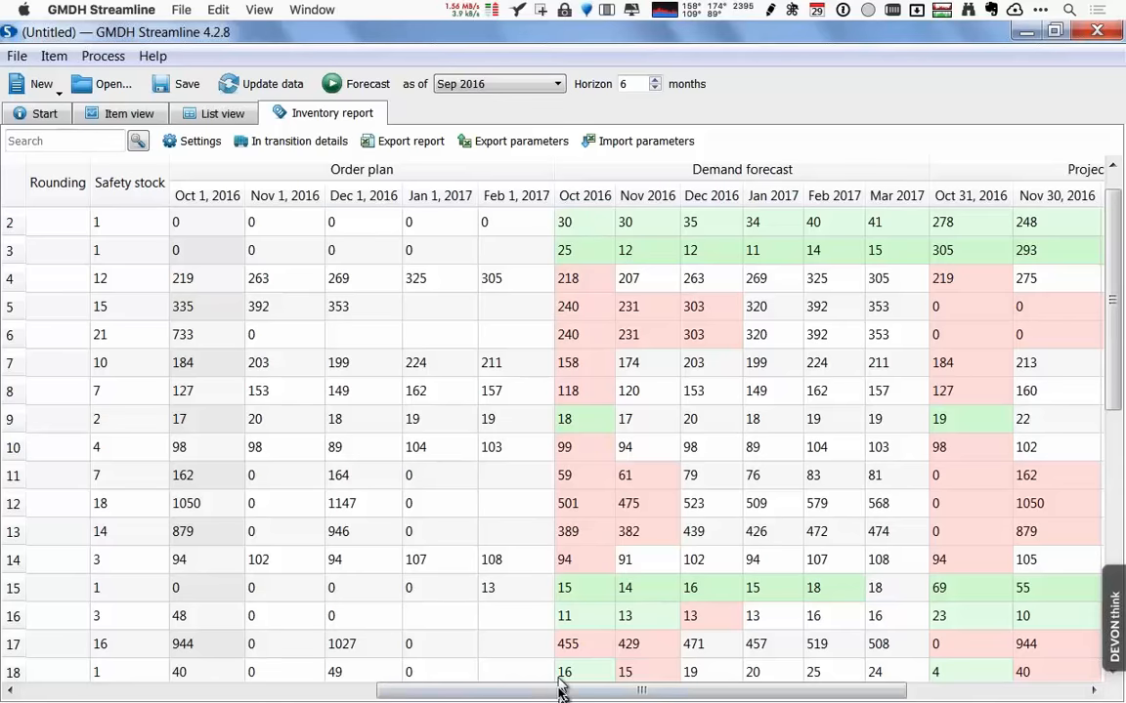
drag(602, 691, 688, 577)
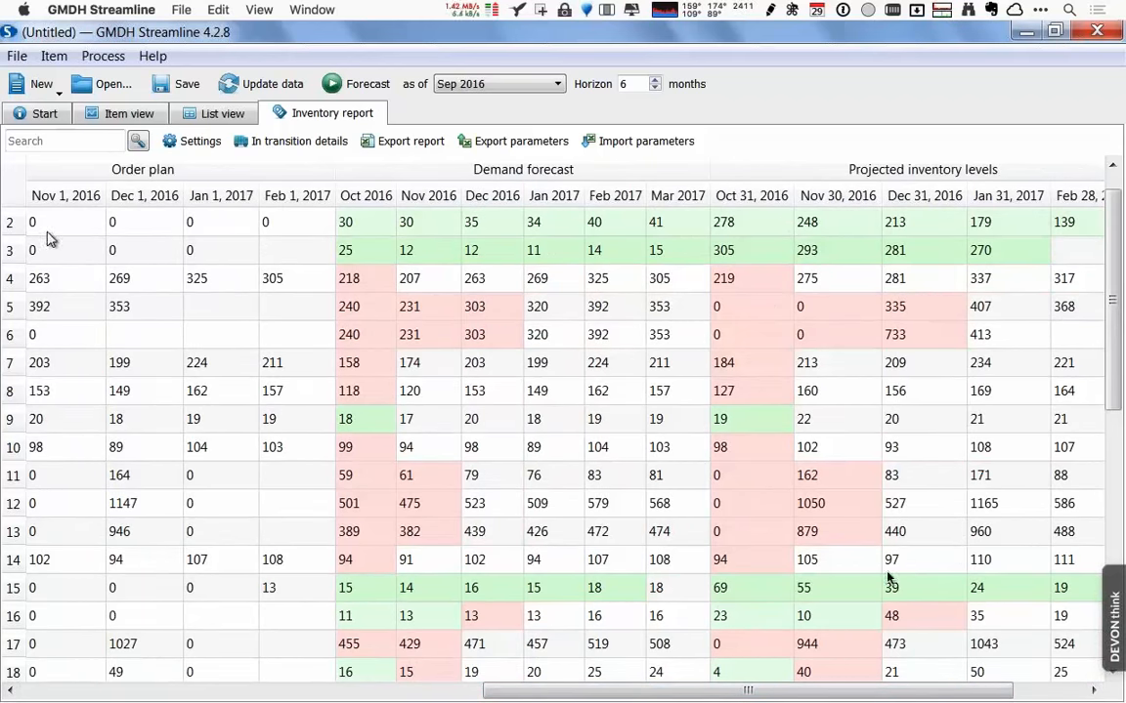
click(1111, 172)
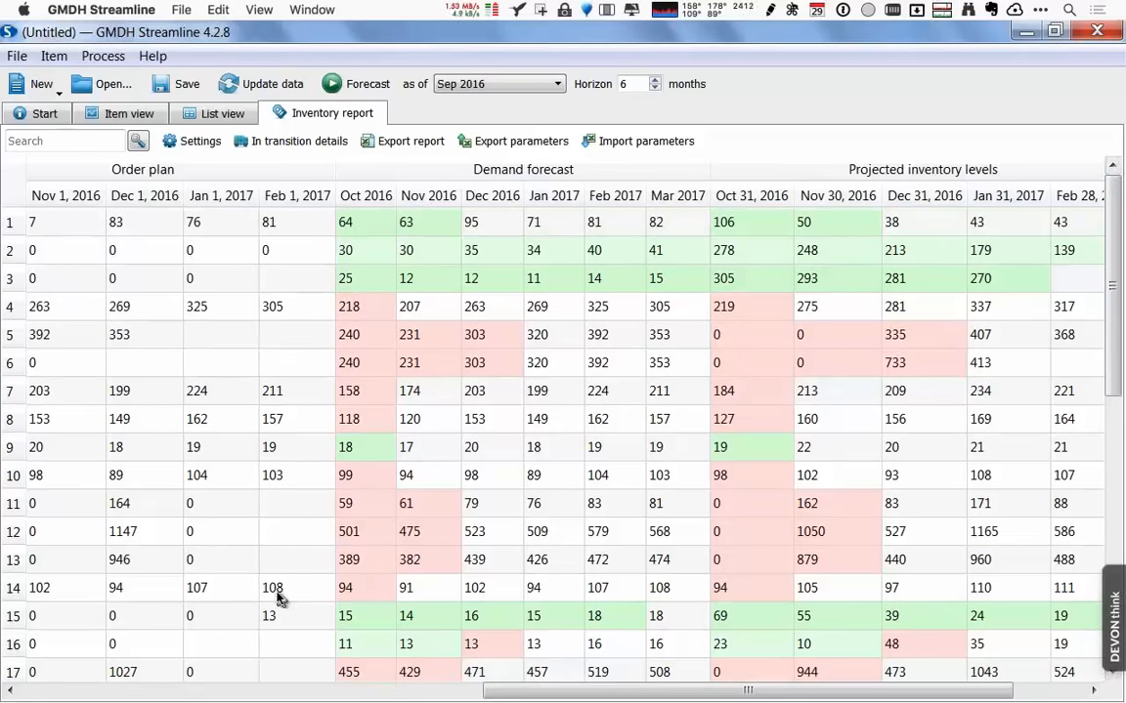
Step: Review the on-hand stock, lead times and safety stock against the order plan, demand forecast and projected inventory levels
click(221, 691)
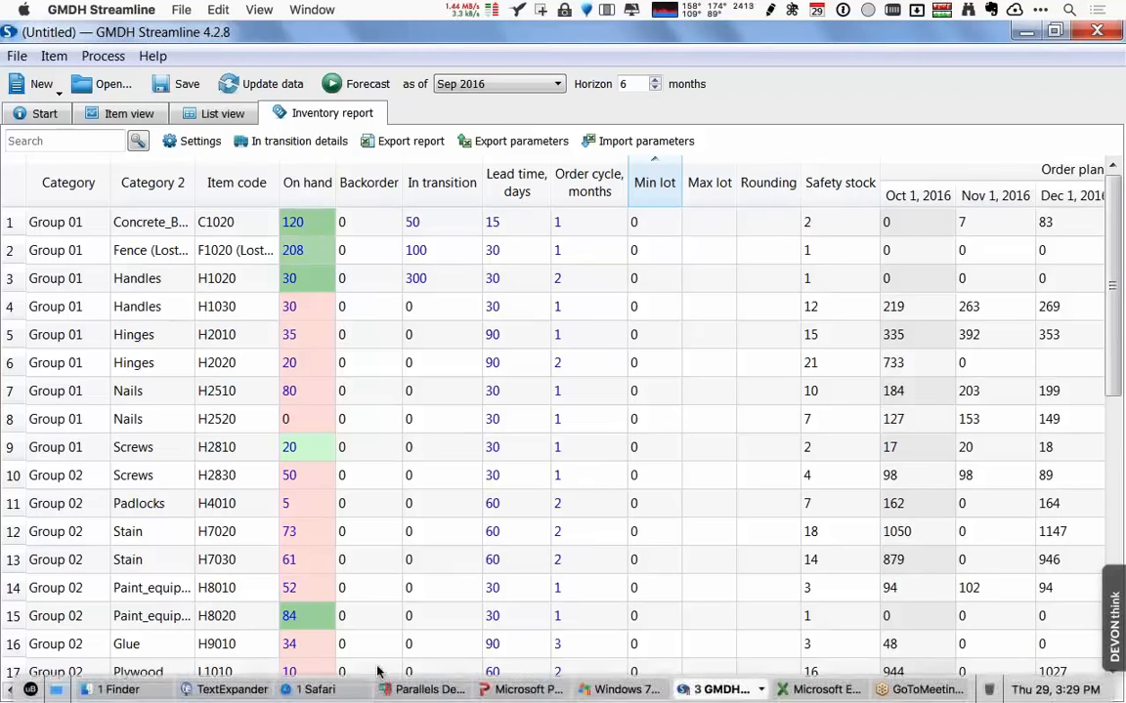
drag(377, 690, 778, 693)
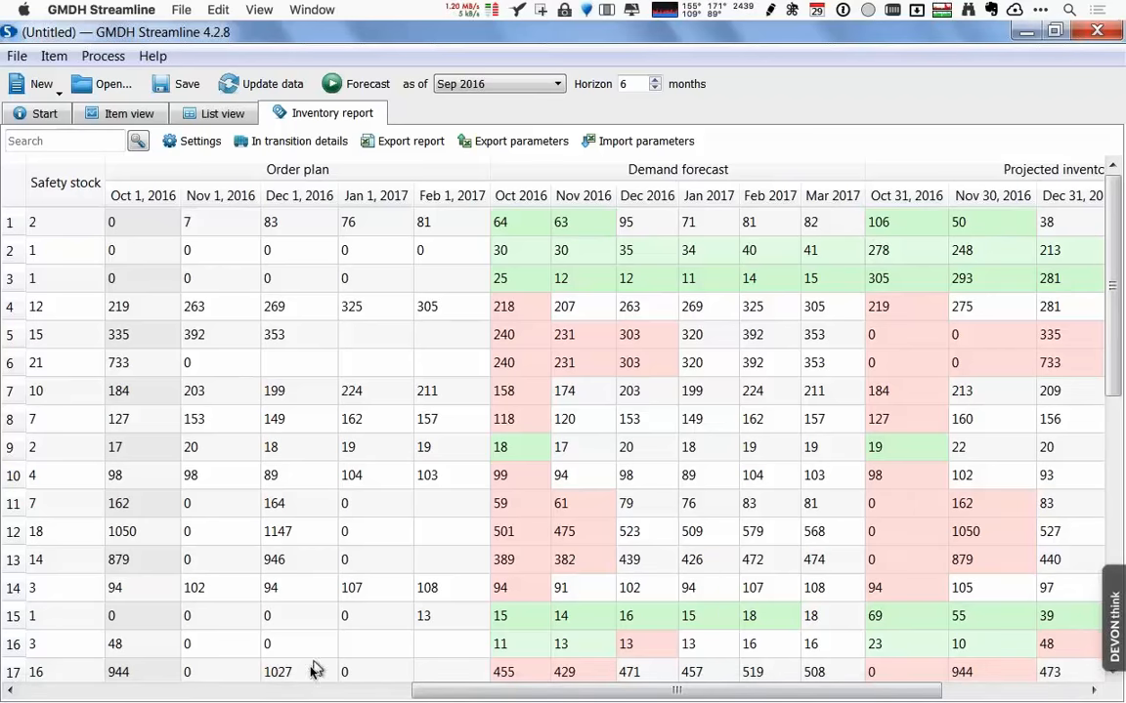
mouse_move(285, 696)
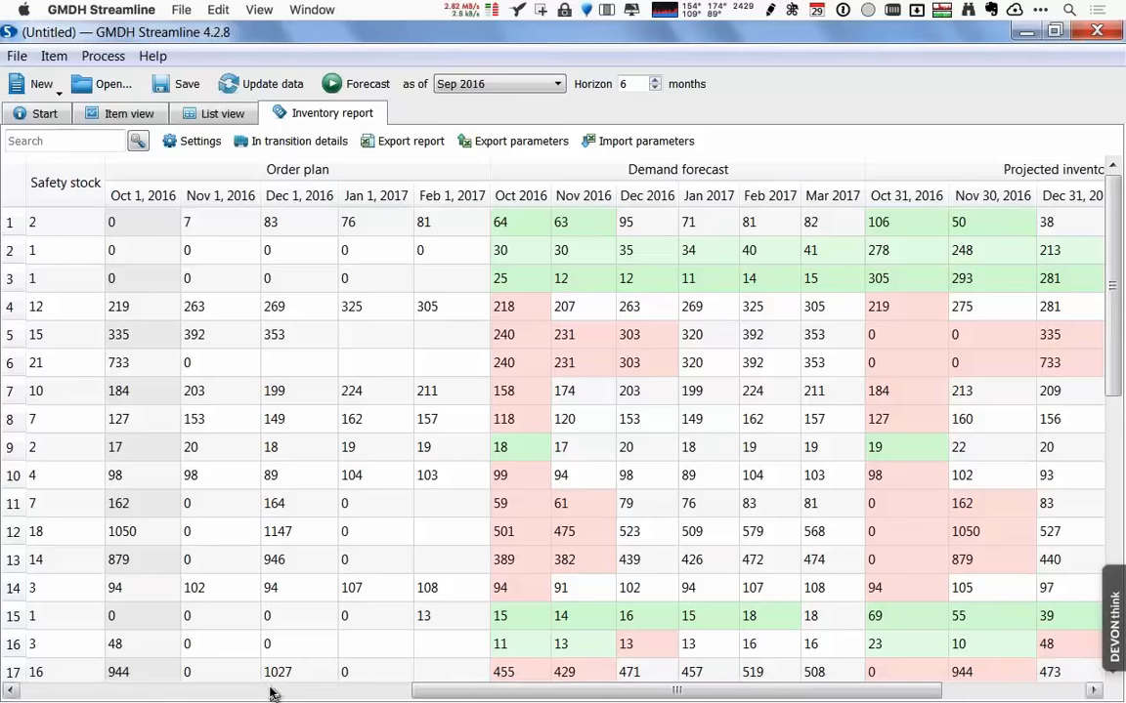
click(274, 691)
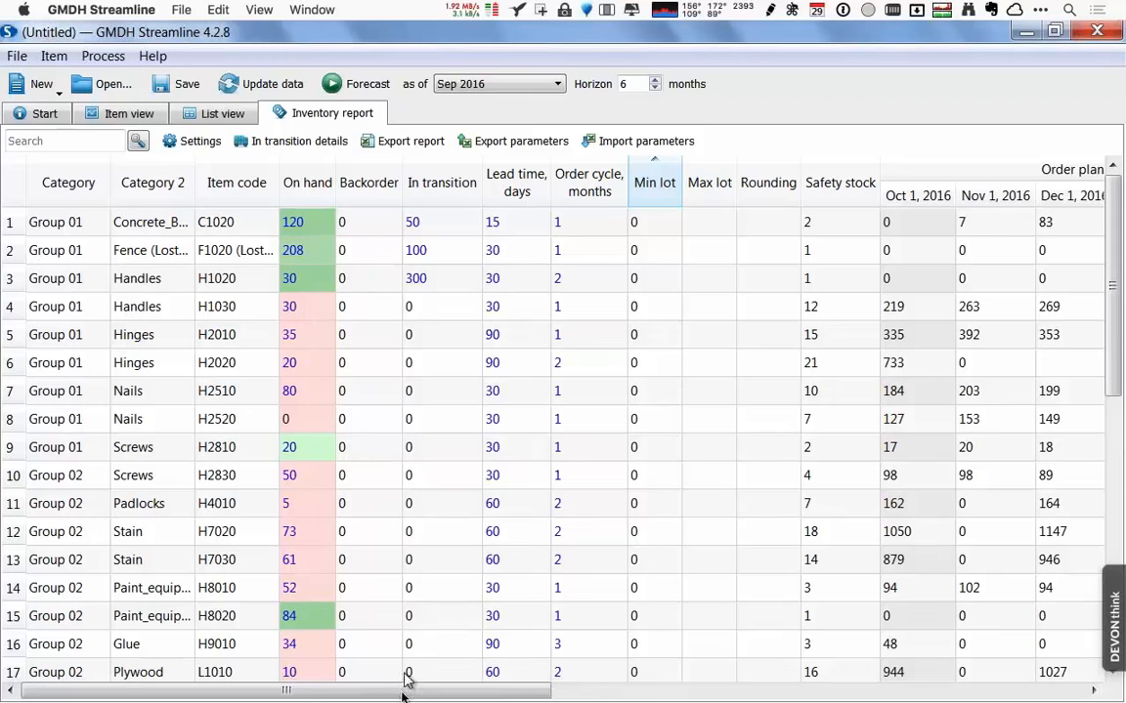
drag(406, 692, 693, 697)
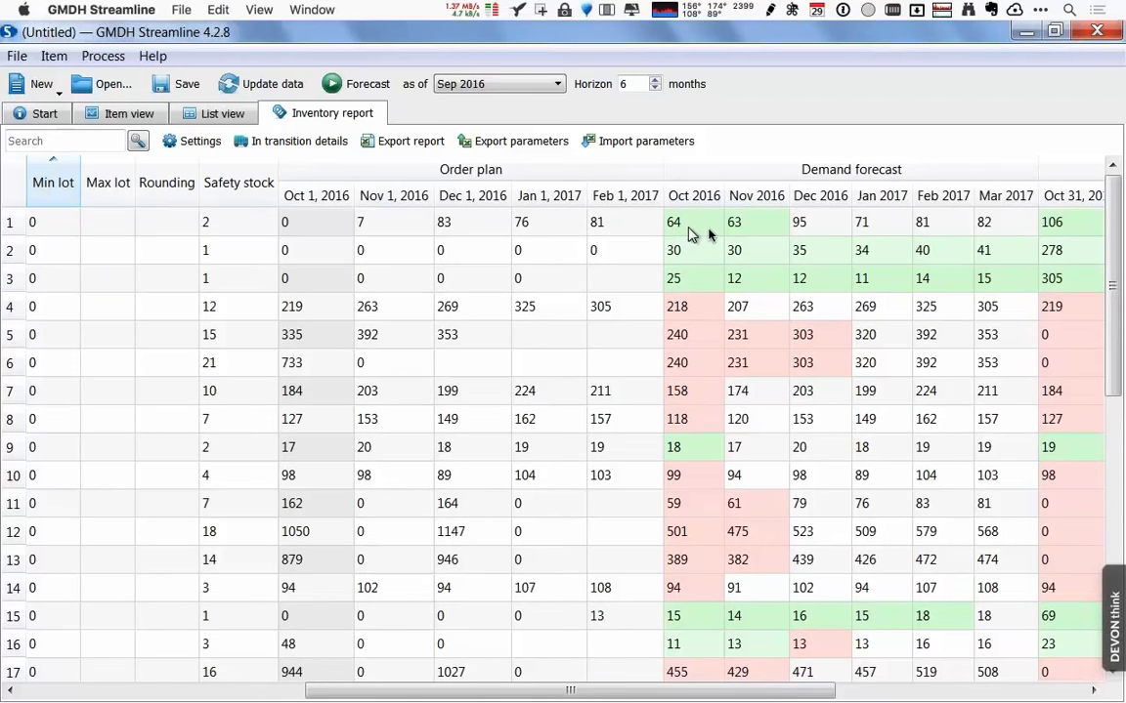
mouse_move(747, 700)
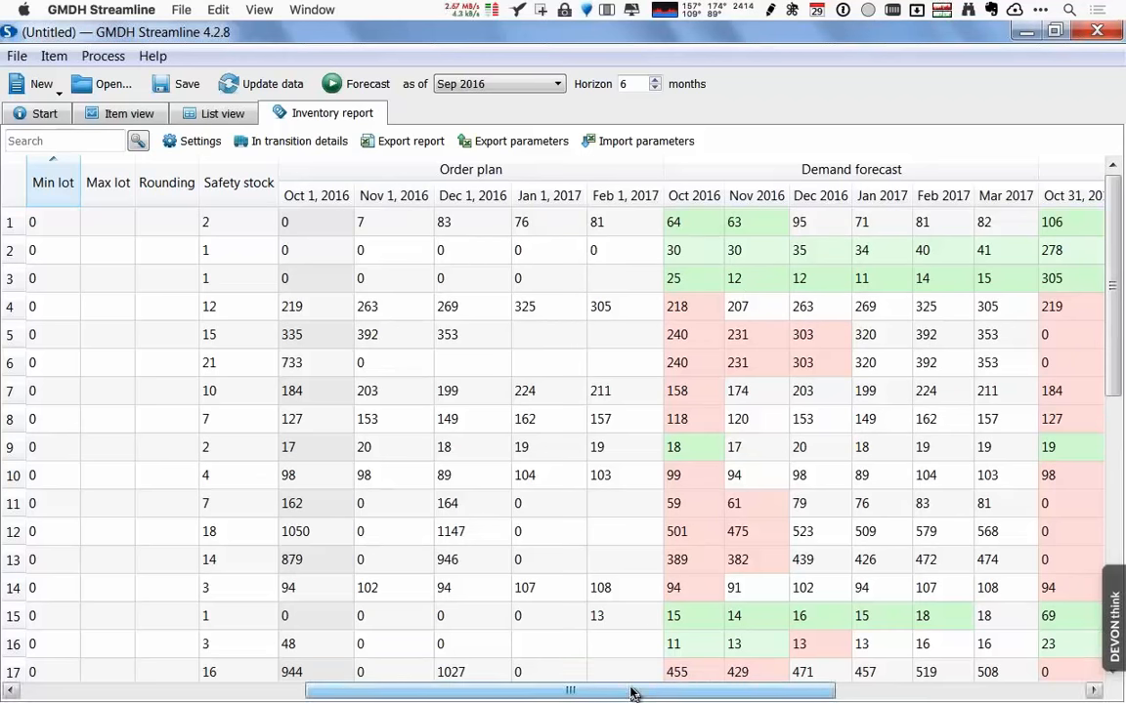
drag(630, 694, 940, 689)
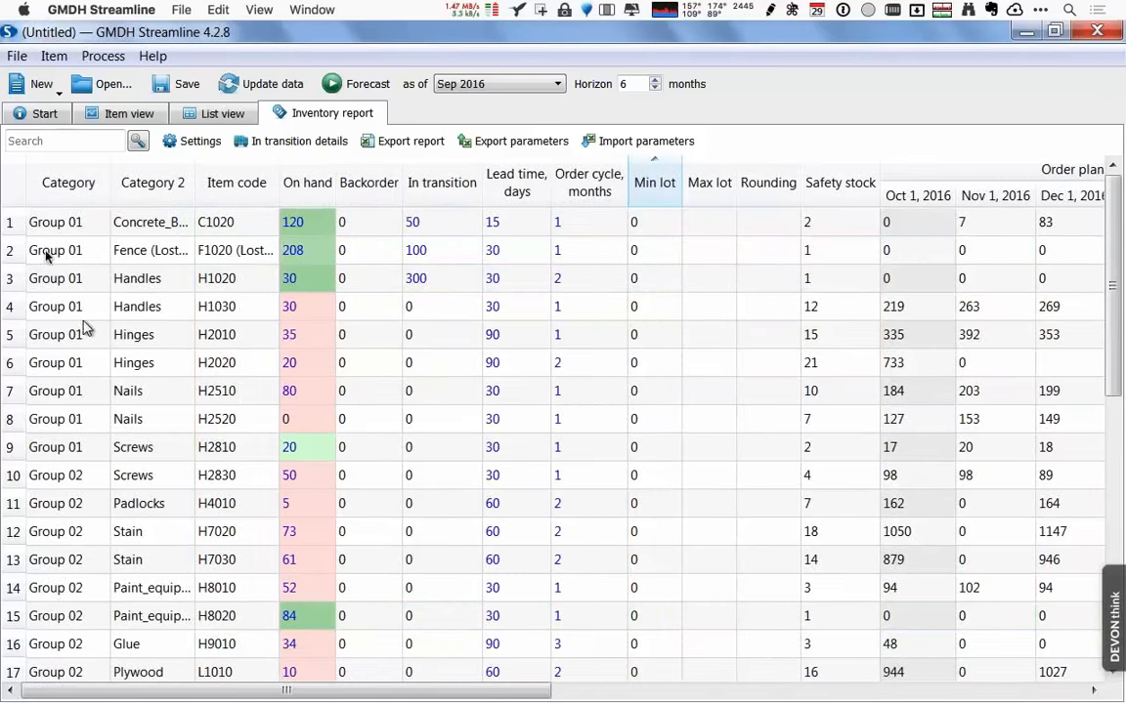
Step: Open the Demand Forecasting by Location.gsl project and generate its forecast with a 12-month horizon
click(102, 83)
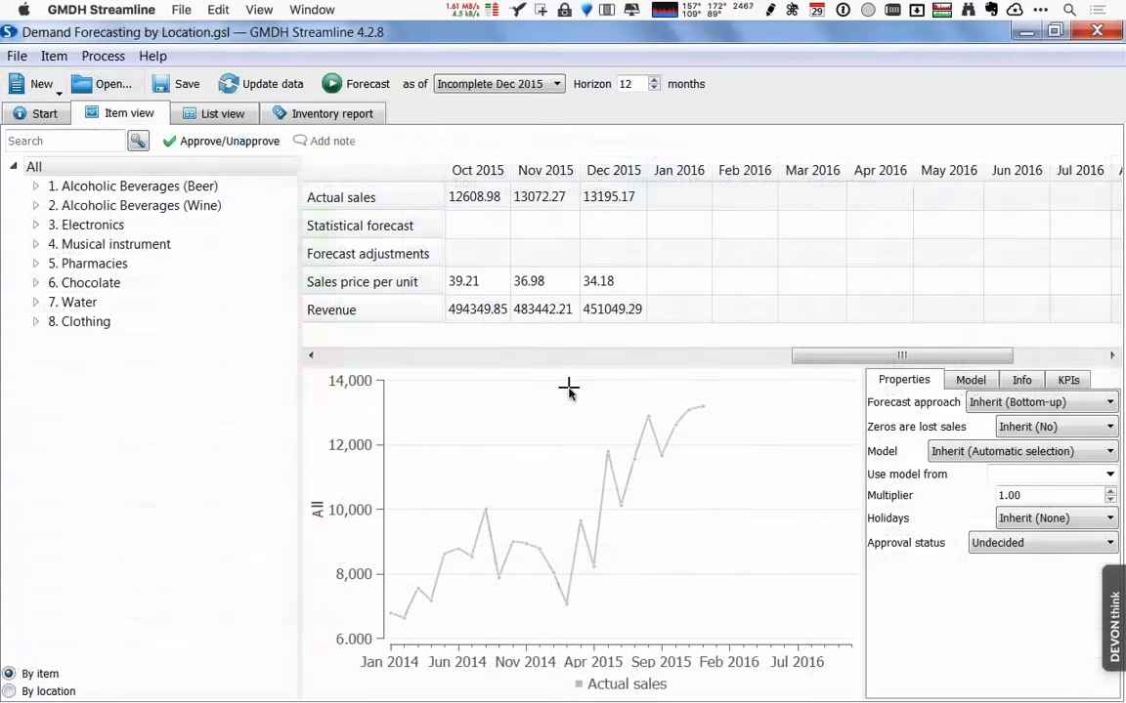
click(363, 86)
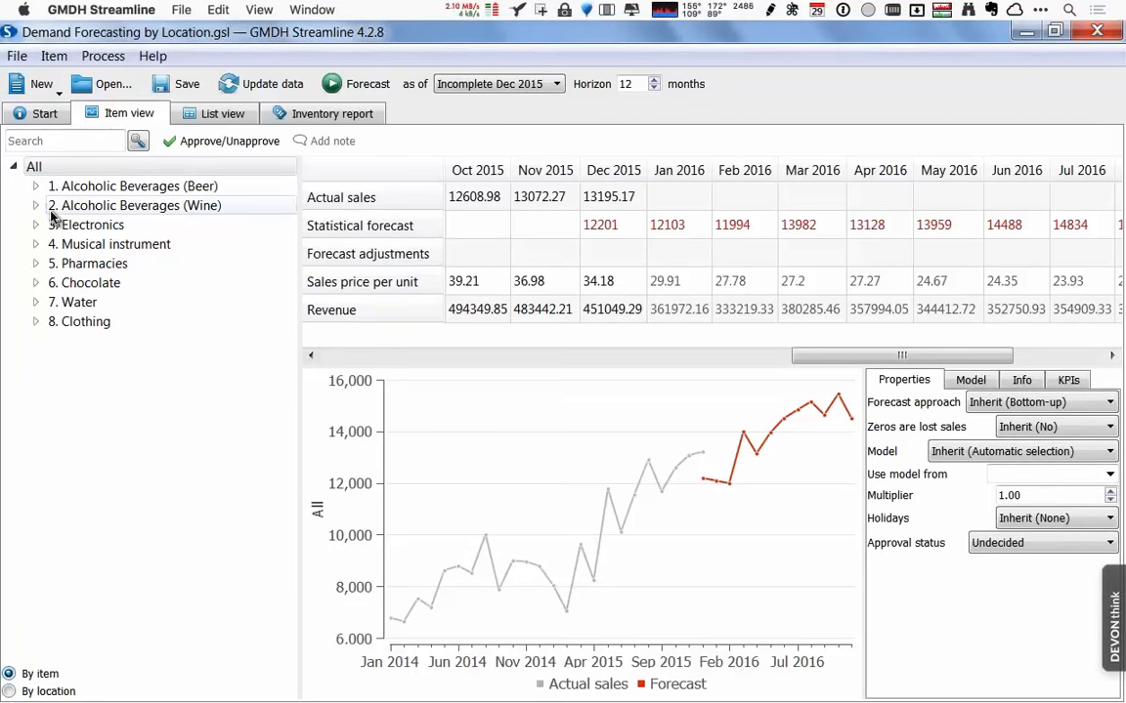
Step: View the item tree grouped by location with the East items expanded, and return to grouping by item
click(12, 691)
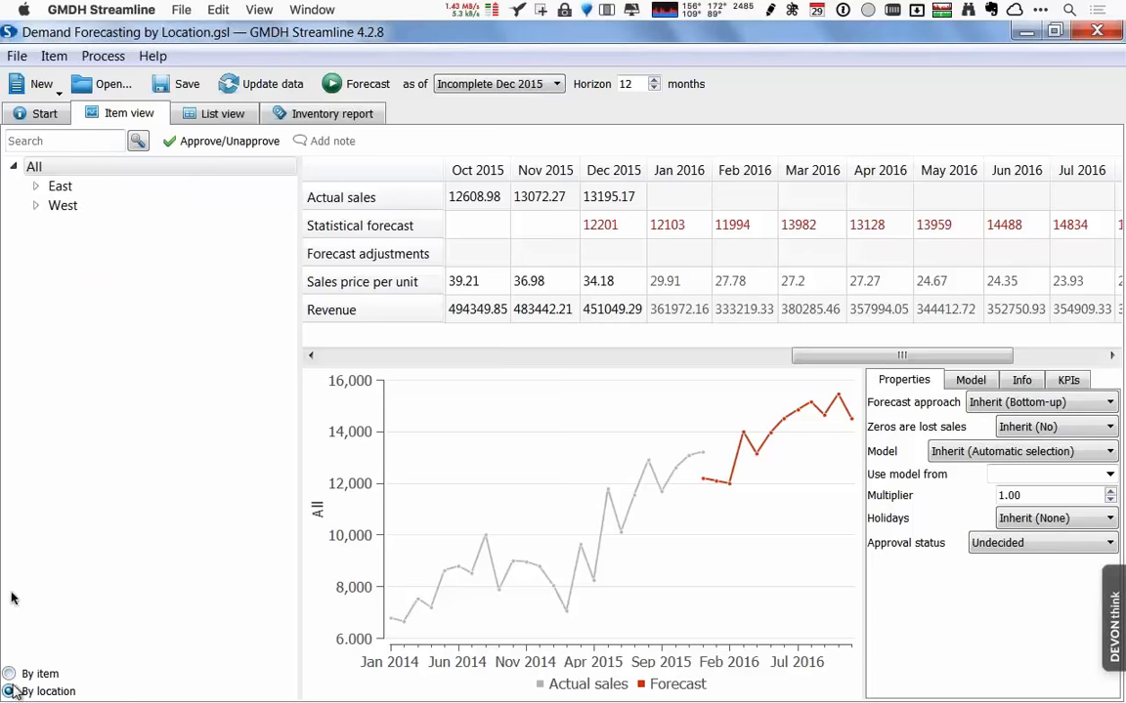
click(35, 186)
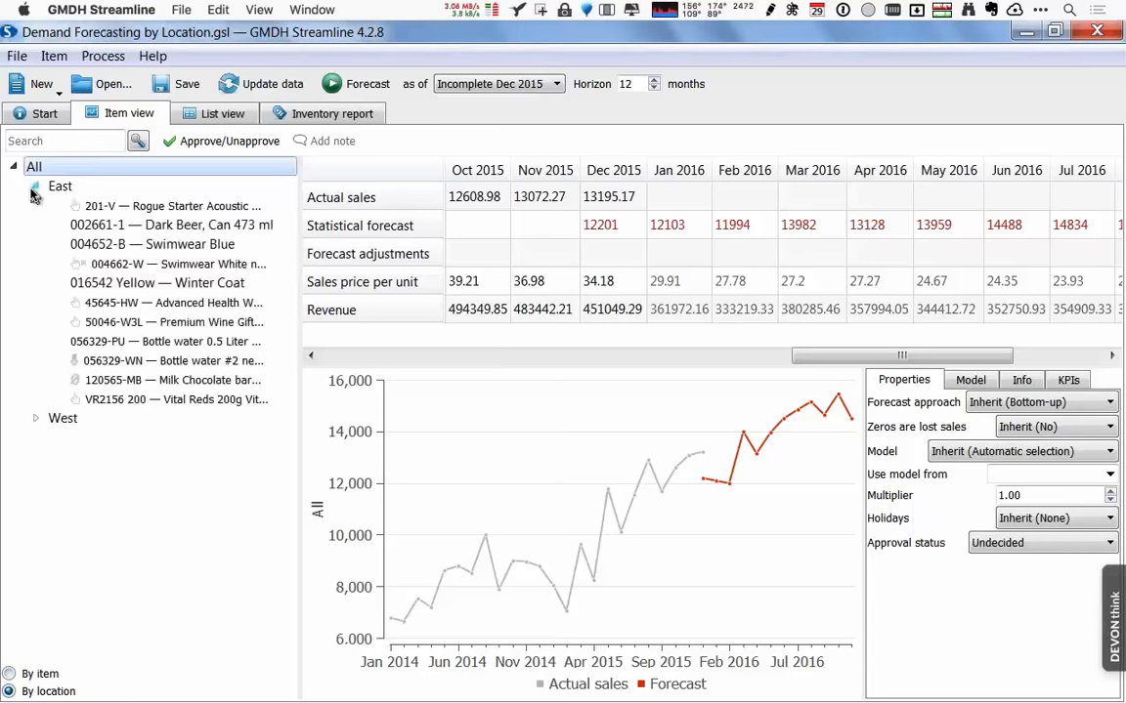
click(9, 674)
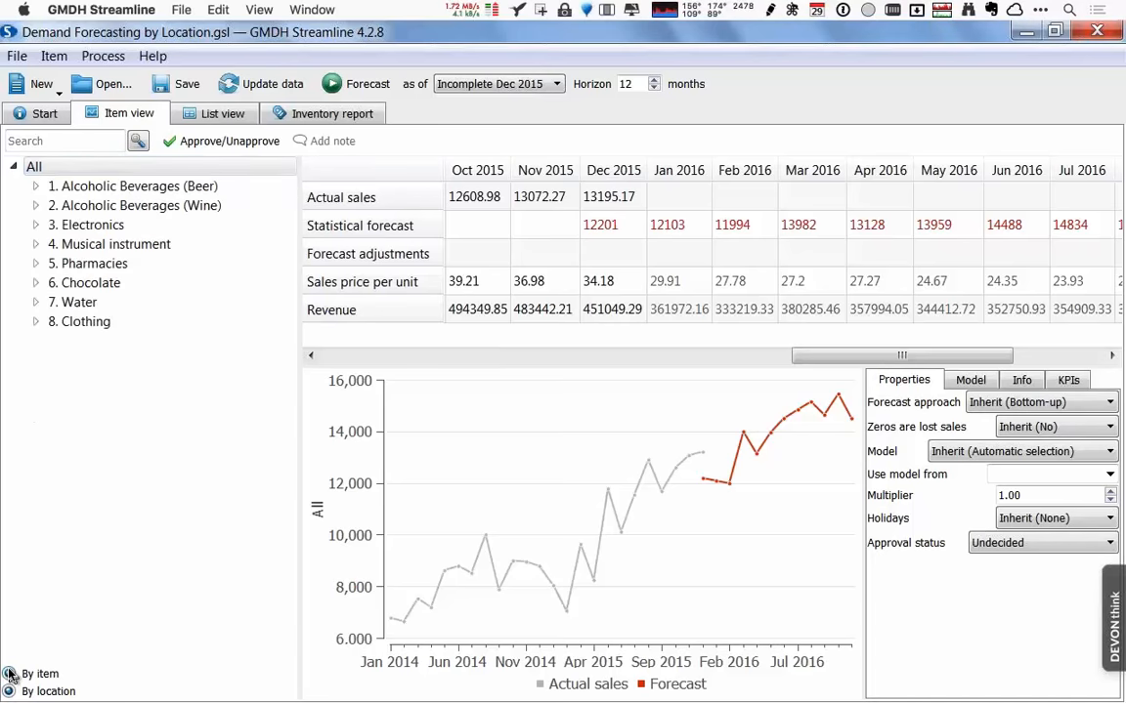
Step: Examine the East and West forecasts of the Premium Wine Gift Box in the Alcoholic Beverages (Wine) category
click(35, 207)
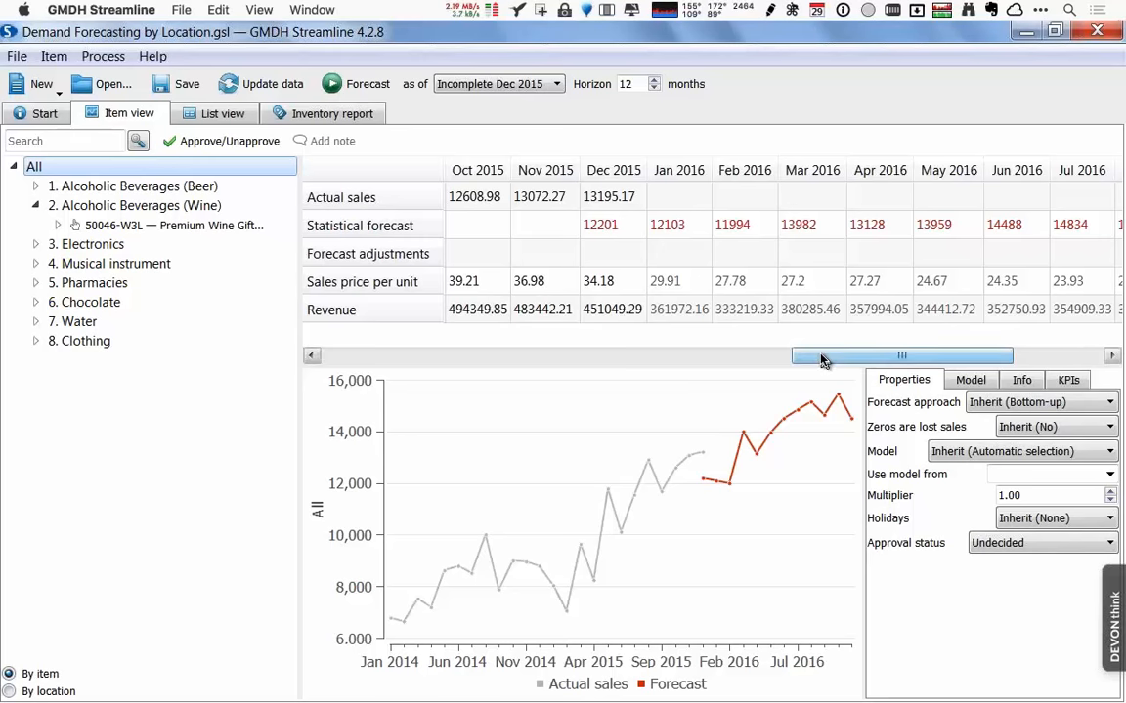
drag(809, 354, 914, 360)
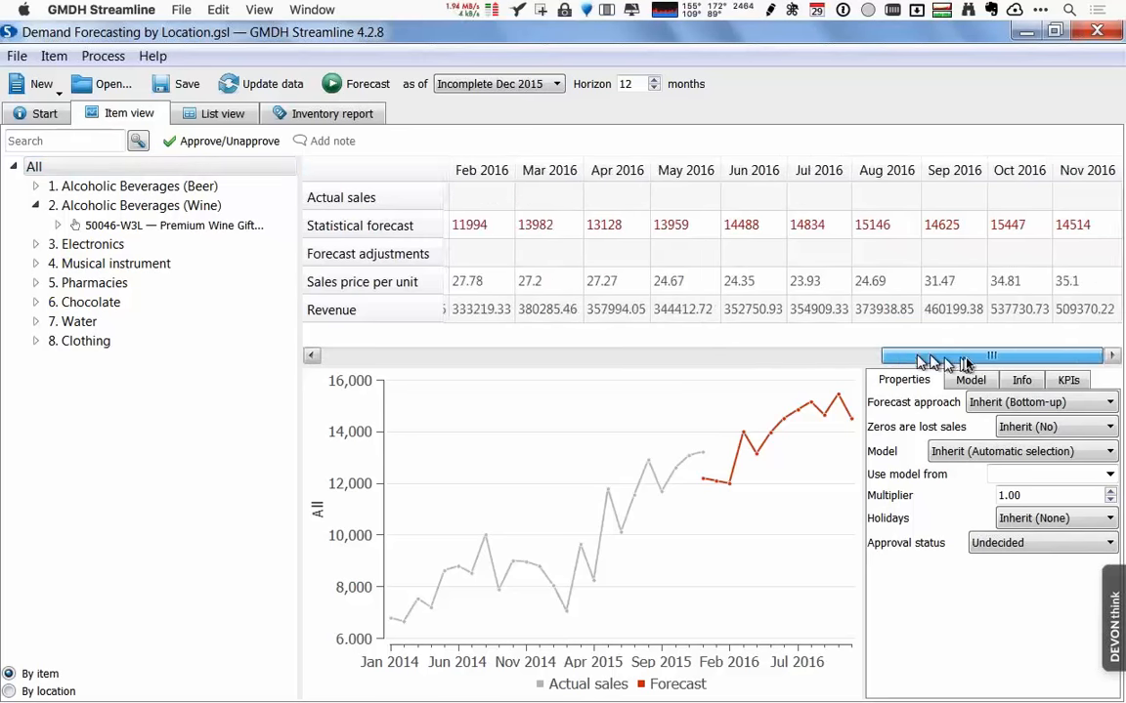
click(58, 224)
click(118, 247)
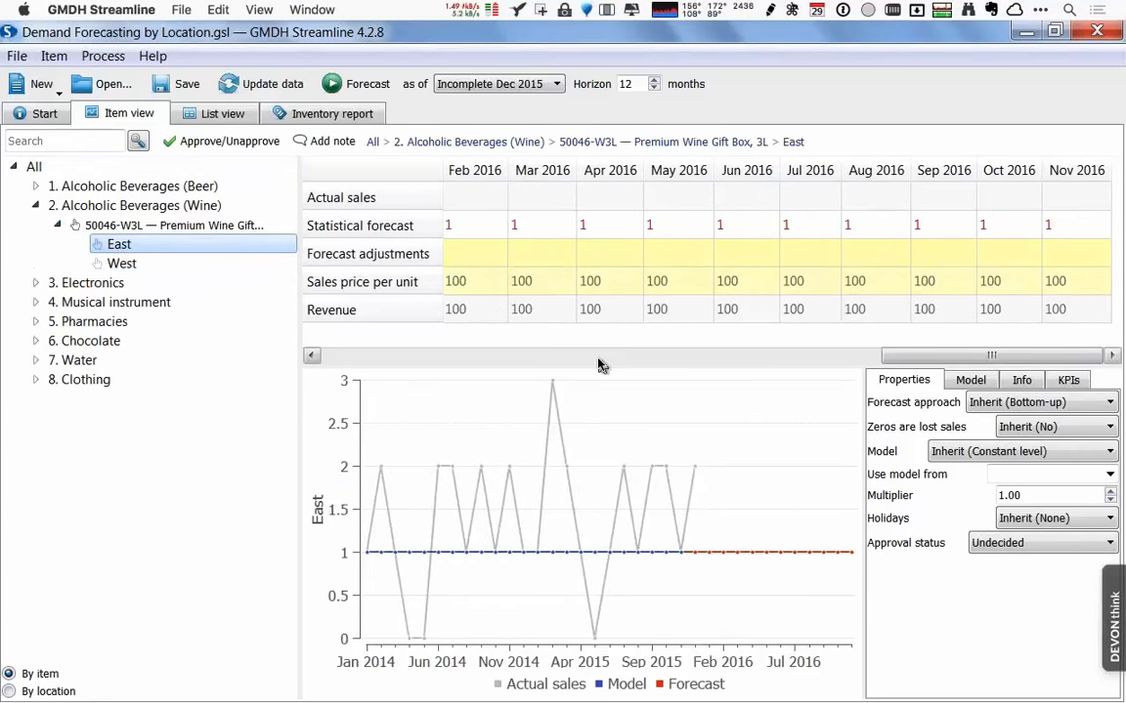
click(599, 362)
click(125, 263)
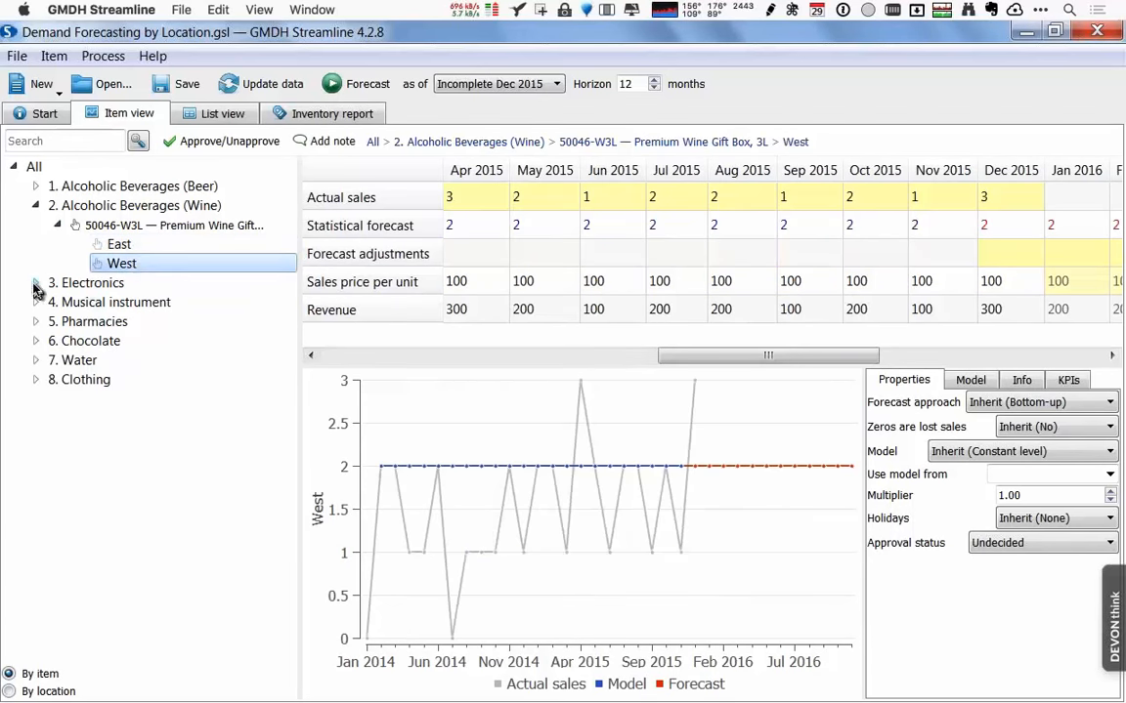
Step: Set the March 2016 sales price per unit of Dark Beer, Can 473 ml at the East location to 2.25
click(35, 283)
click(35, 187)
click(58, 206)
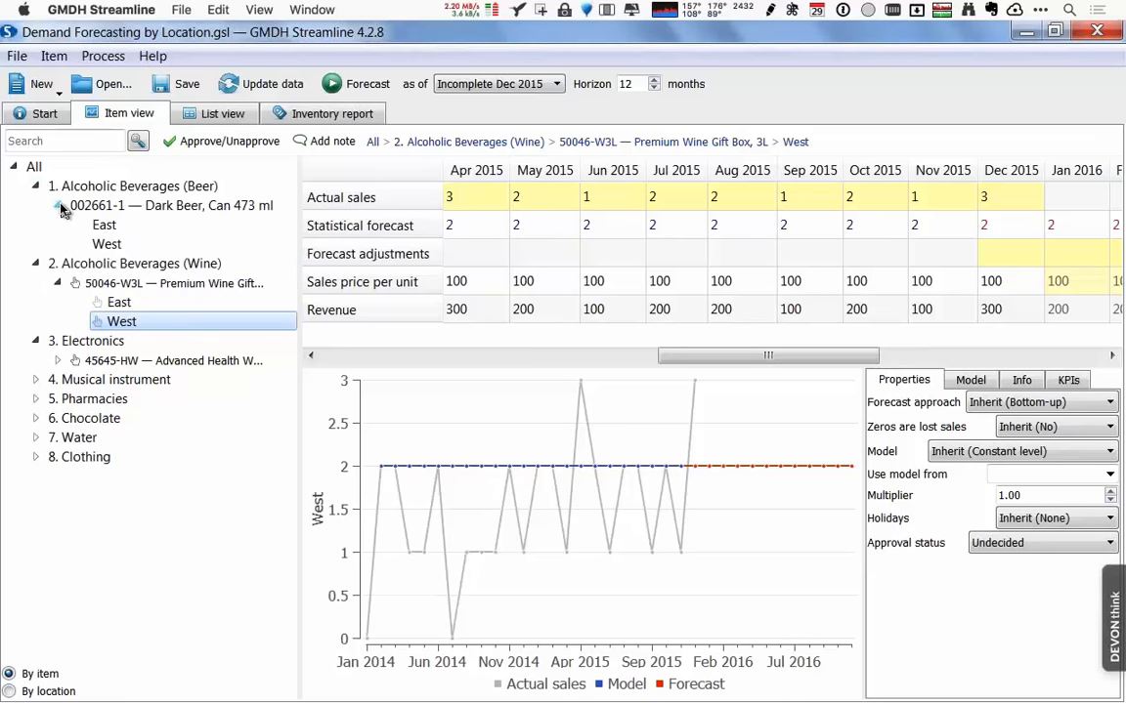
click(103, 225)
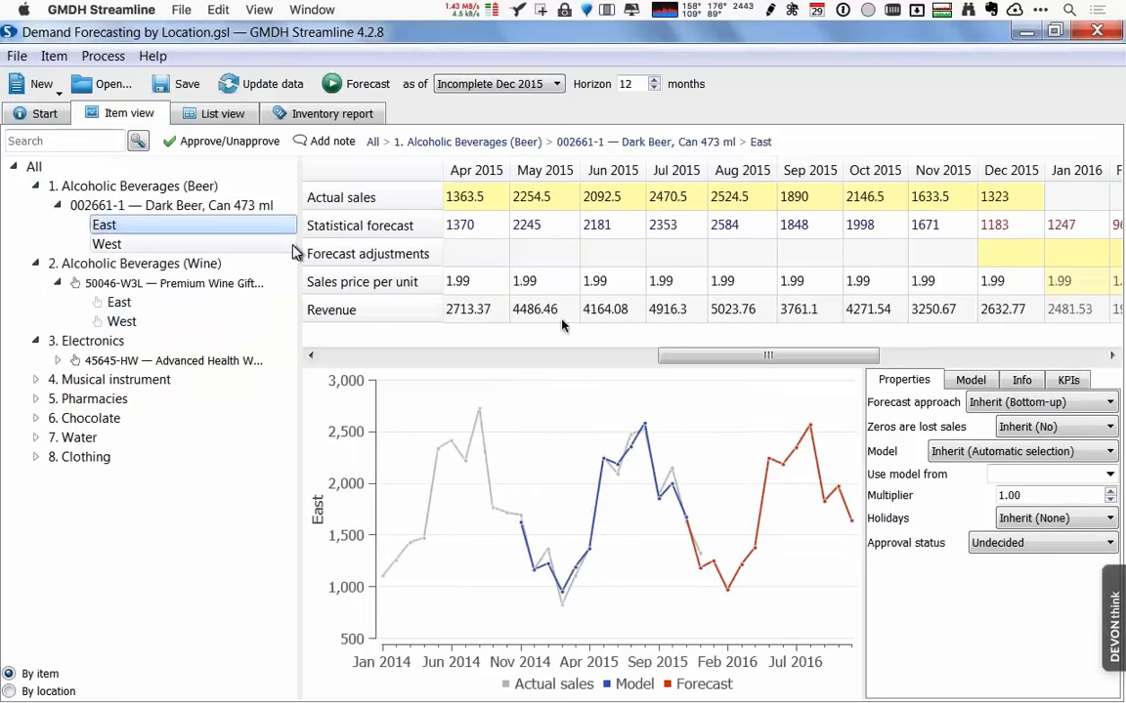
drag(761, 355, 881, 360)
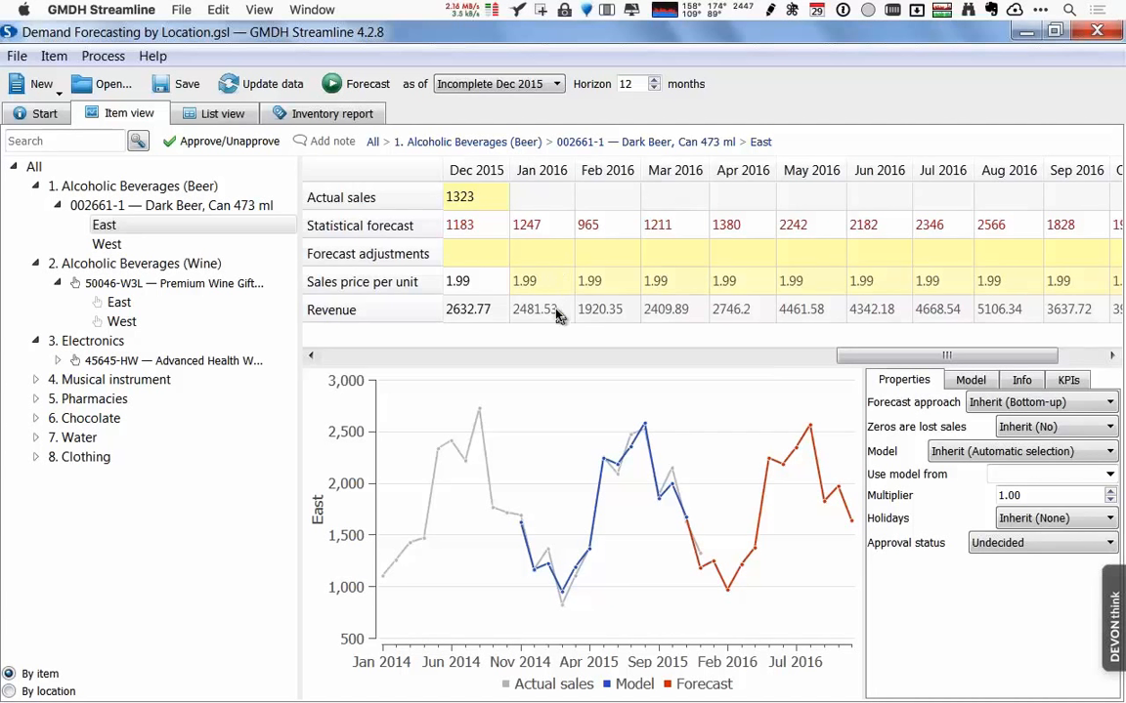
double_click(667, 282)
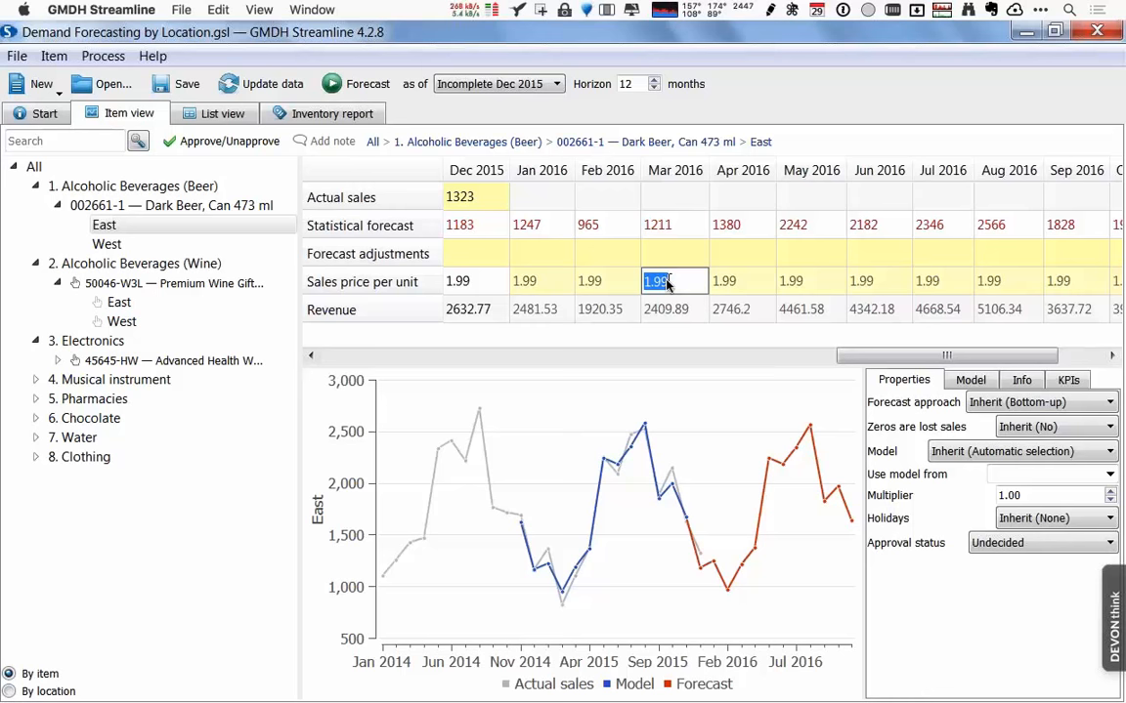
text(2.25)
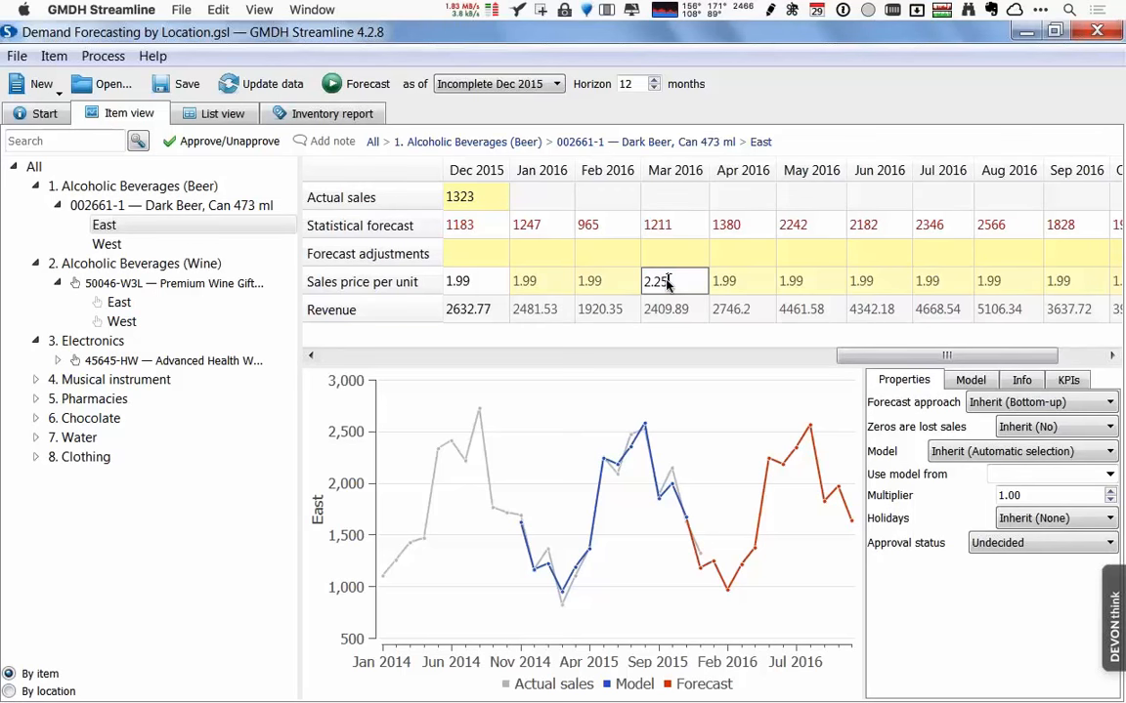
key(Tab)
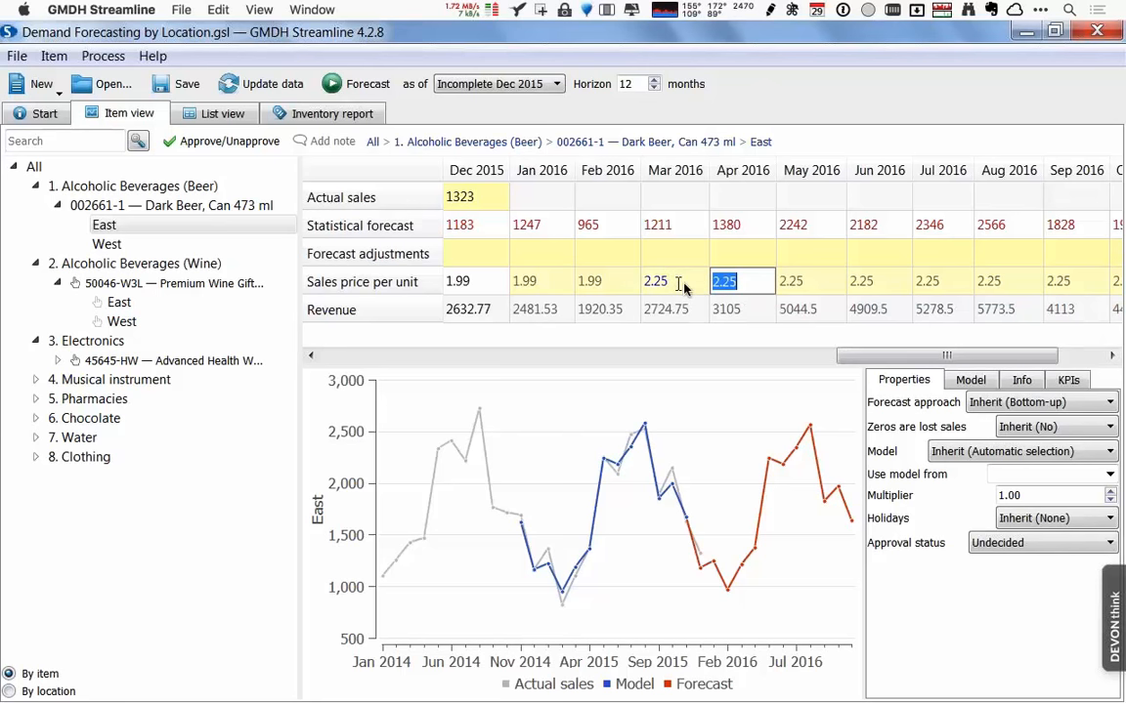
Step: Set the June 2016 sales price per unit of the East location's Dark Beer to 2.5
click(891, 281)
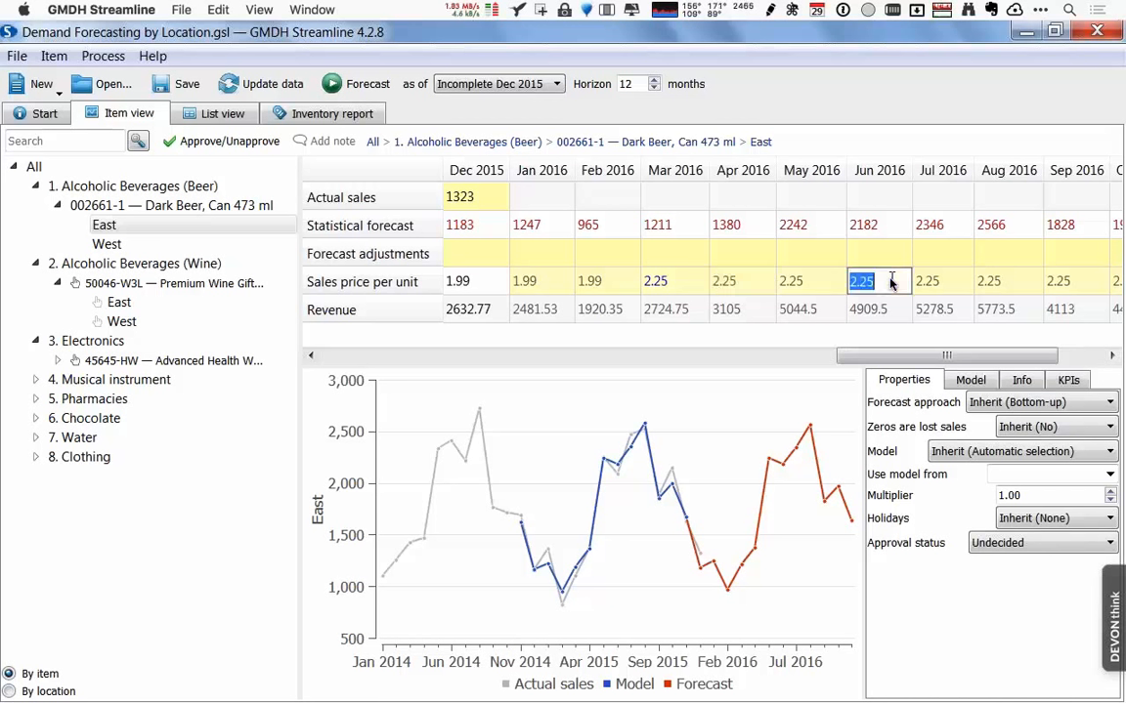
text(2.5)
key(Tab)
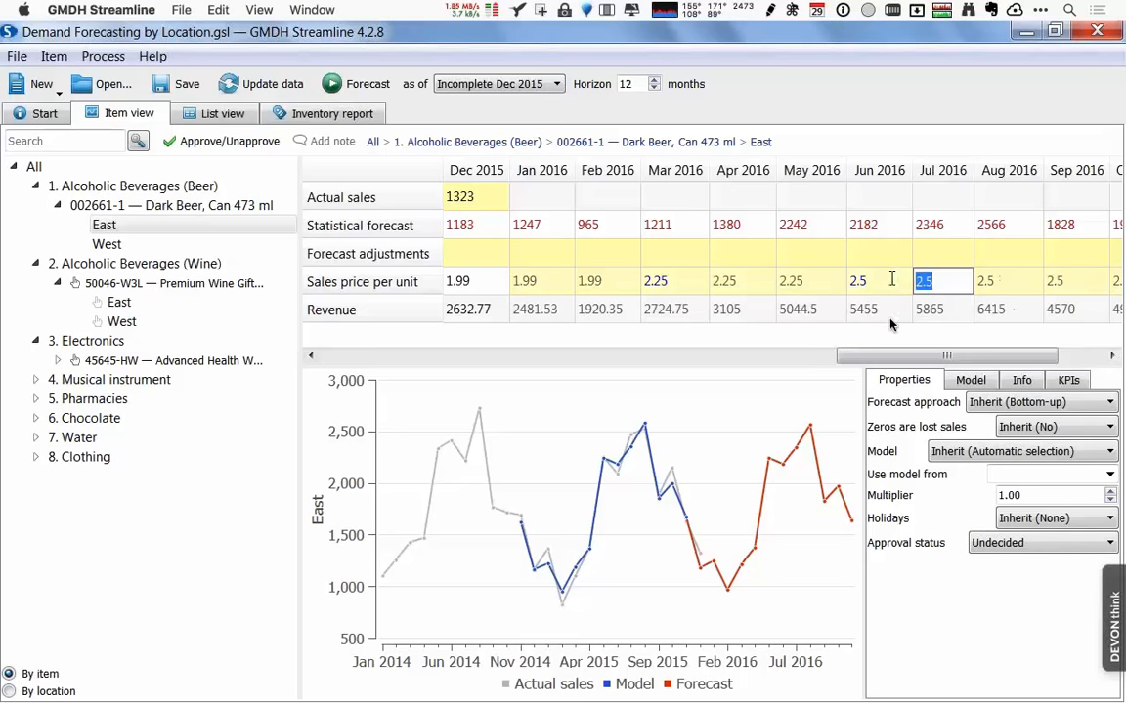
Step: Check forecast prices and revenue for East's Dark Beer, the Alcoholic Beverages (Beer) category, all items, and West's Dark Beer
drag(896, 361, 970, 362)
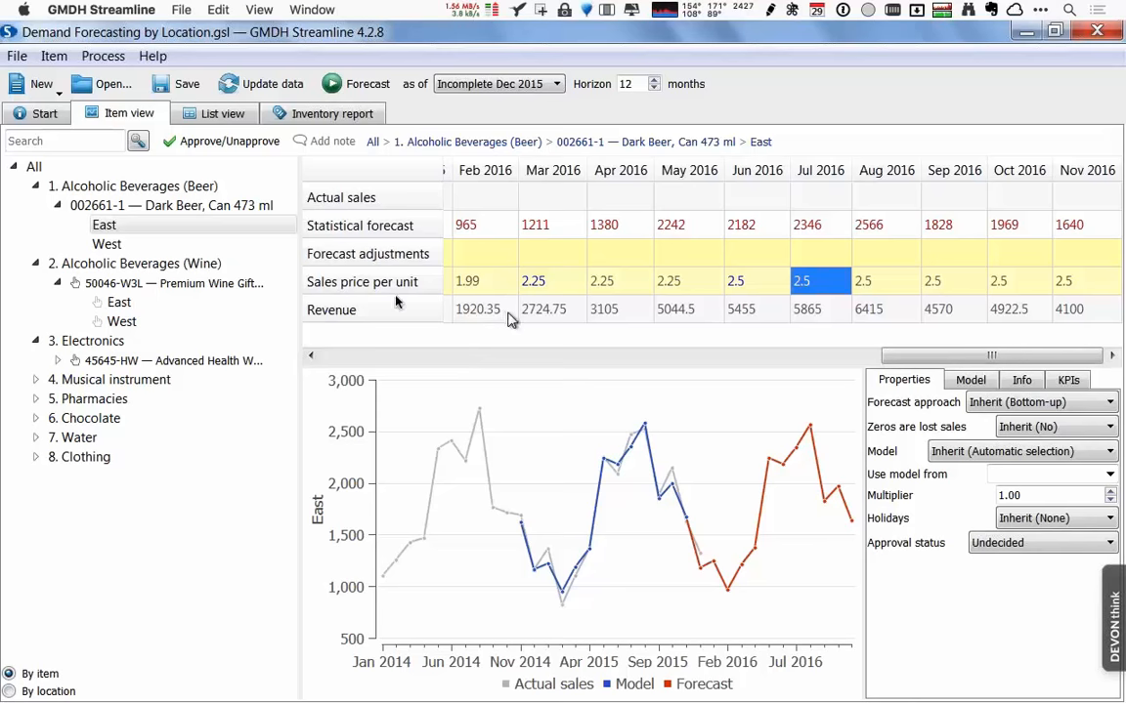
click(208, 191)
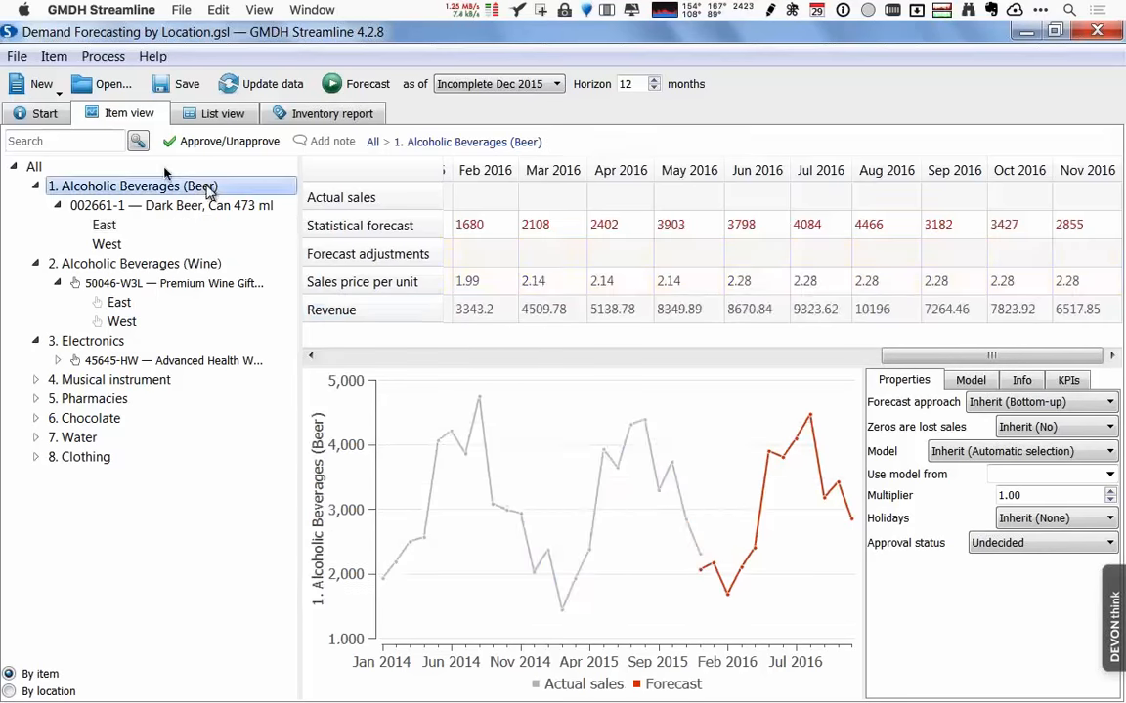
click(35, 168)
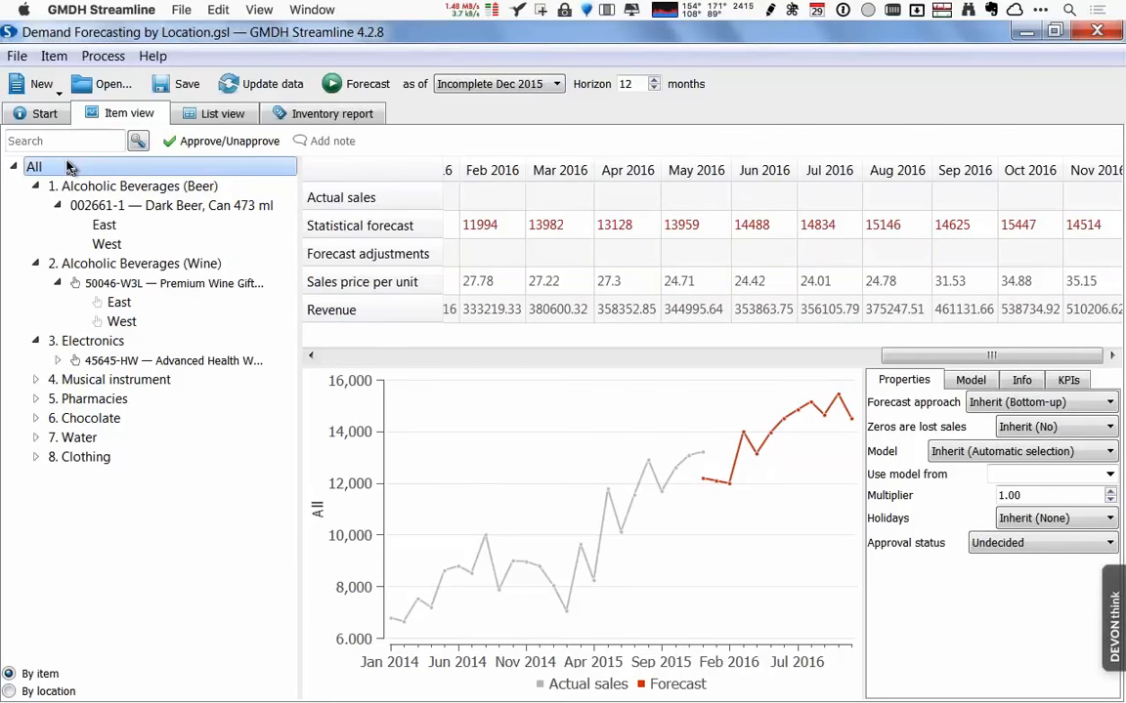
click(86, 246)
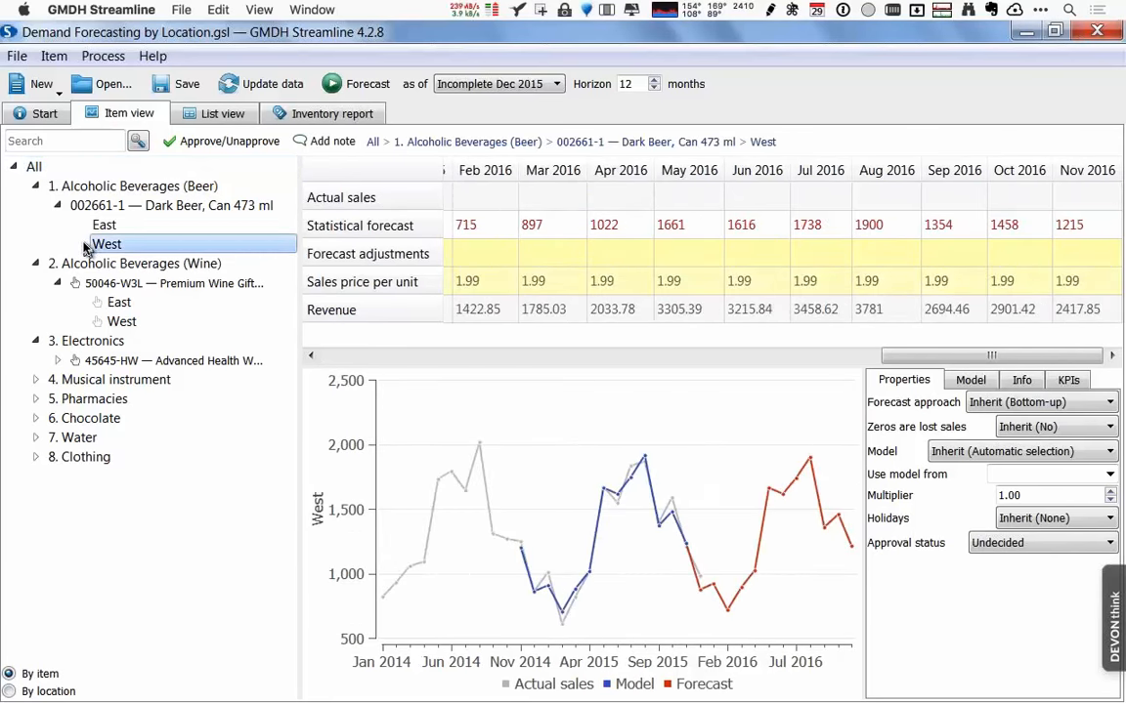